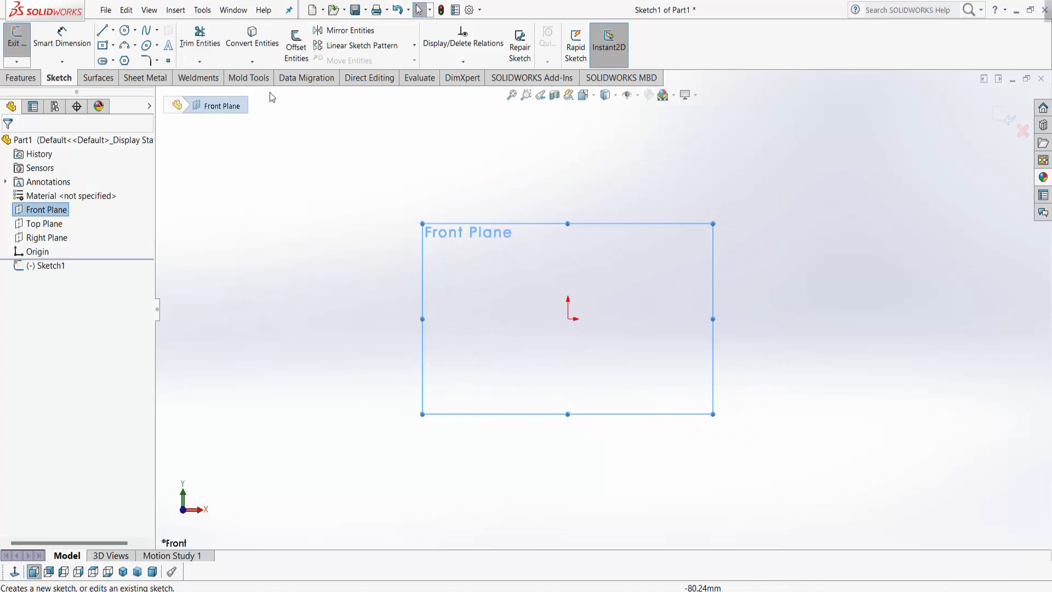
Step: Sketch a vertical centerline about 100 mm long upward from the origin on the Front Plane
click(113, 30)
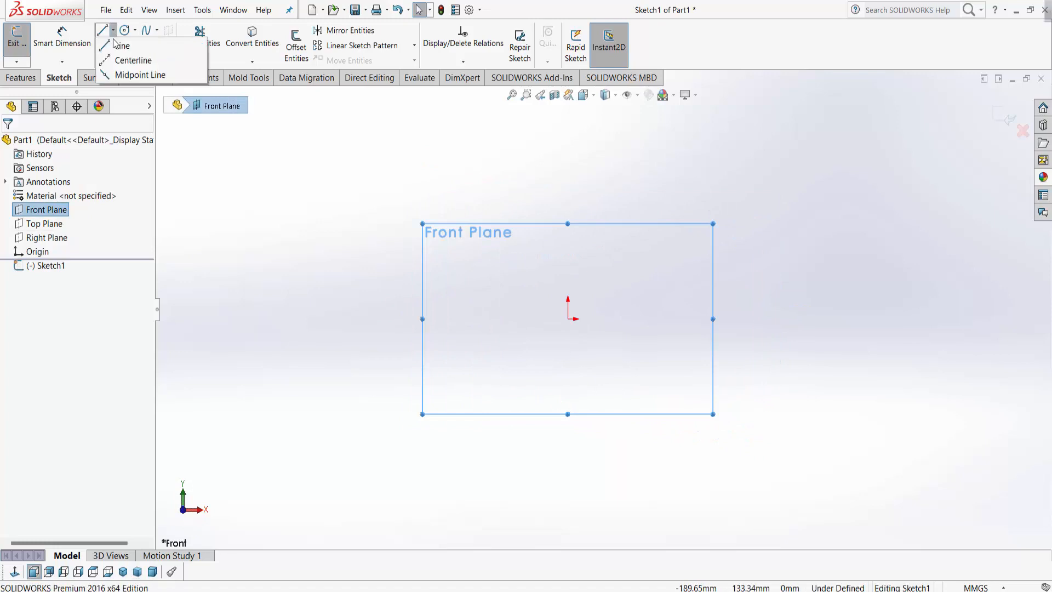
click(567, 319)
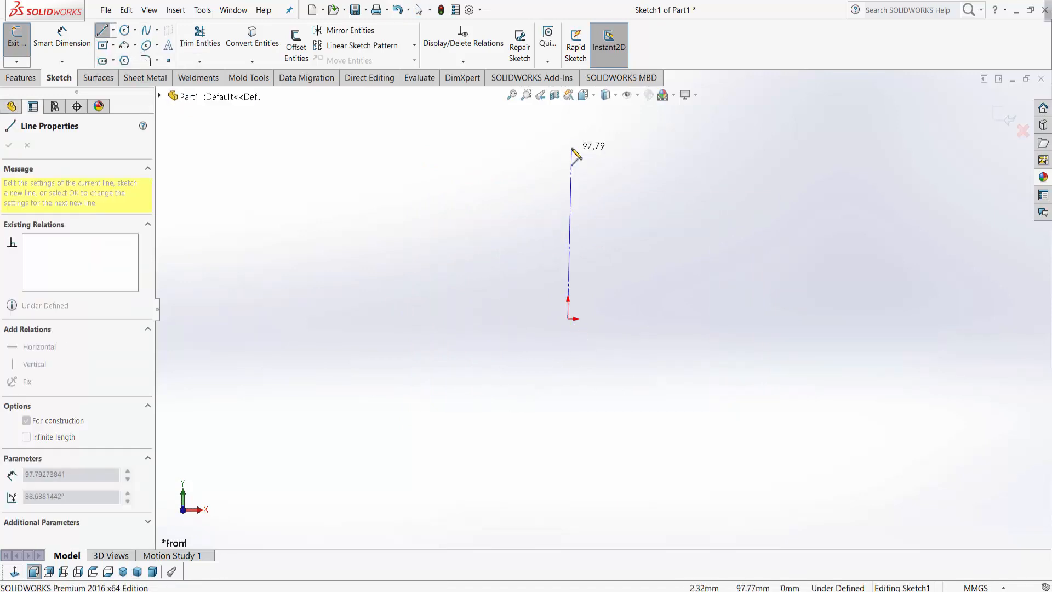
click(568, 140)
right_click(569, 140)
click(601, 159)
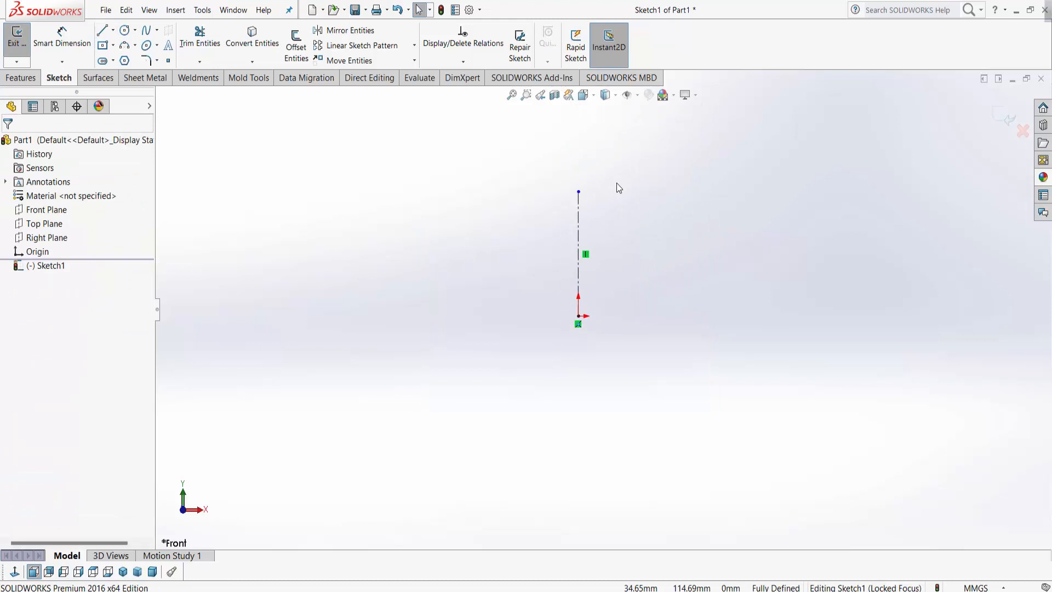
Step: Sketch a stepped line chain from the origin: a base line about 58.5 mm long, two steps inward, and a vertical line about 87 mm high
click(107, 32)
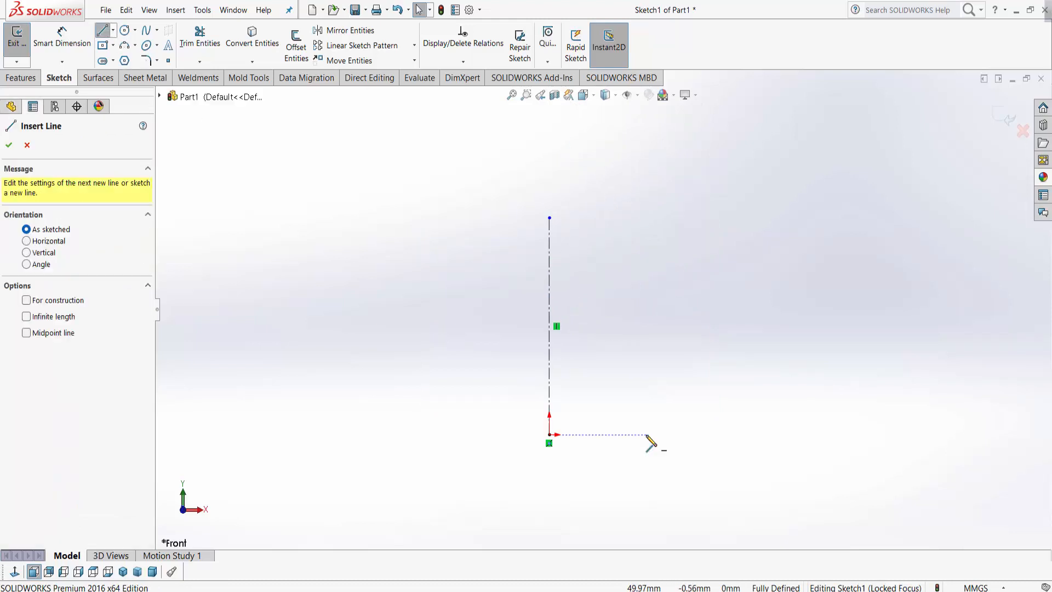
click(549, 435)
click(665, 434)
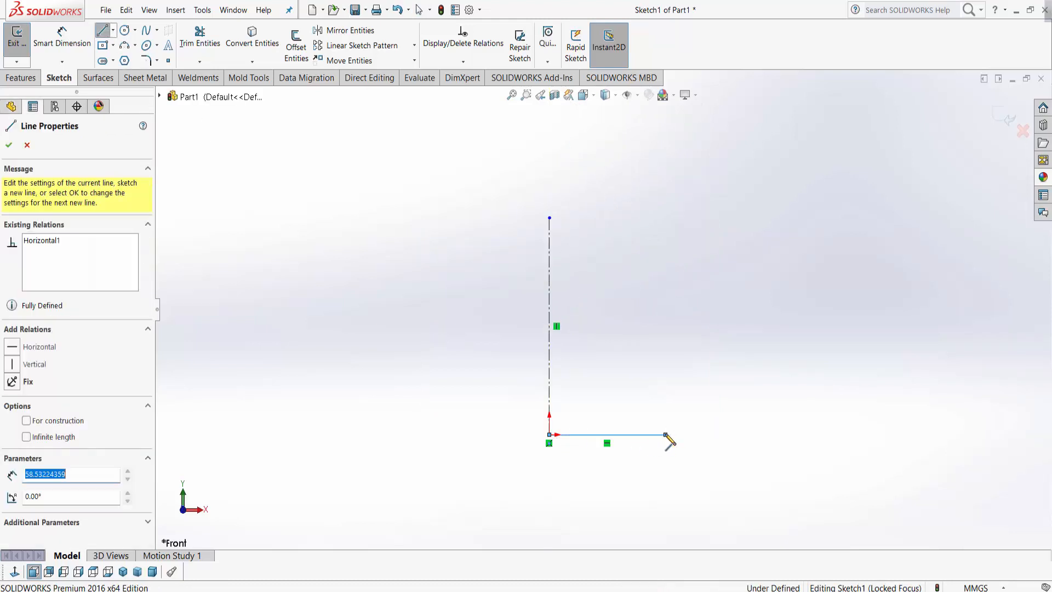
click(665, 407)
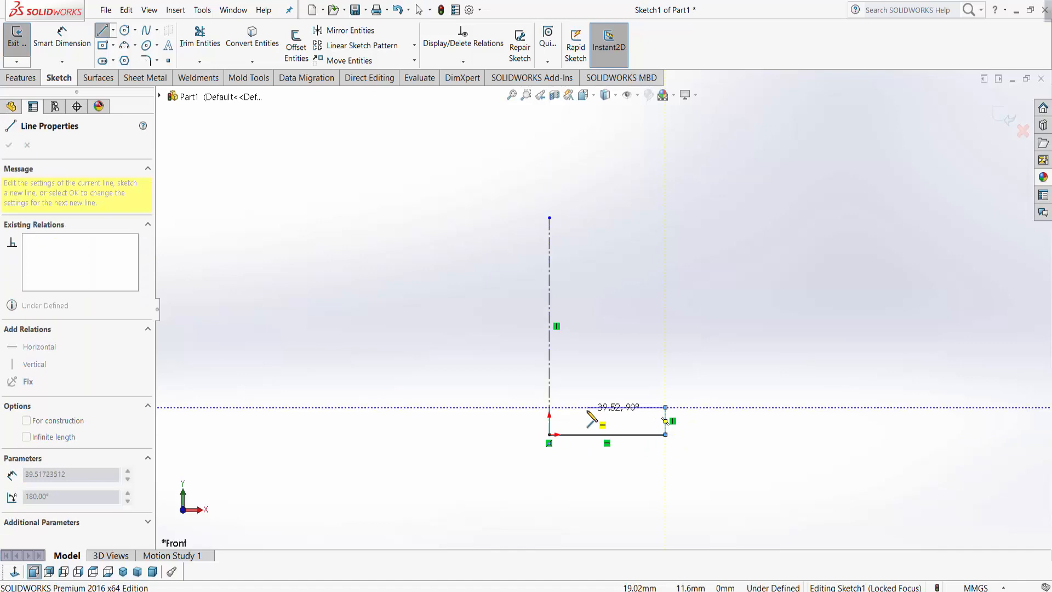
click(587, 389)
click(572, 389)
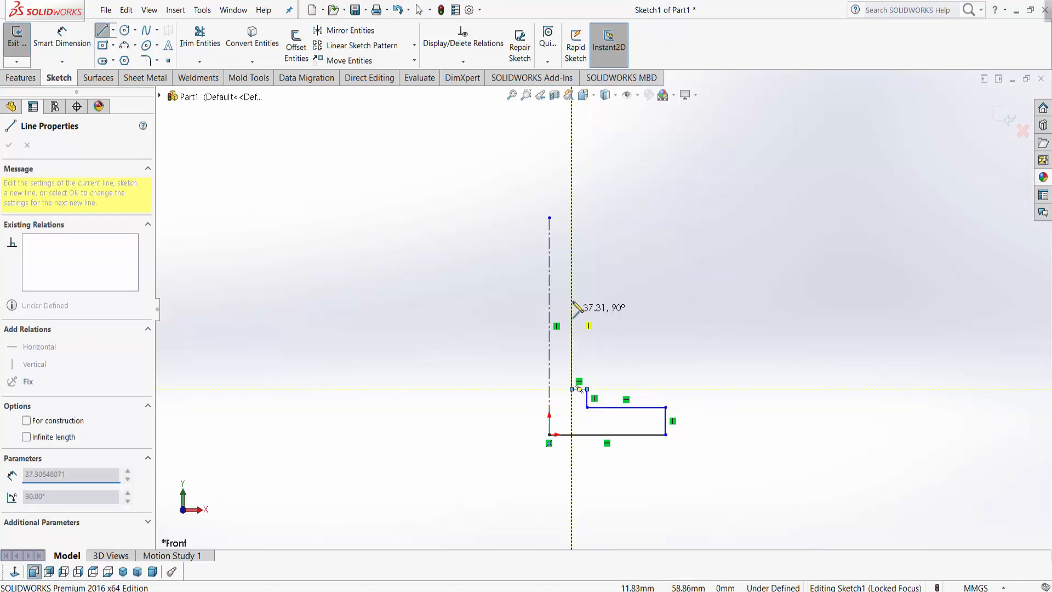
click(572, 205)
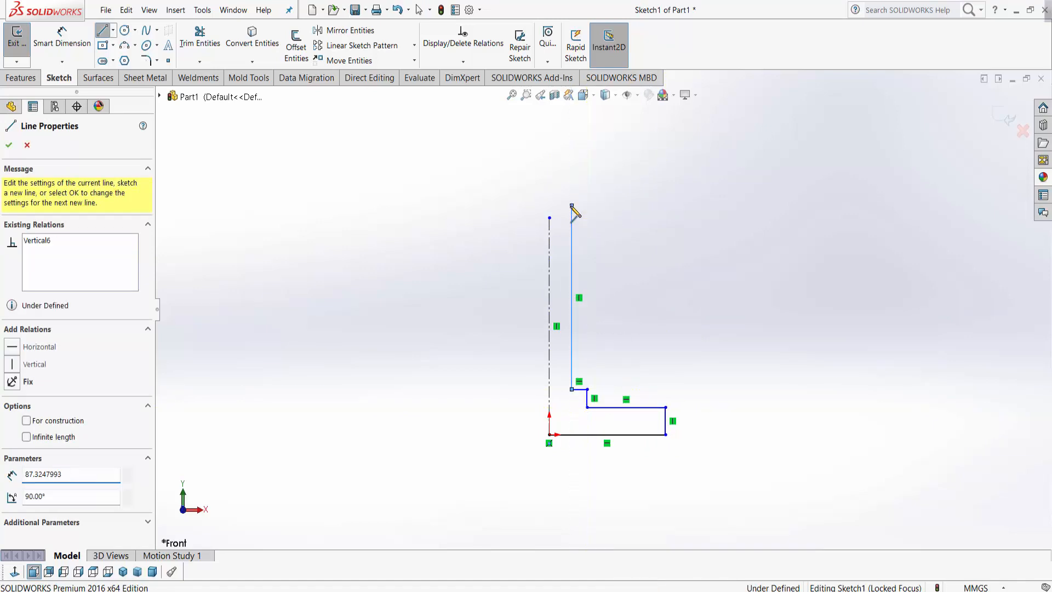
right_click(573, 207)
click(602, 213)
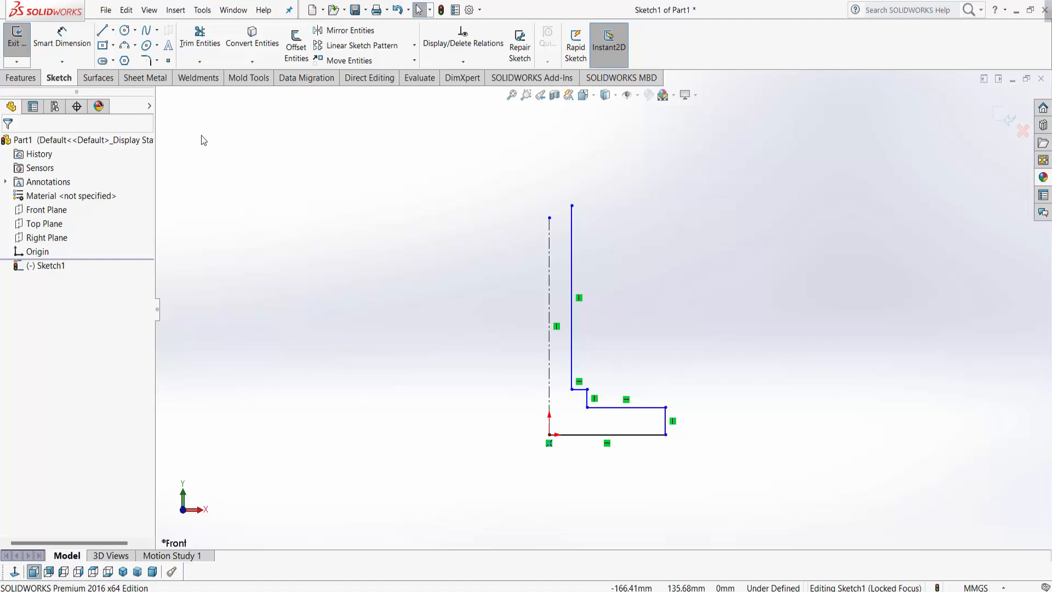
Step: Draw a three-point arc of about 11.6 mm radius and 90° from the tall vertical line's upper end to above the centerline
click(573, 205)
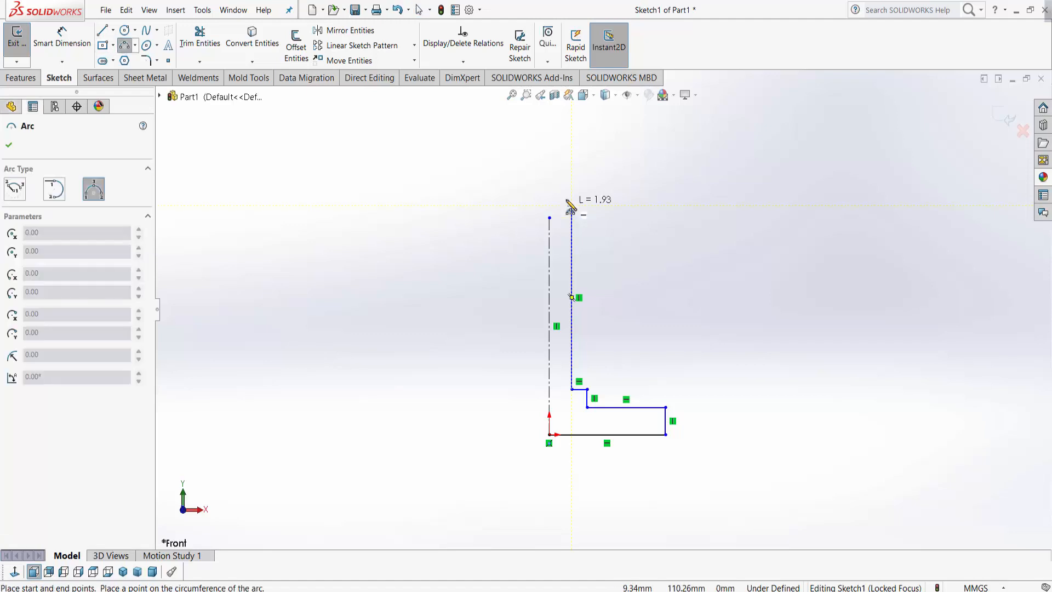
click(549, 183)
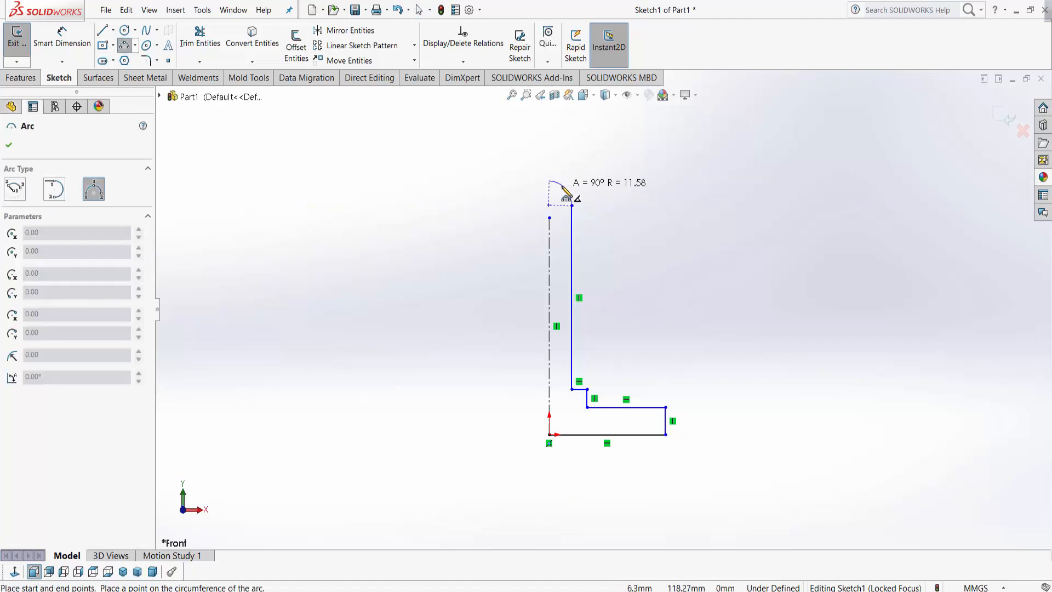
click(566, 189)
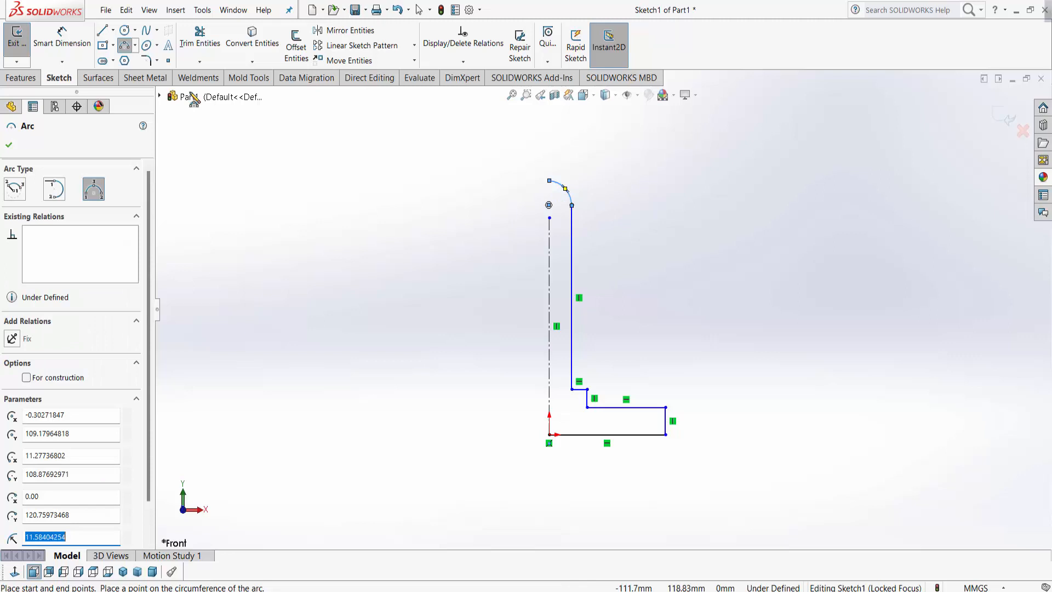
Step: Dimension the length of the horizontal base line, placing the dimension below the profile
click(62, 37)
click(640, 440)
click(615, 481)
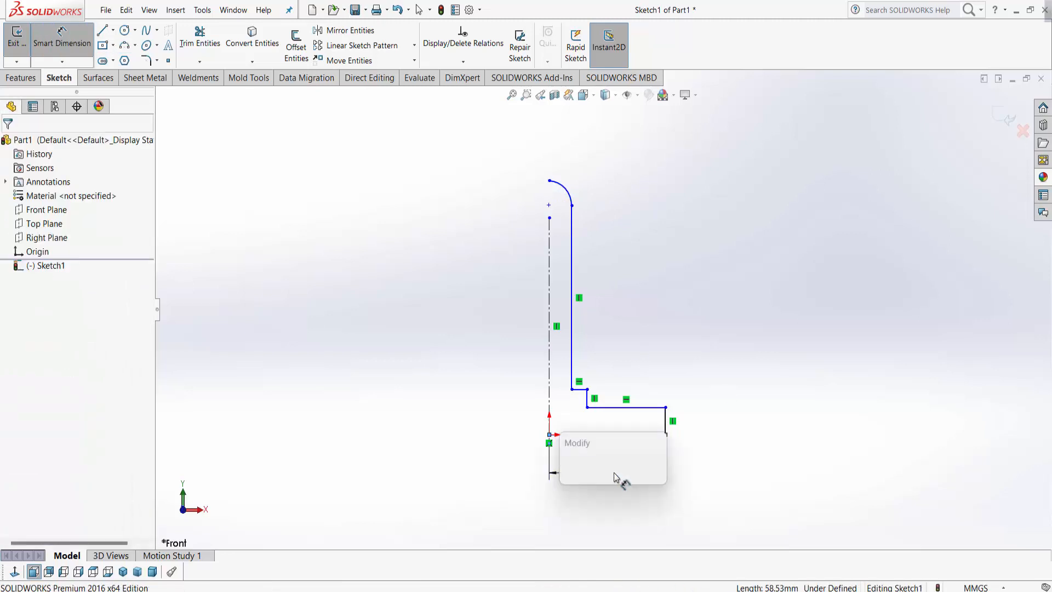
Step: Try a length of 25 mm for the base line and undo the change
text(25)
key(Return)
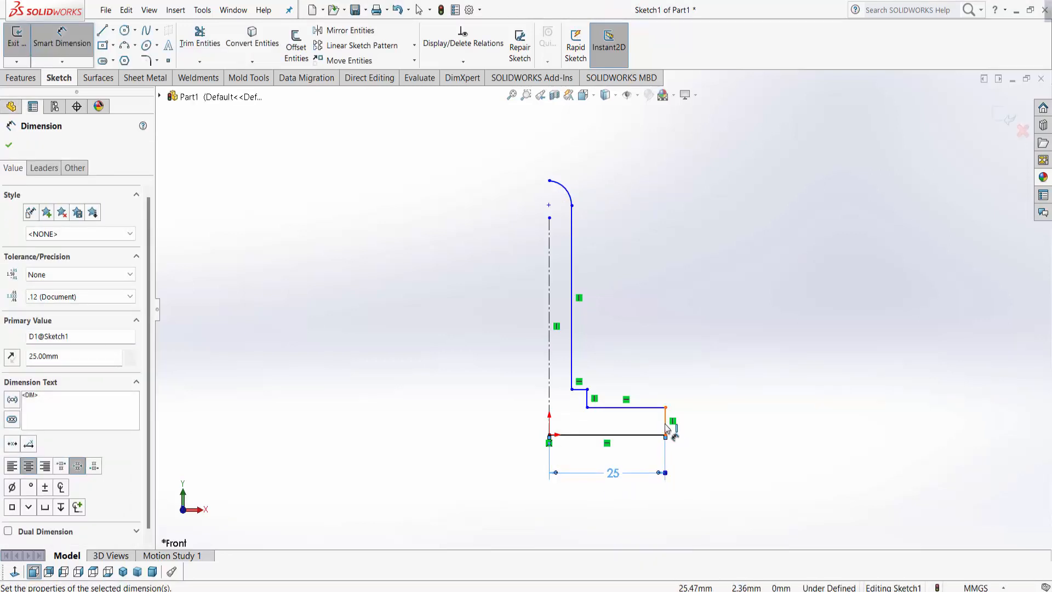
click(665, 427)
key(Escape)
key(ctrl+z)
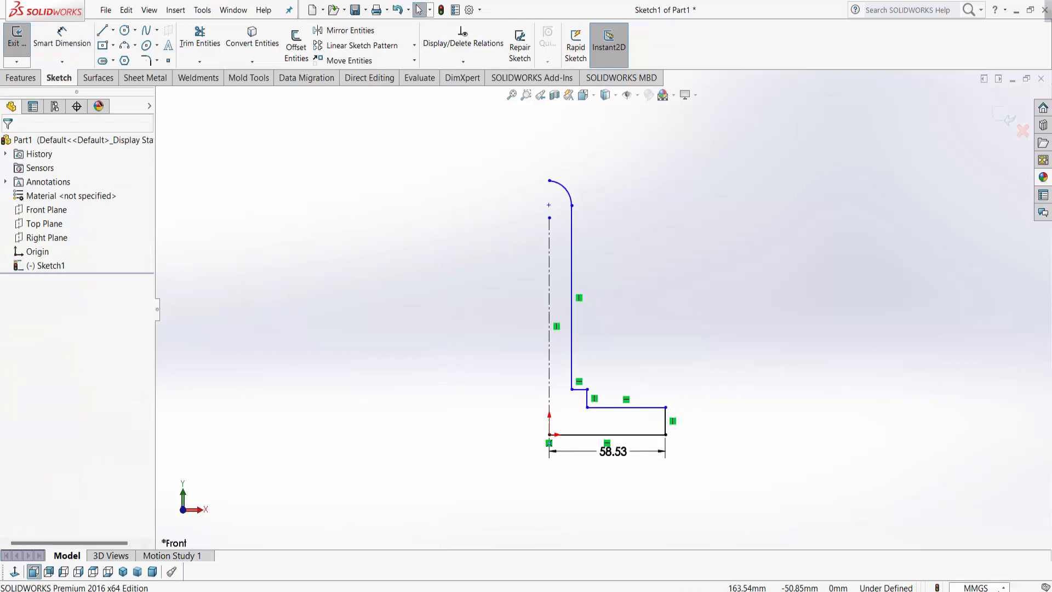
Step: Switch the document units to IPS and set the base line's length to 25 in
click(999, 589)
click(920, 547)
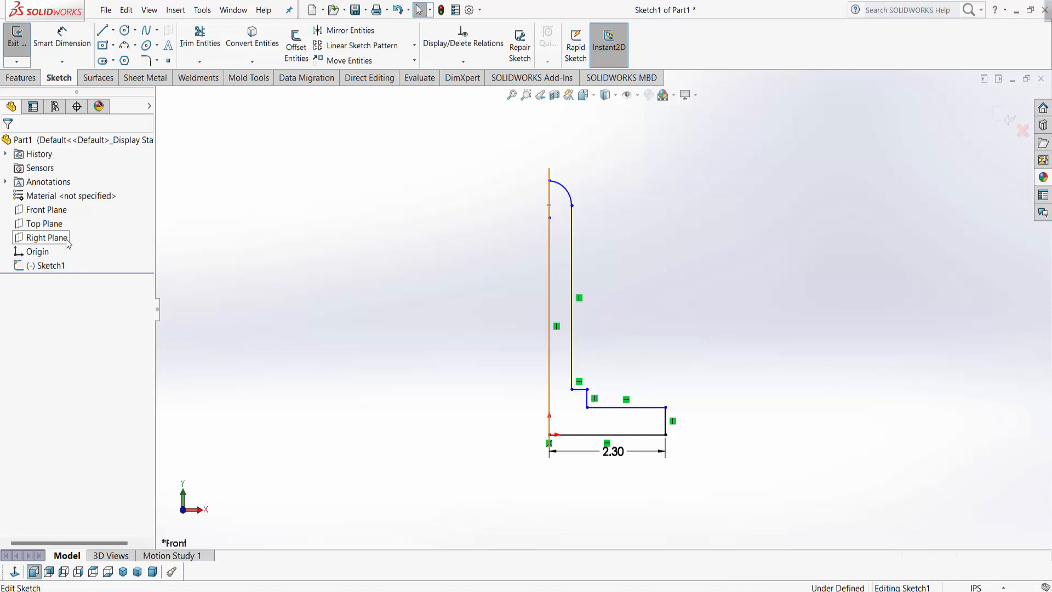
double_click(615, 451)
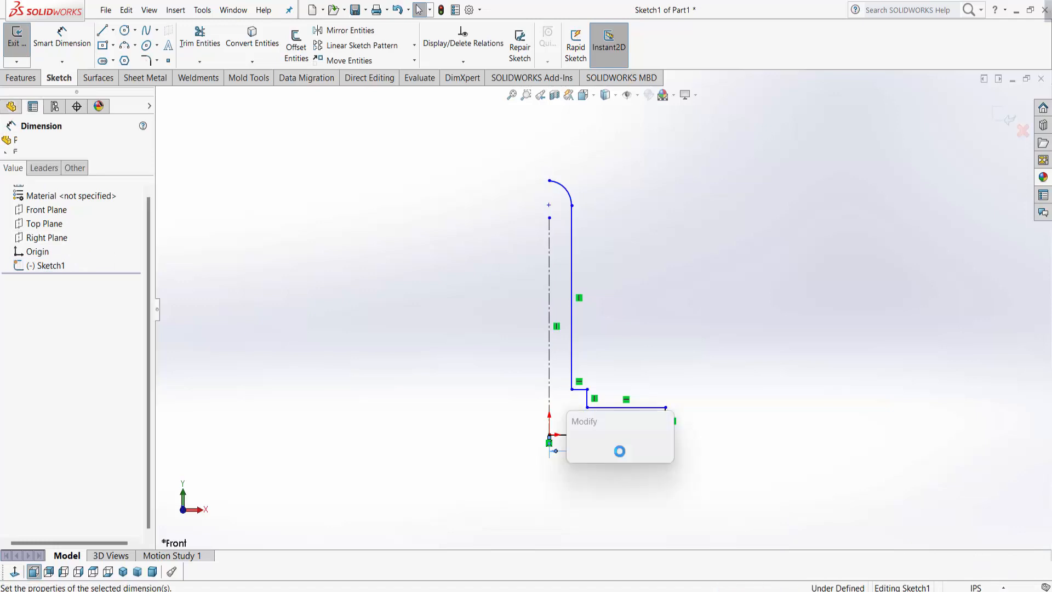
text(25)
key(Return)
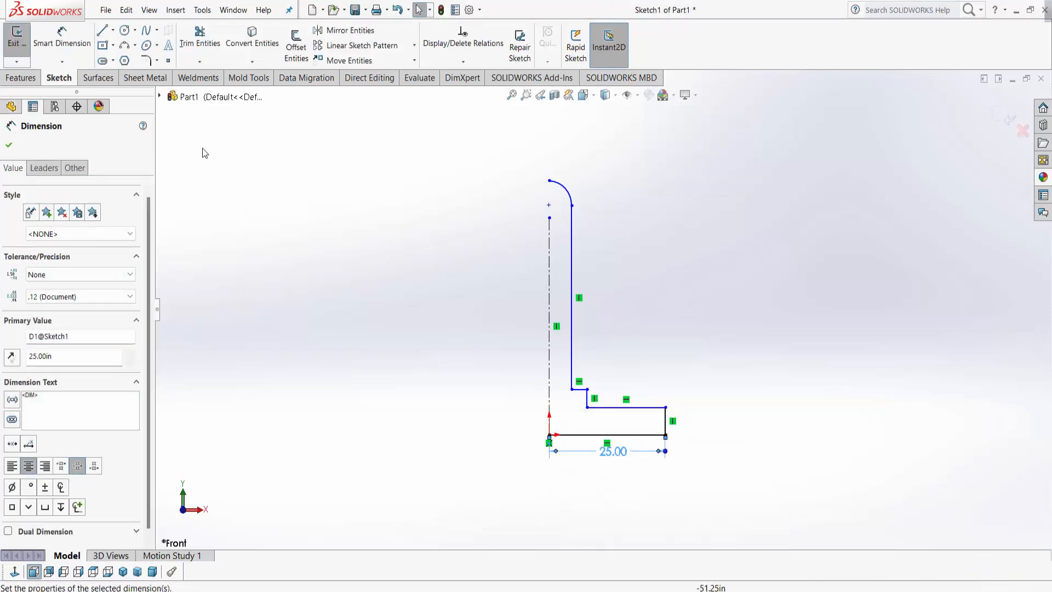
Step: Dimension the base's outer vertical edge to 3 in and the lower horizontal ledge to 12 in
click(61, 39)
click(671, 429)
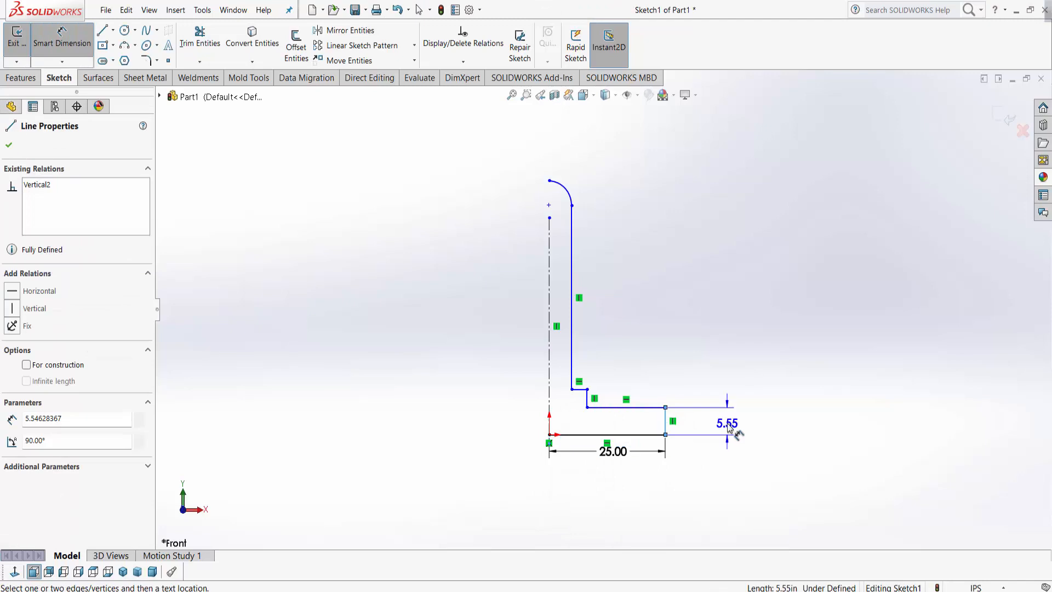
click(728, 429)
text(3)
key(Return)
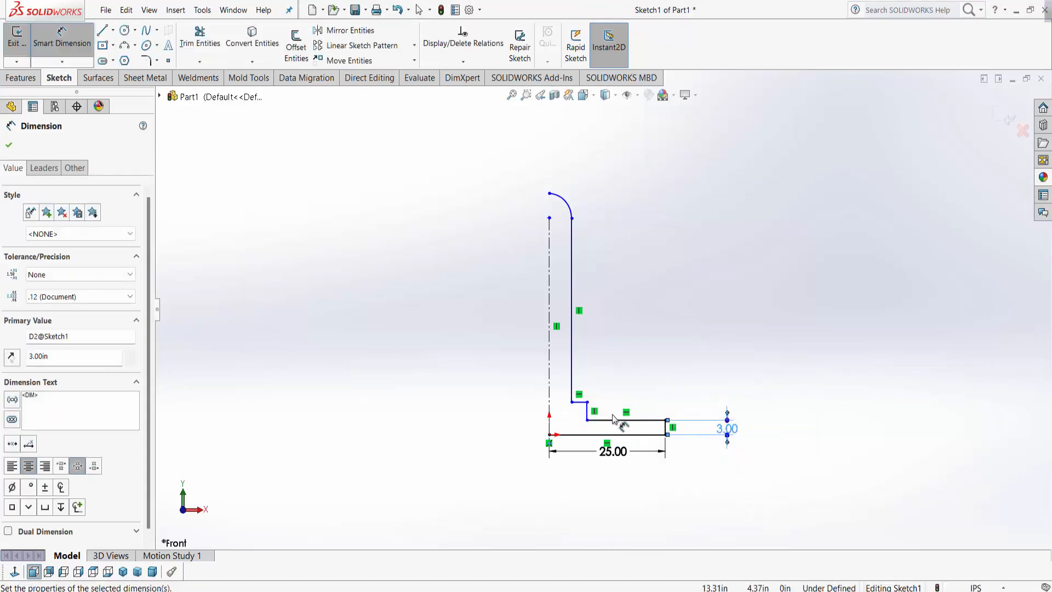
click(614, 420)
click(630, 399)
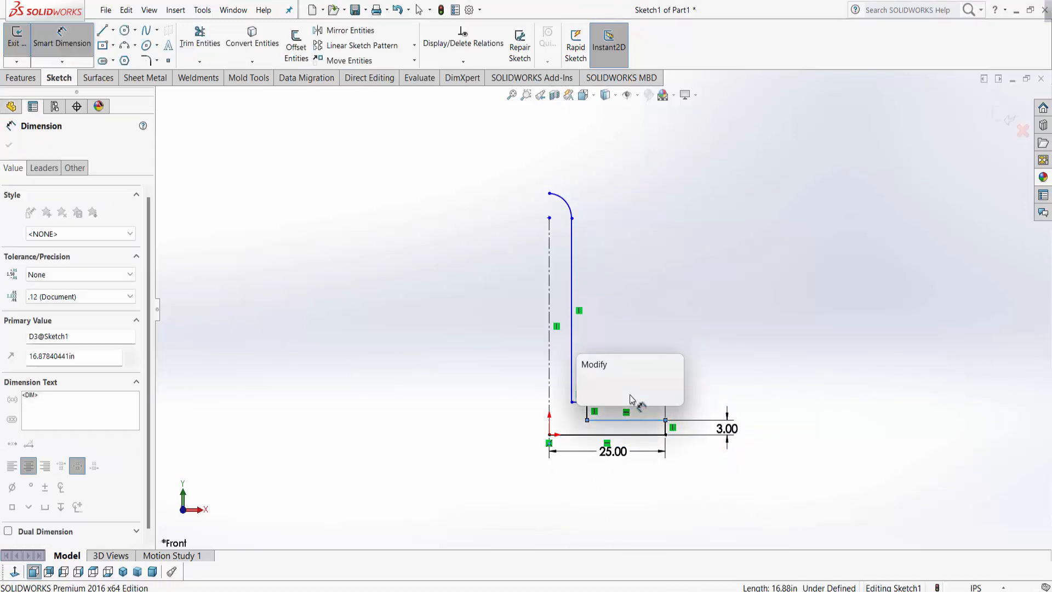
text(12)
key(Return)
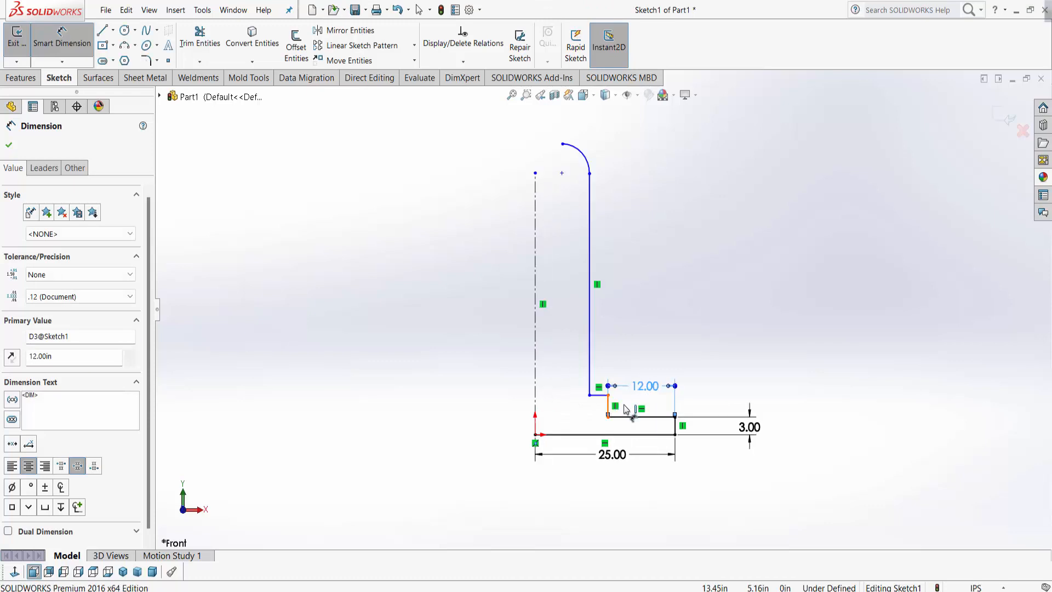
Step: Dimension the second step's vertical edge to 3 in and the upper horizontal ledge to 10 in
click(612, 408)
click(737, 408)
text(3)
key(Return)
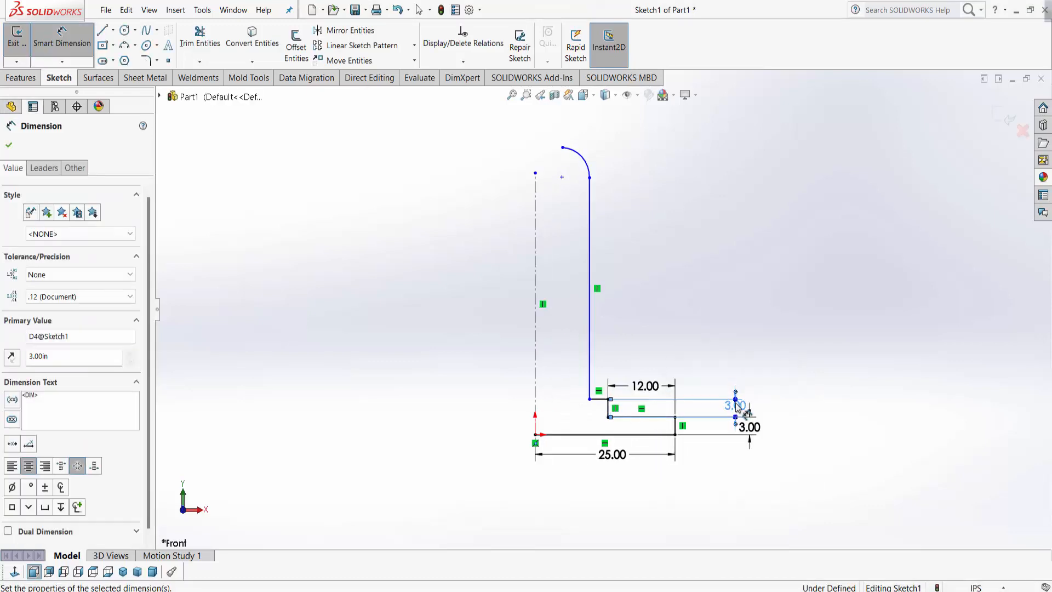
click(603, 398)
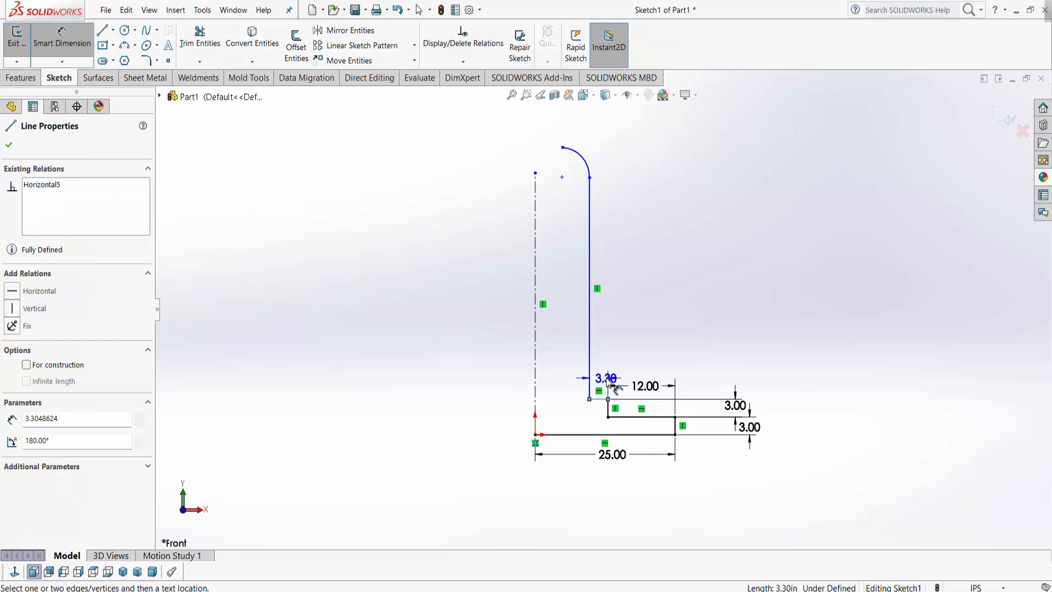
click(606, 377)
text(10)
key(Return)
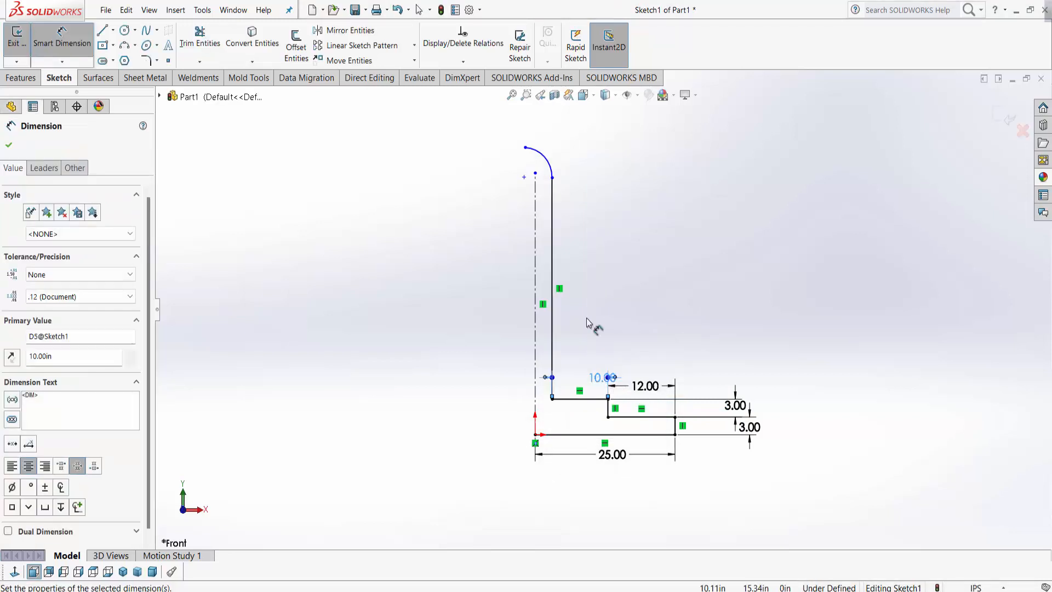
Step: Dimension the tall vertical line of the profile to 60 in
click(553, 316)
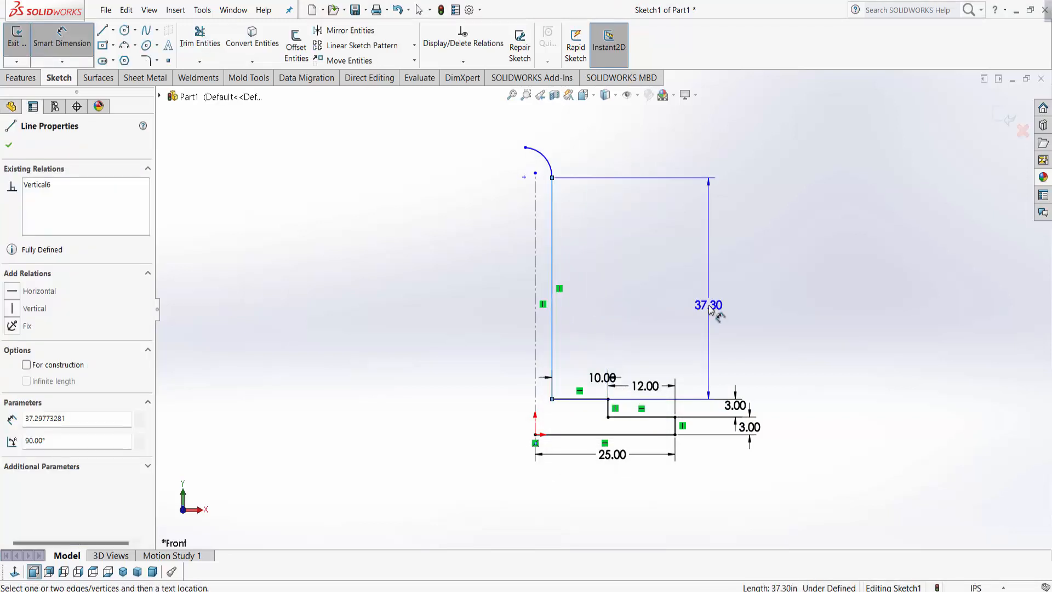
click(709, 306)
text(60)
key(Return)
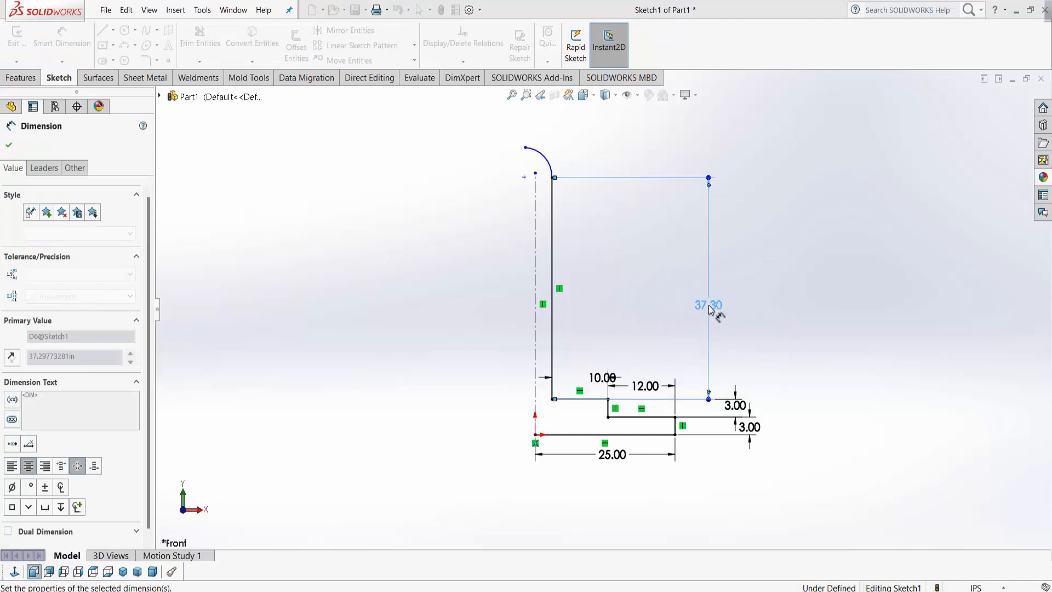
scroll(658, 316, up, 3)
scroll(444, 263, down, 2)
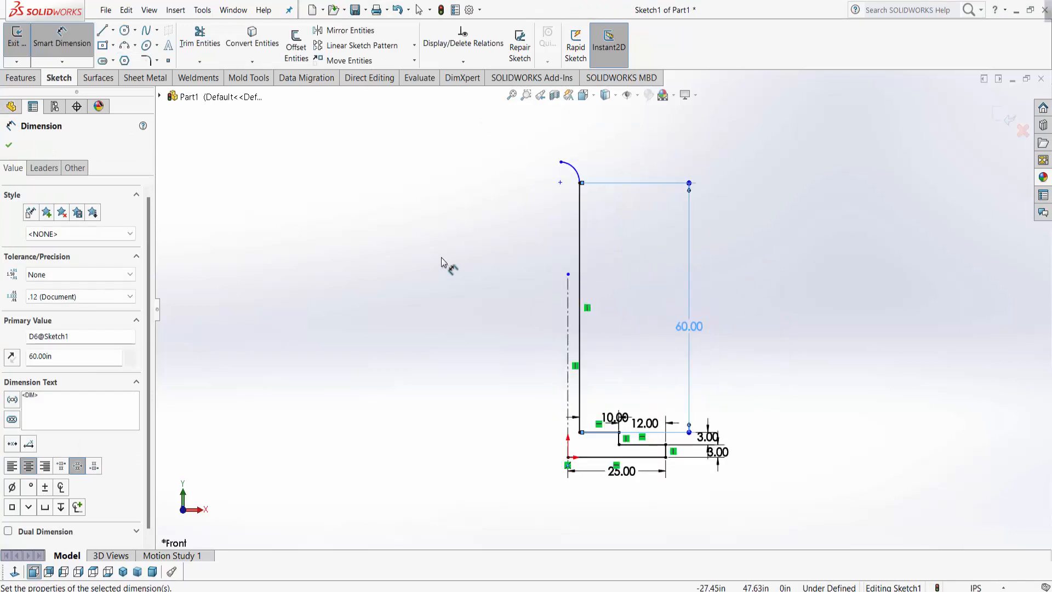
Step: Dimension the vertical distance between the arc's two endpoints to 5 in
click(61, 39)
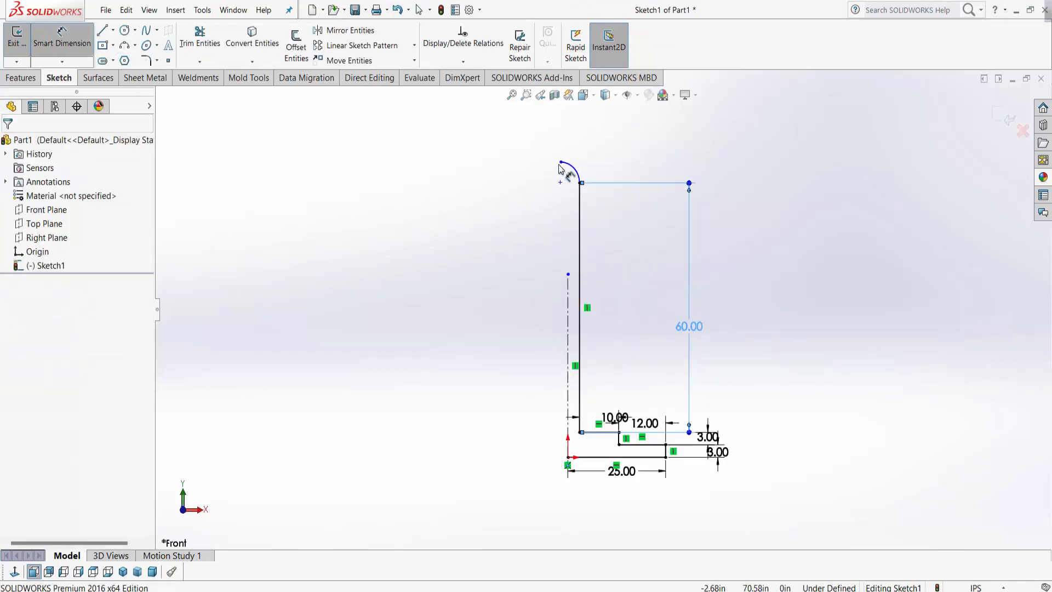
click(560, 162)
click(585, 183)
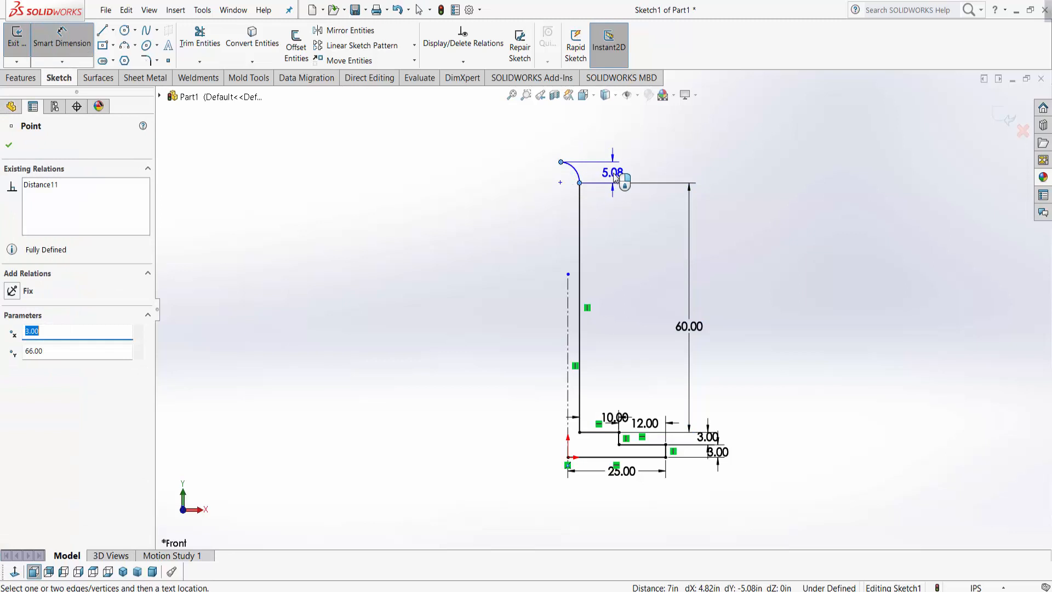
click(615, 175)
text(5.0753244in)
key(Return)
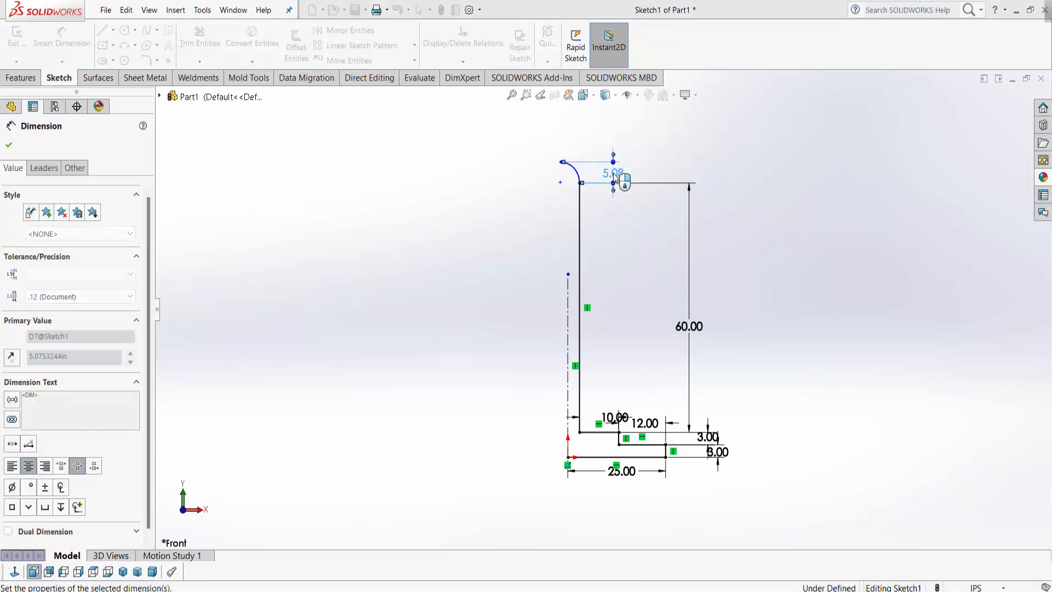
Step: Dimension the arc's radius to 5 in and leave the dimension command
click(575, 170)
click(661, 141)
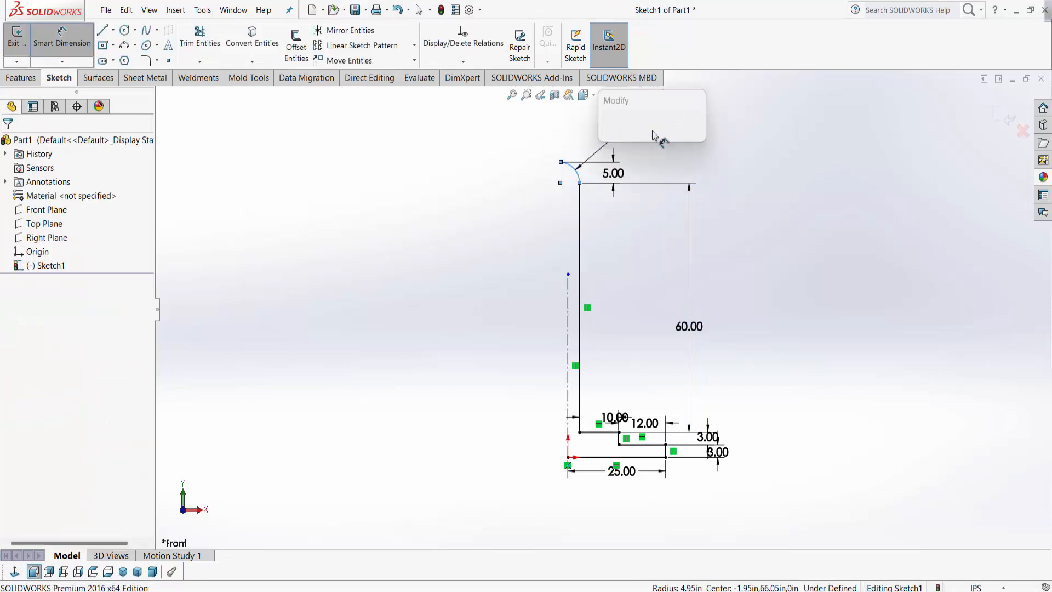
text(5)
key(Return)
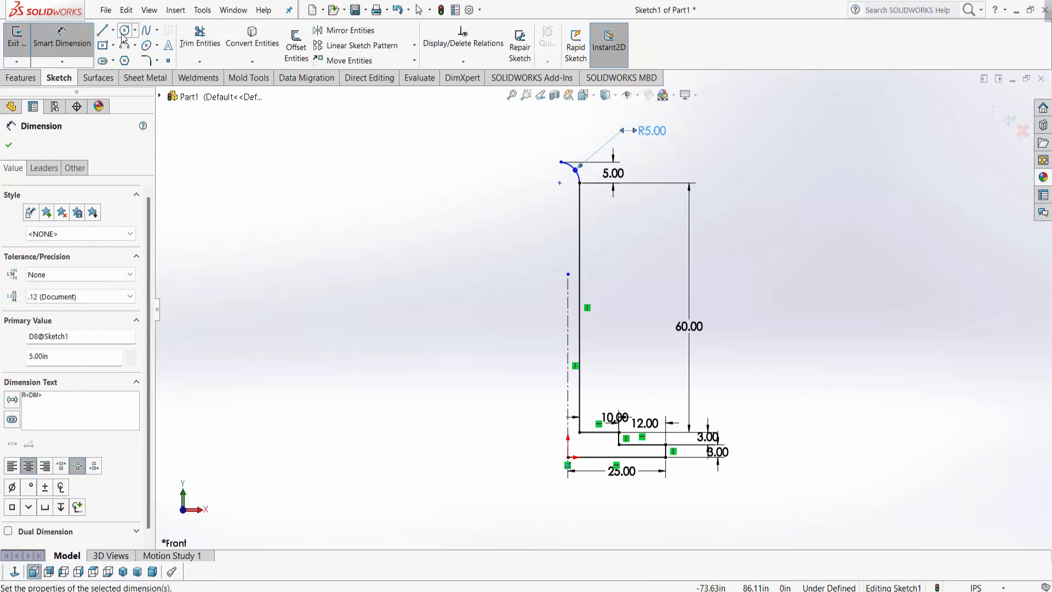
key(Escape)
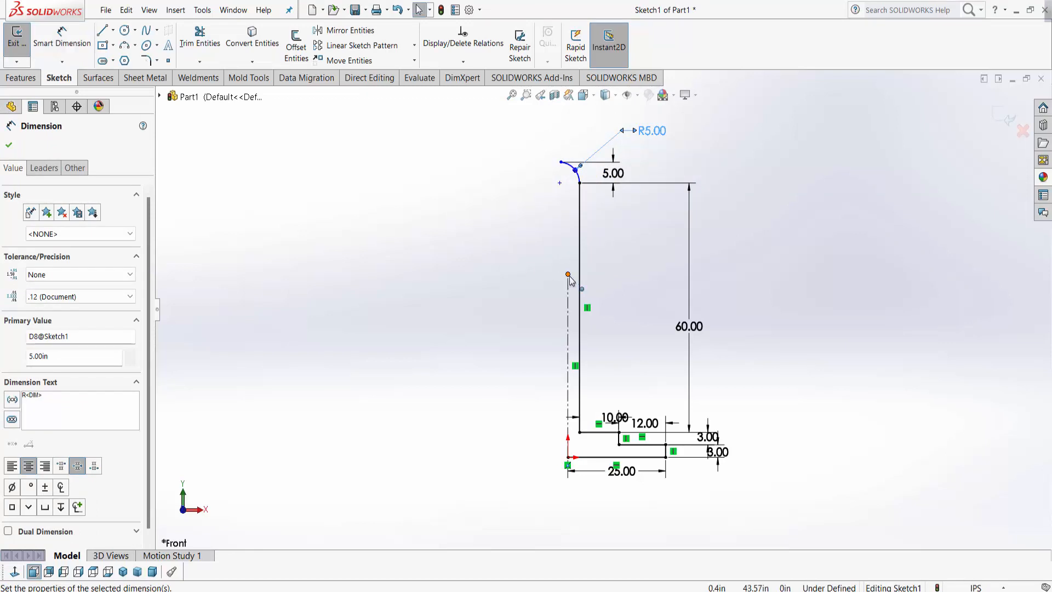
Step: Extend the centerline by moving its upper endpoint up to the arc
drag(568, 274, 568, 176)
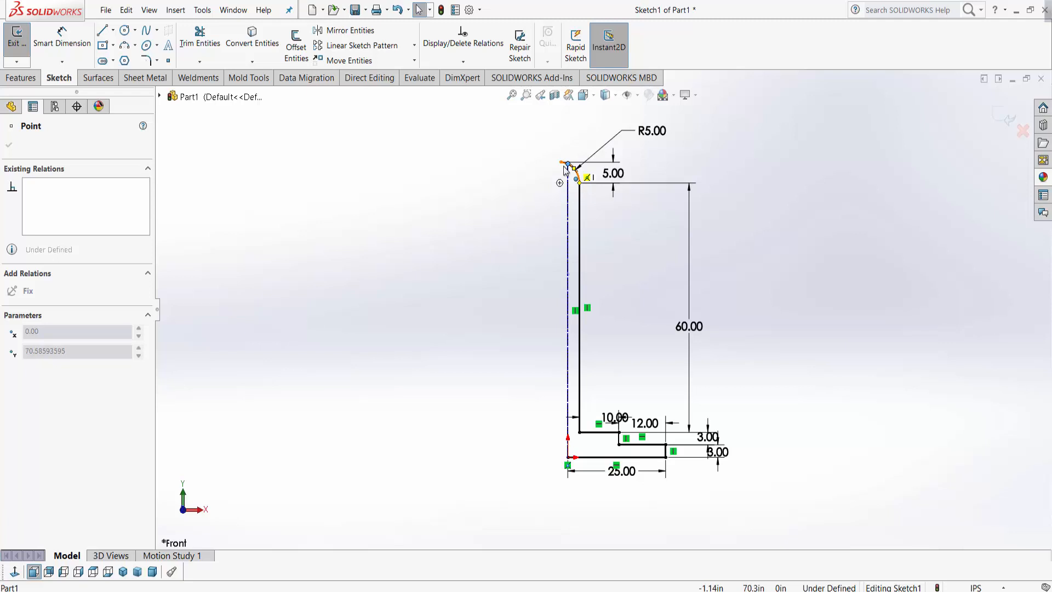
Step: Move the centerline's upper endpoint onto the arc's upper endpoint so that the two coincide
mouse_move(565, 176)
mouse_down()
mouse_move(563, 164)
mouse_move(574, 169)
mouse_up()
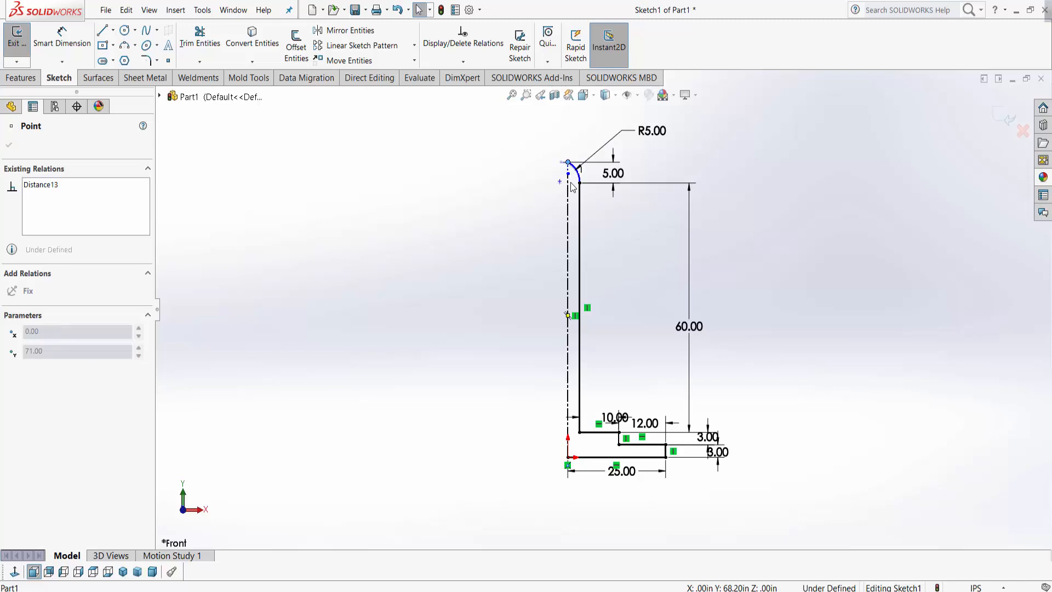
click(757, 187)
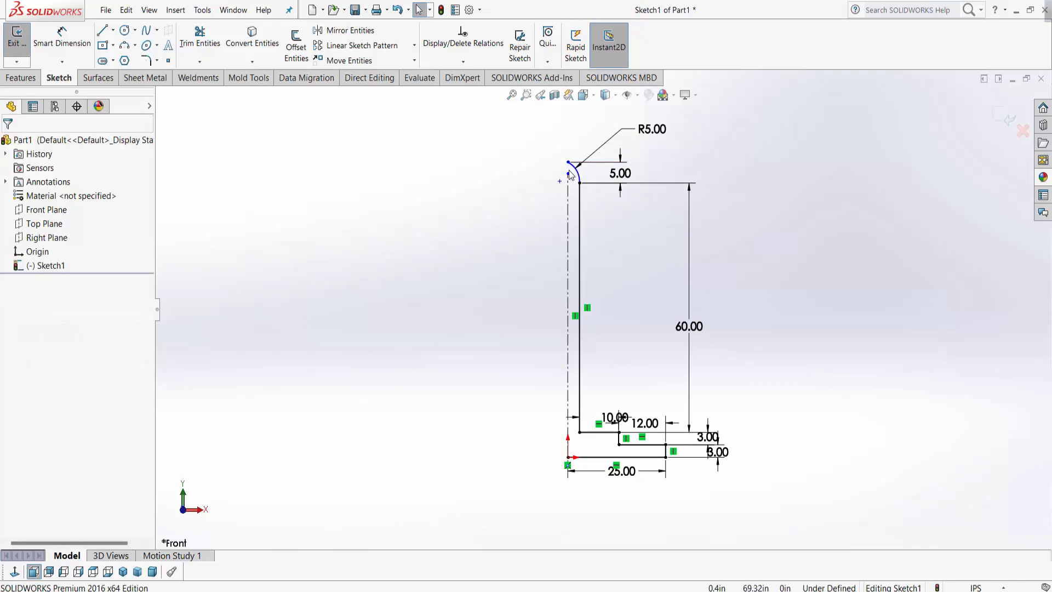
drag(569, 169, 569, 164)
scroll(708, 211, up, 2)
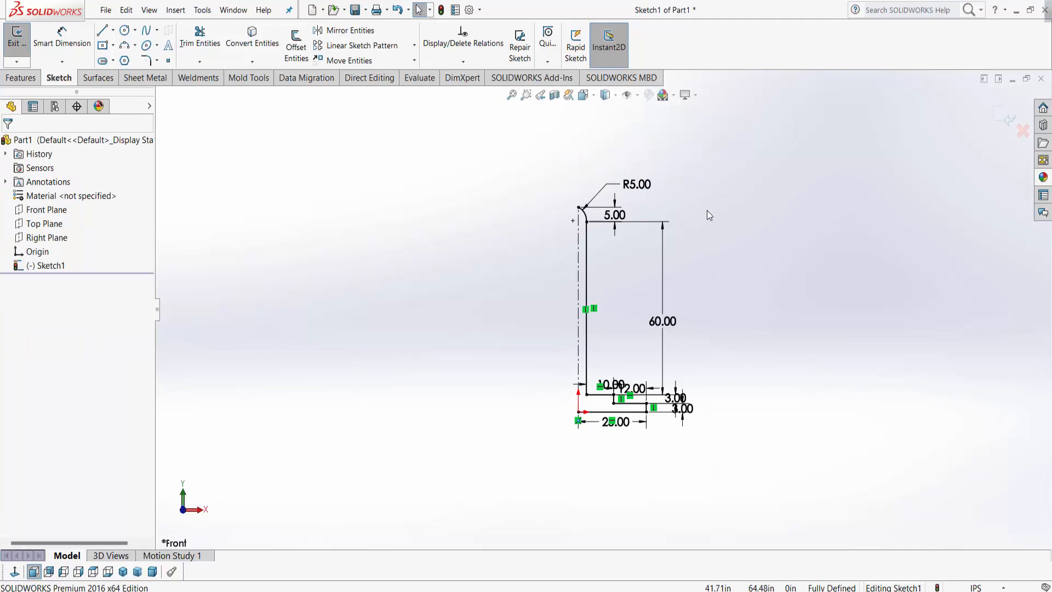
scroll(707, 211, down, 2)
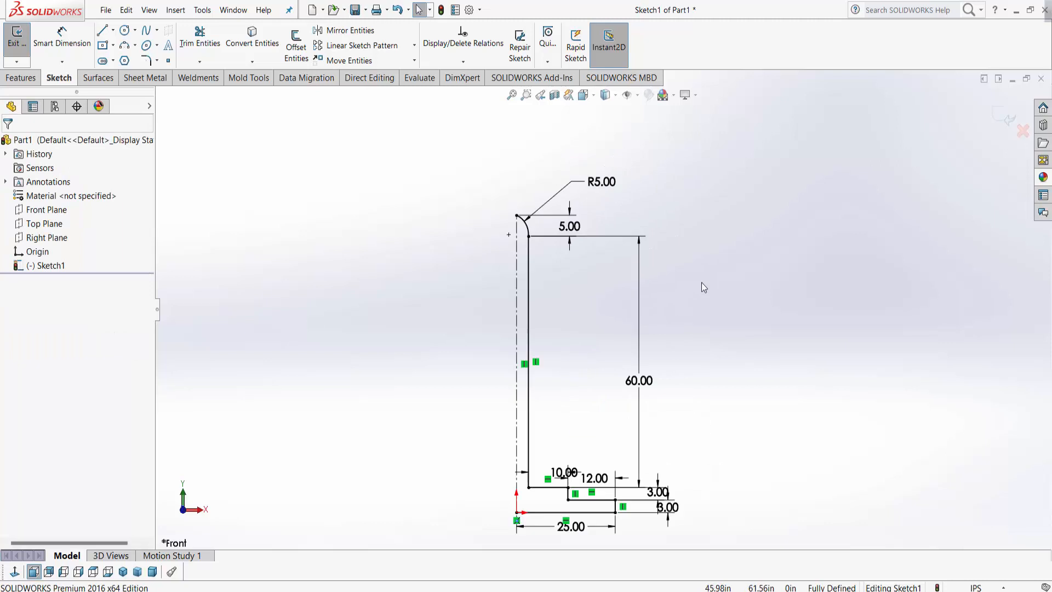
Step: Revolve the half-profile 360 degrees around the vertical centerline and clear the selection
click(21, 77)
click(70, 63)
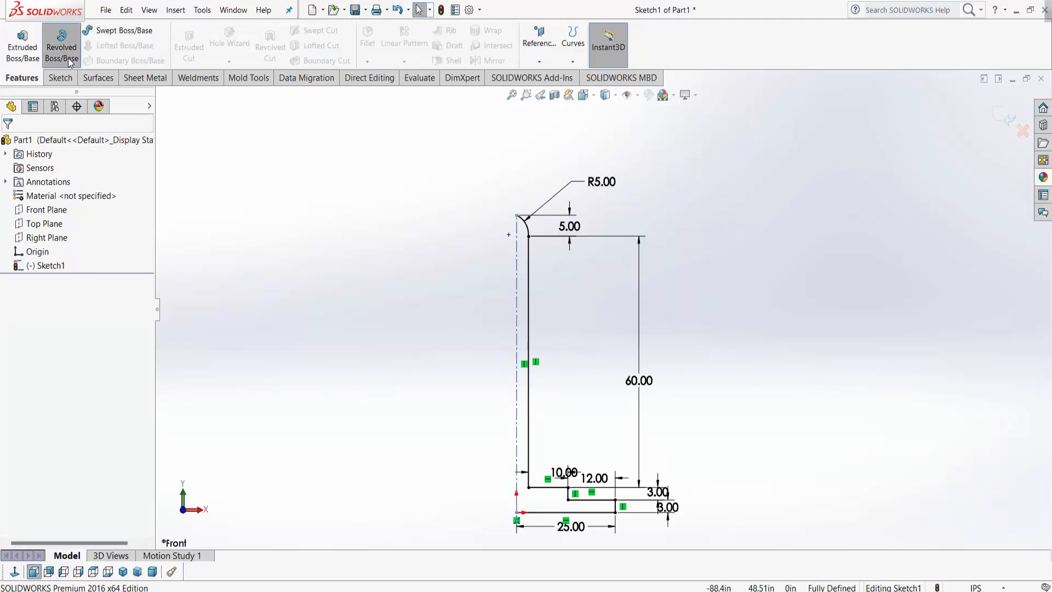
click(557, 311)
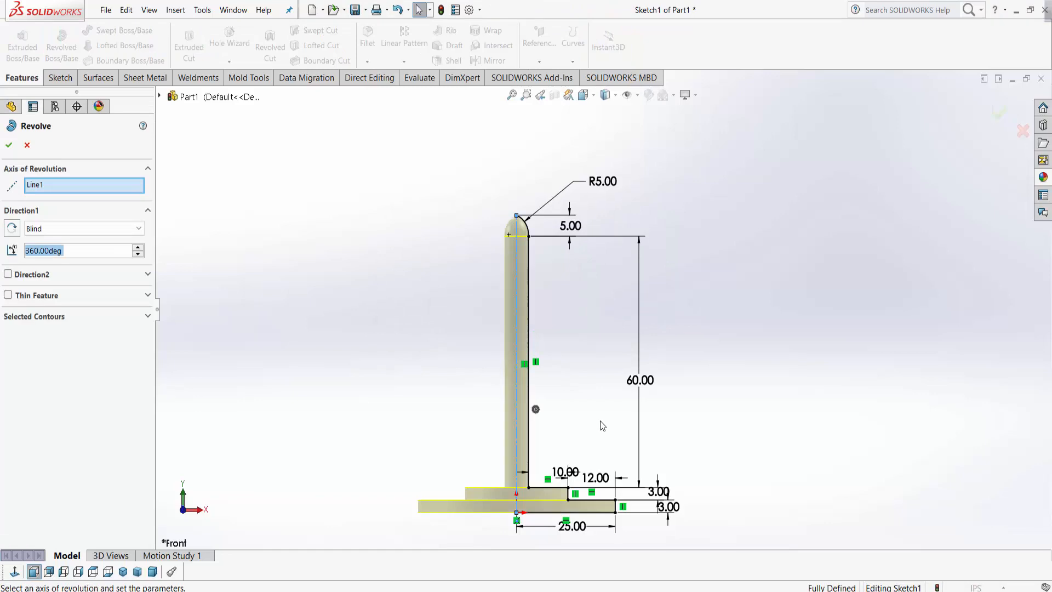
click(998, 112)
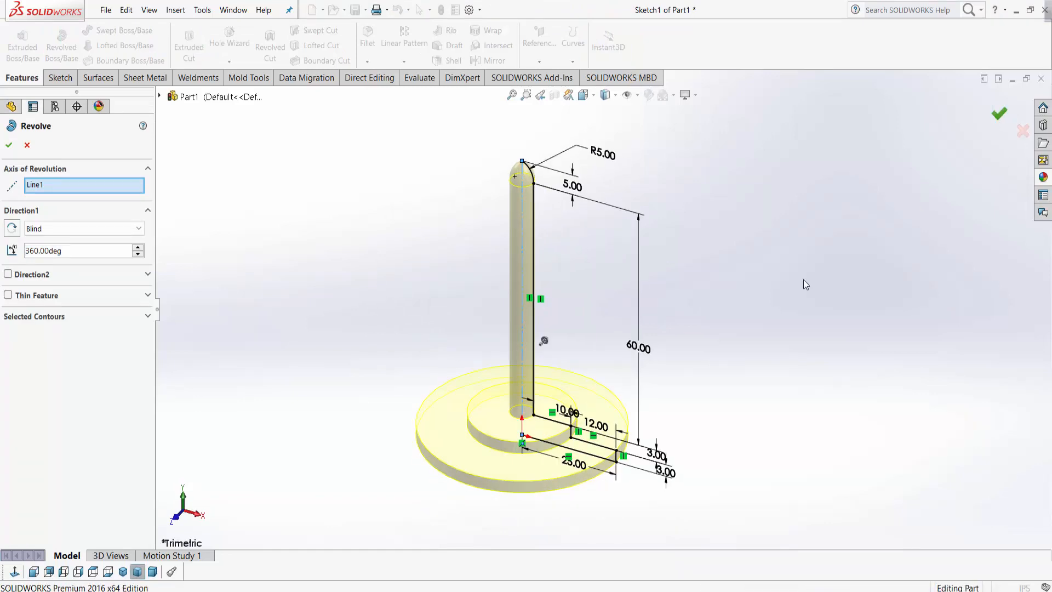
middle_drag(514, 409, 470, 418)
click(34, 573)
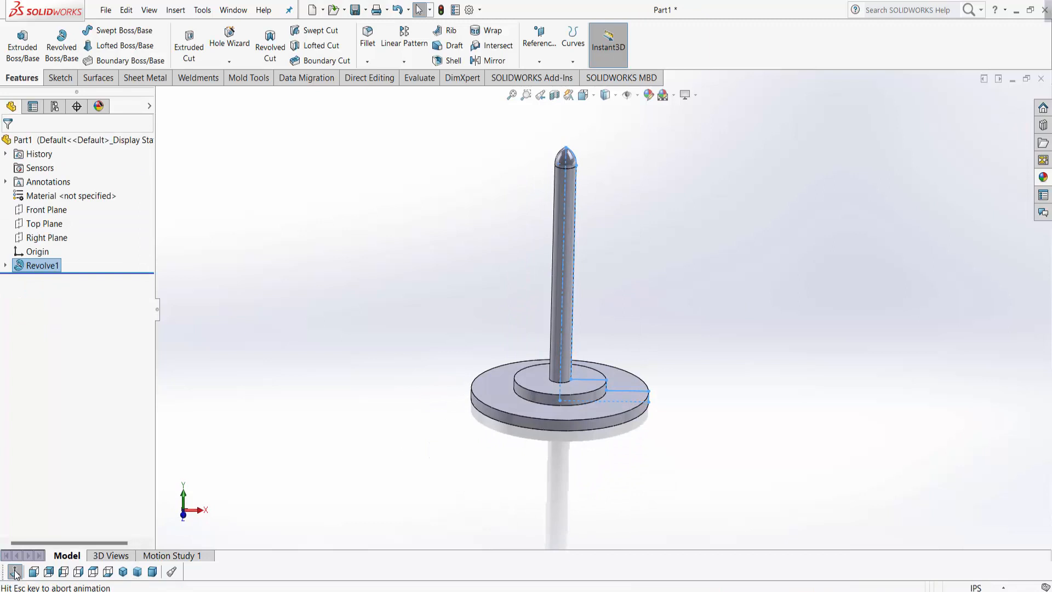
click(692, 407)
Step: Chamfer the upper outer edges of both base discs with a distance of 1 in at 45 degrees
middle_drag(654, 378, 573, 259)
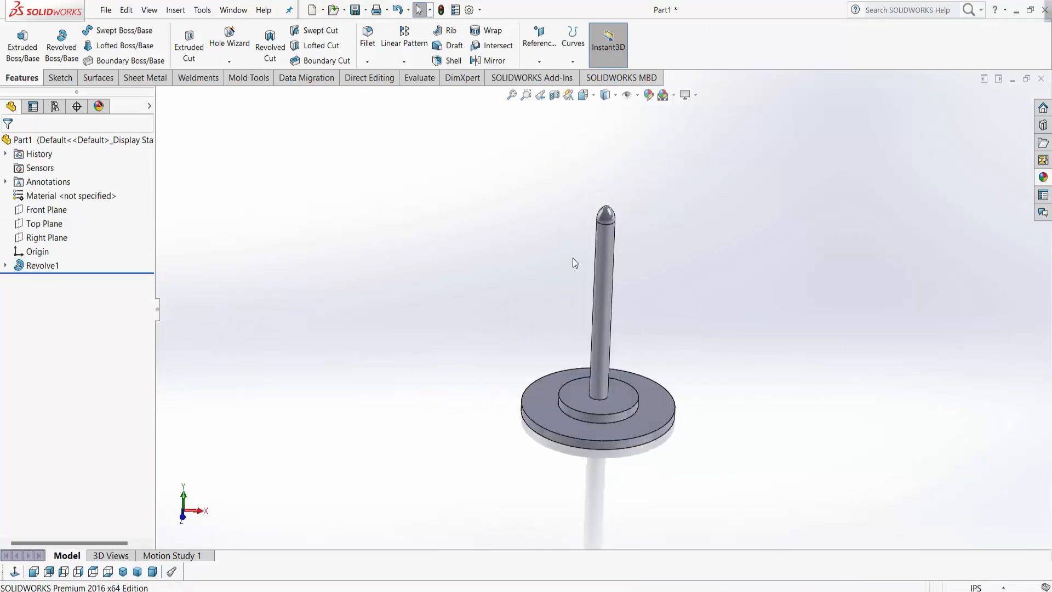
click(367, 61)
click(387, 89)
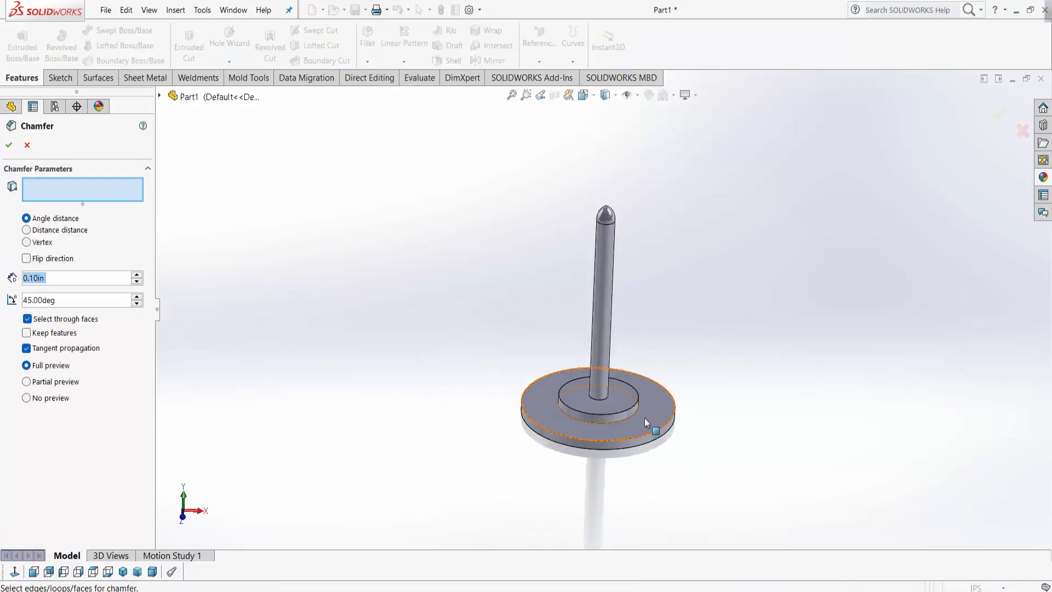
scroll(569, 403, down, 3)
click(570, 403)
scroll(575, 400, up, 3)
scroll(603, 405, down, 2)
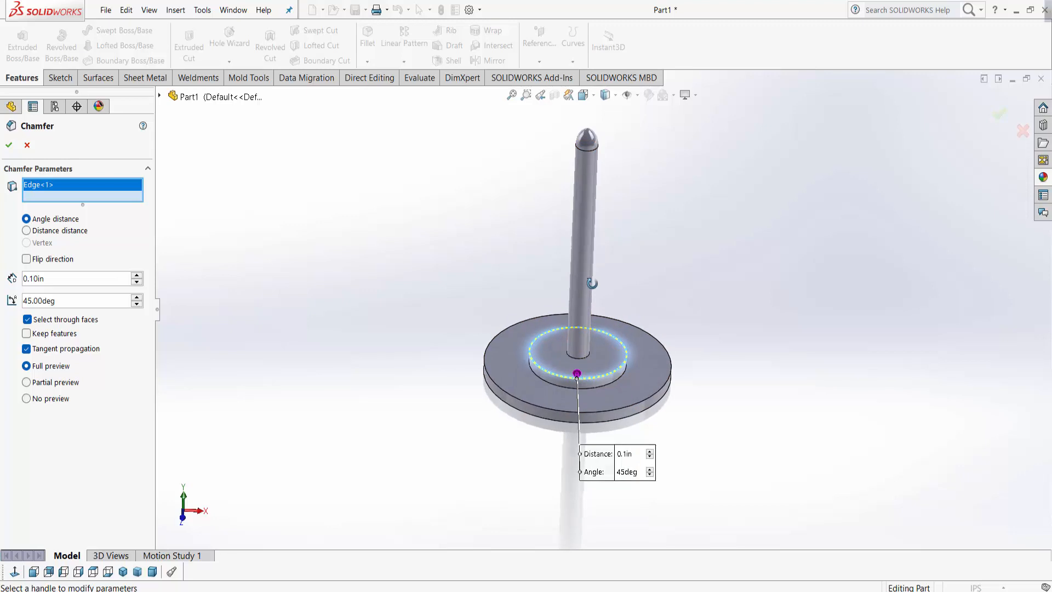
click(607, 420)
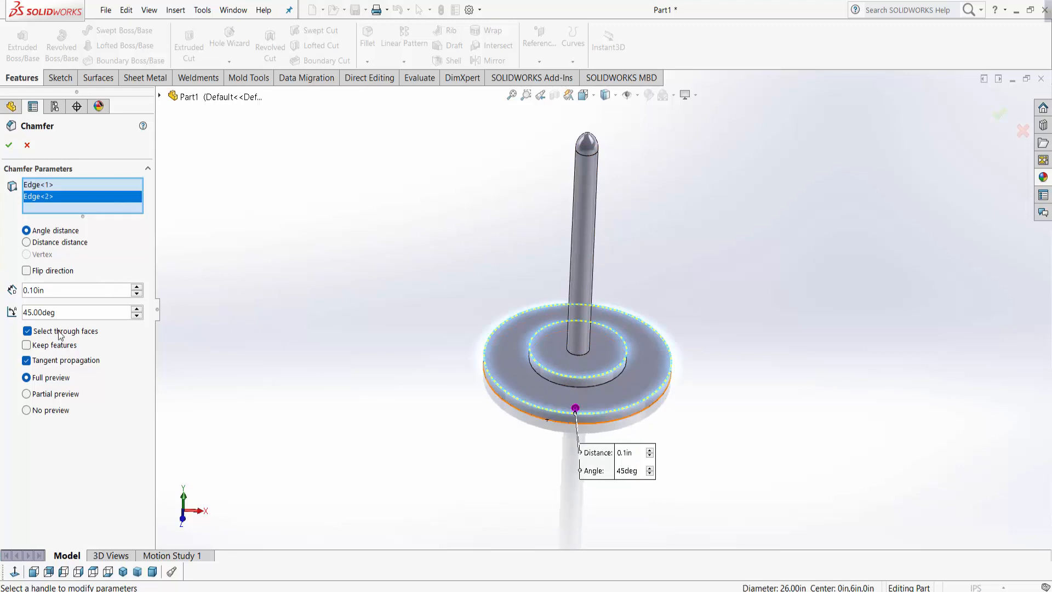
text(1)
key(Return)
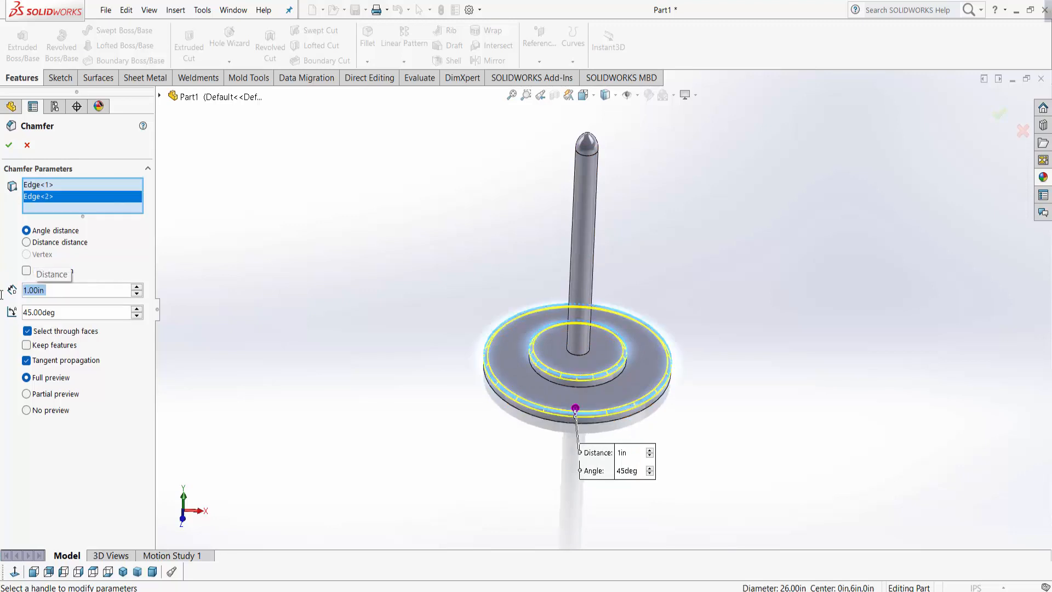
click(9, 145)
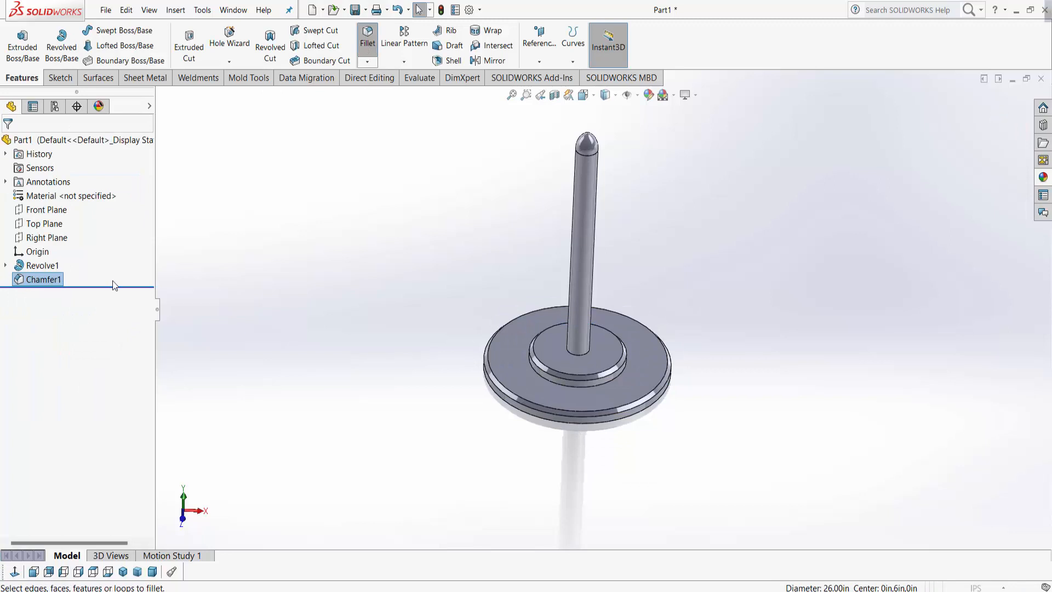
Step: Fillet the edges where the pole meets the small disc and the small disc meets the large disc with a 0.5 in radius
click(367, 40)
click(582, 392)
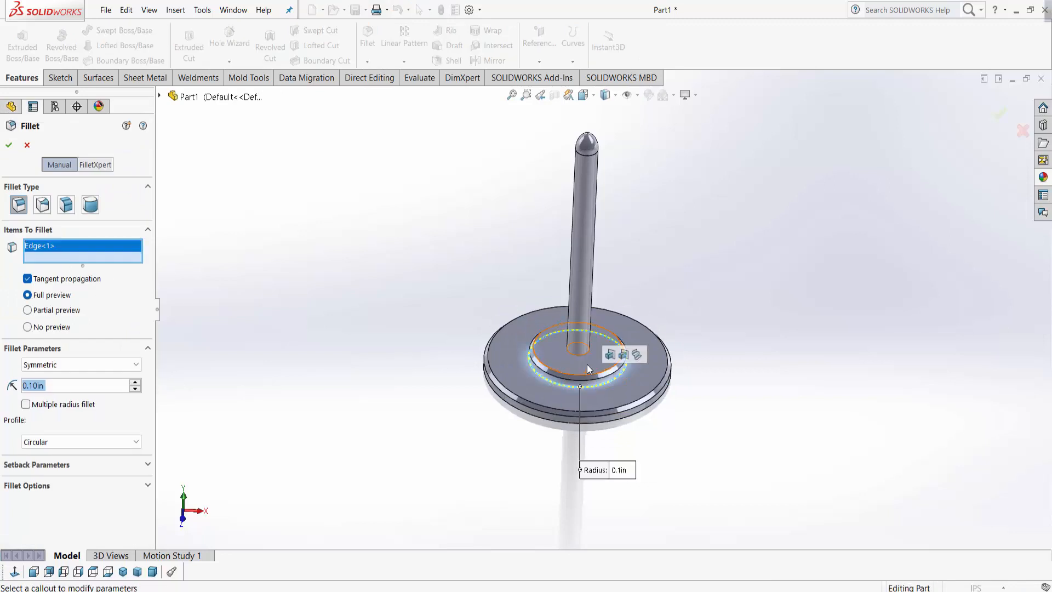
click(577, 350)
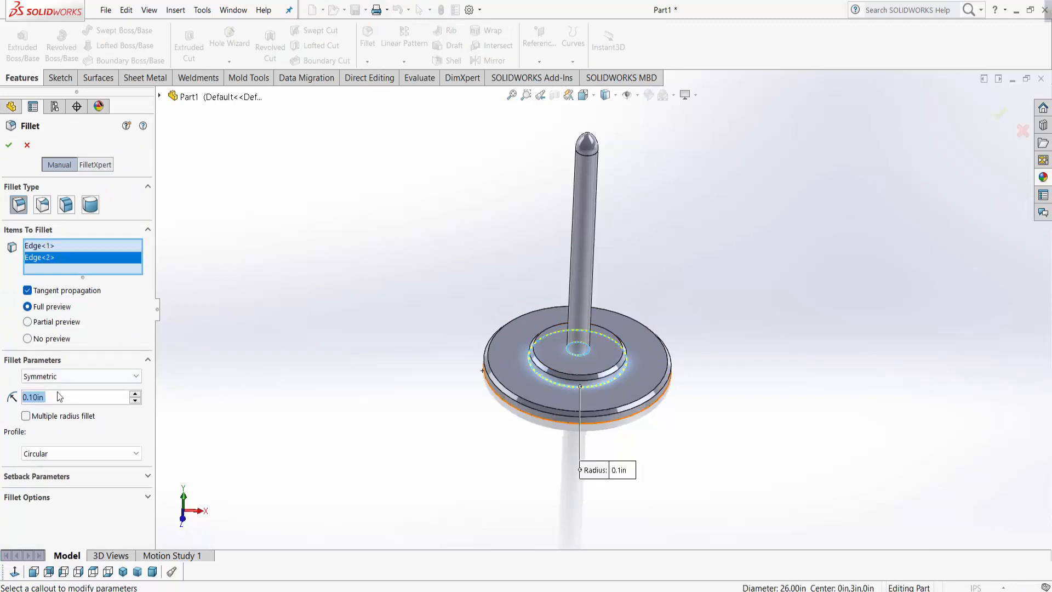
key(BackSpace)
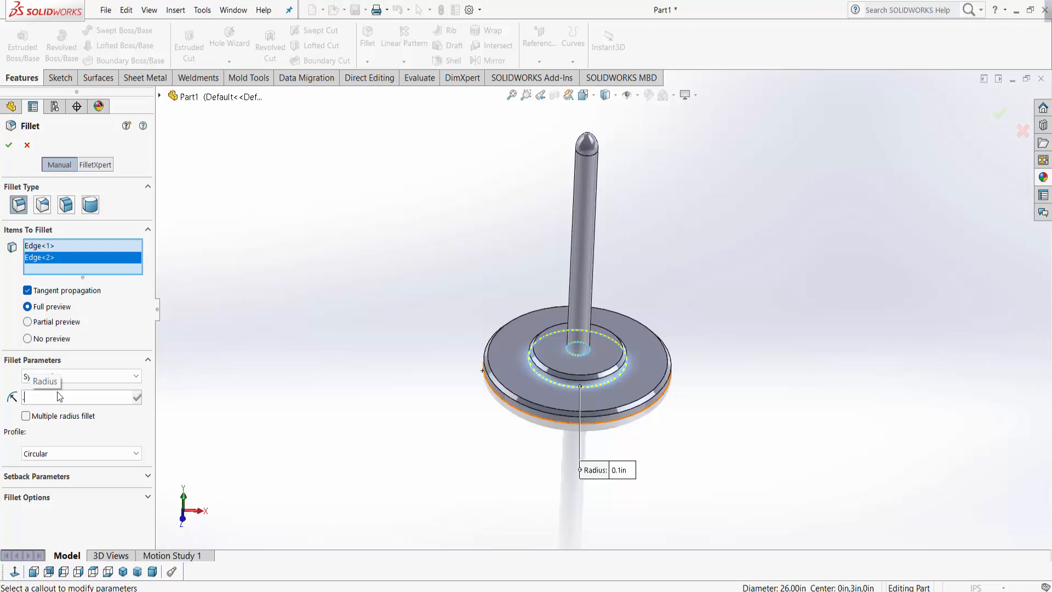
text(.5)
key(Return)
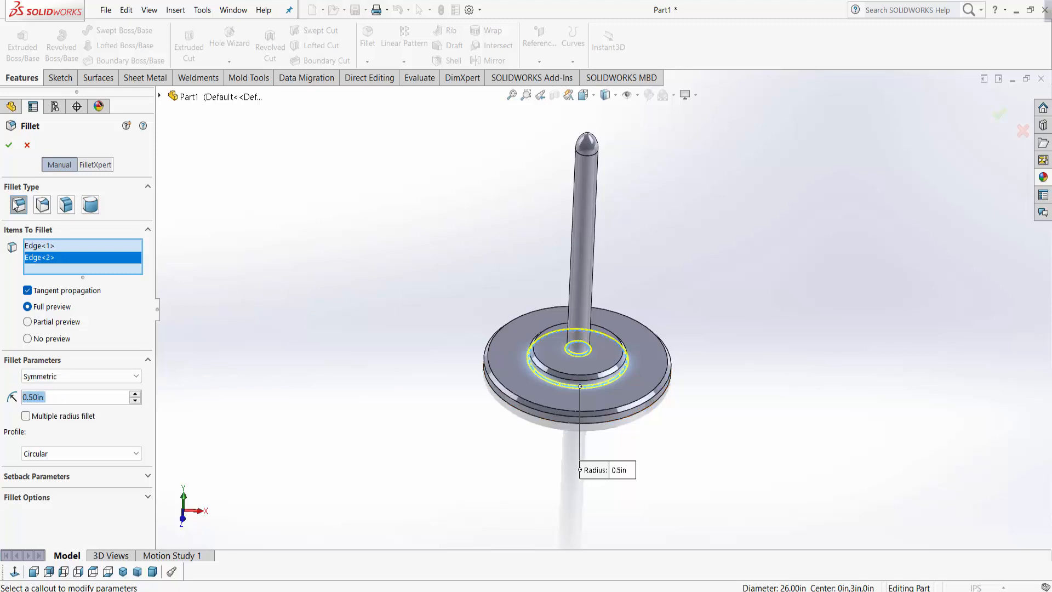
click(9, 145)
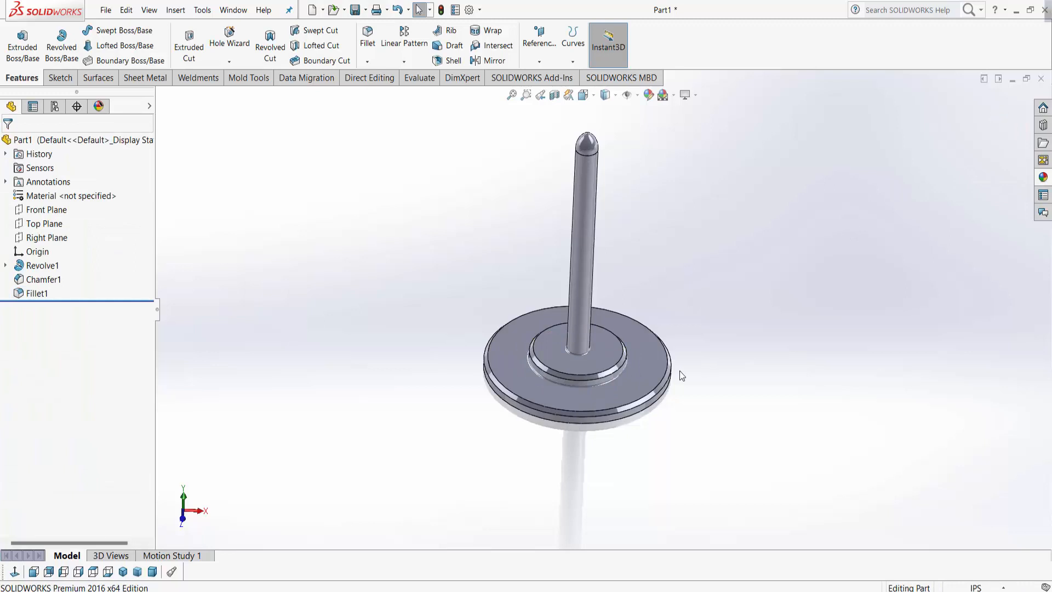
Step: Orient the model normal to the Front Plane and show it with hidden lines removed
middle_drag(650, 292, 581, 241)
click(47, 210)
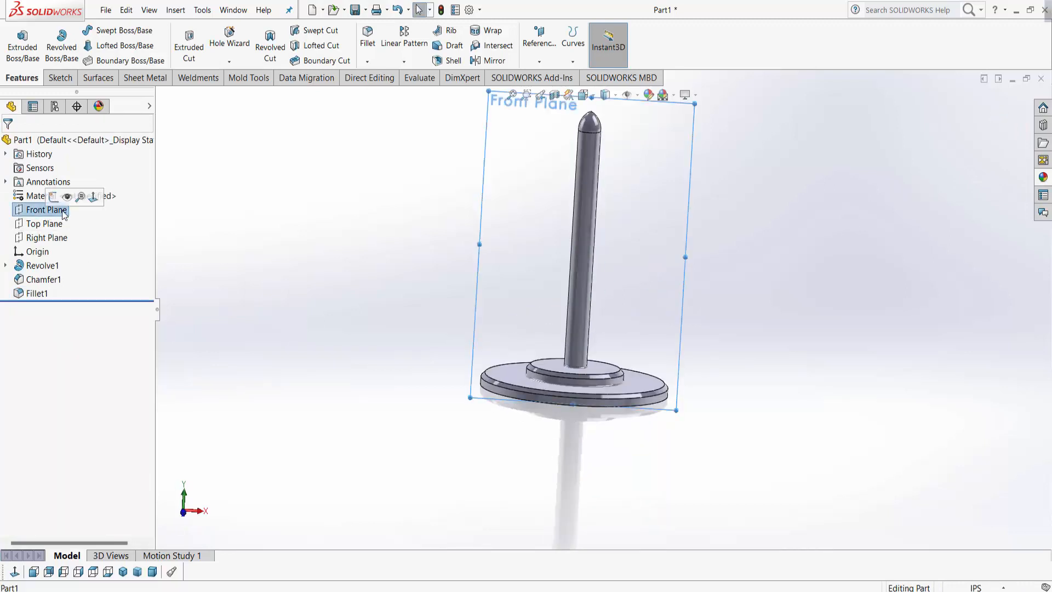
click(93, 196)
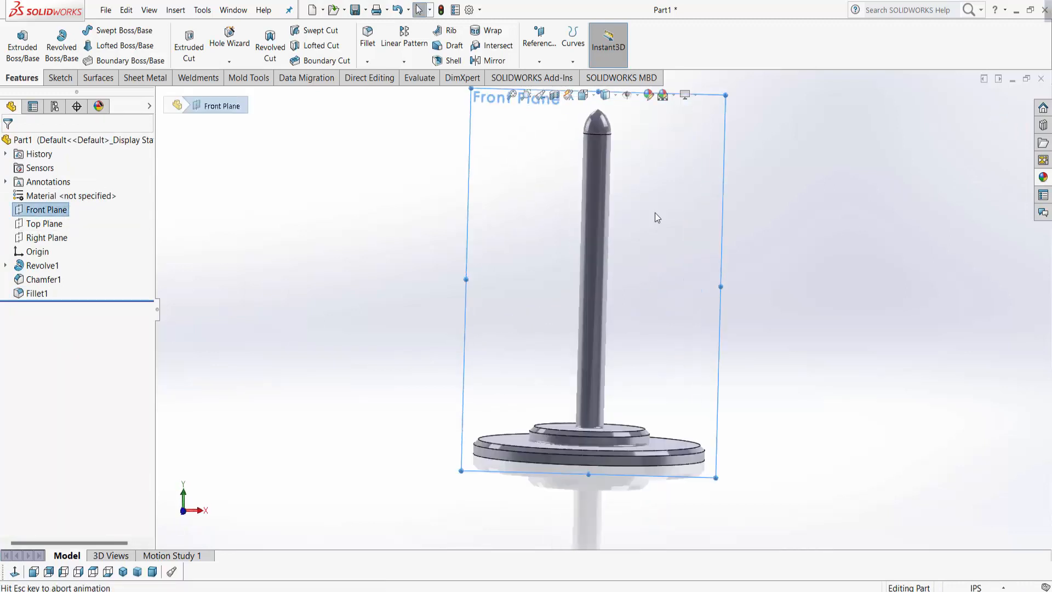
click(605, 95)
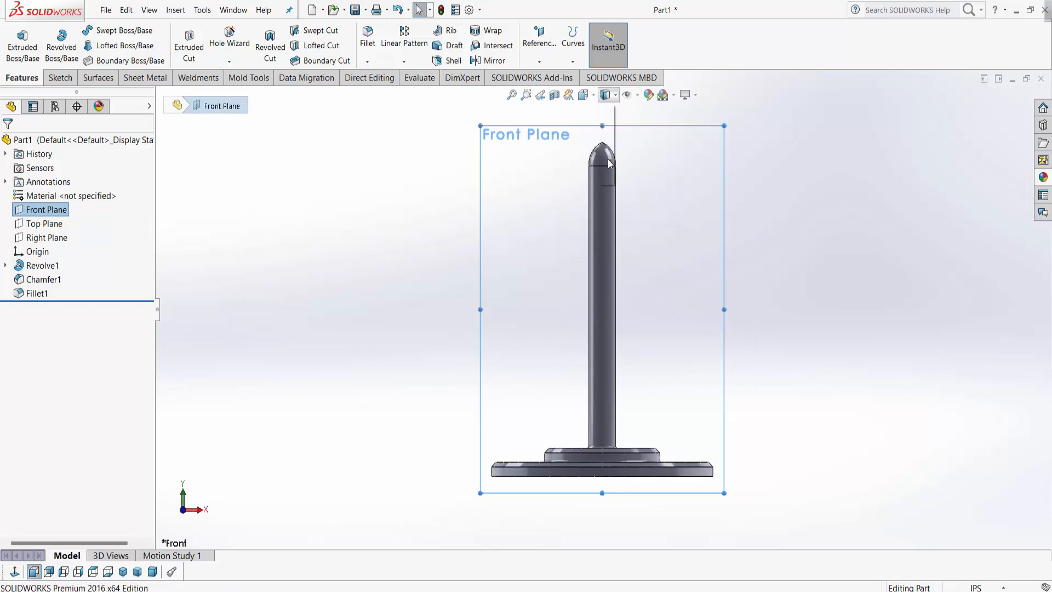
click(609, 164)
Step: Sketch a wavy four-point spline on the Front Plane from the pole's right edge near its tip to about X 57.4 in, Y 61.2 in
right_click(46, 213)
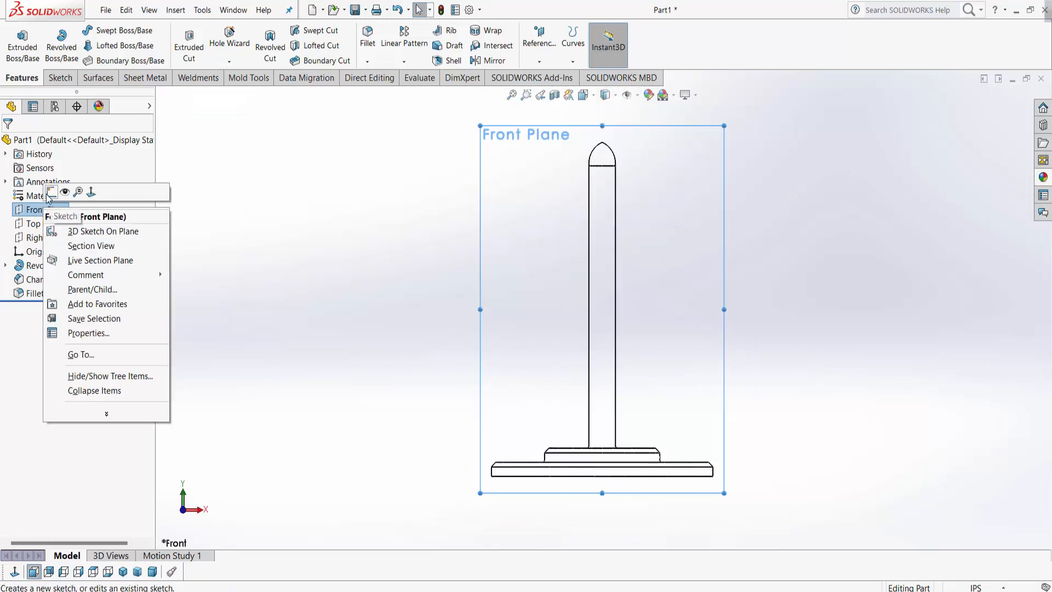
click(64, 190)
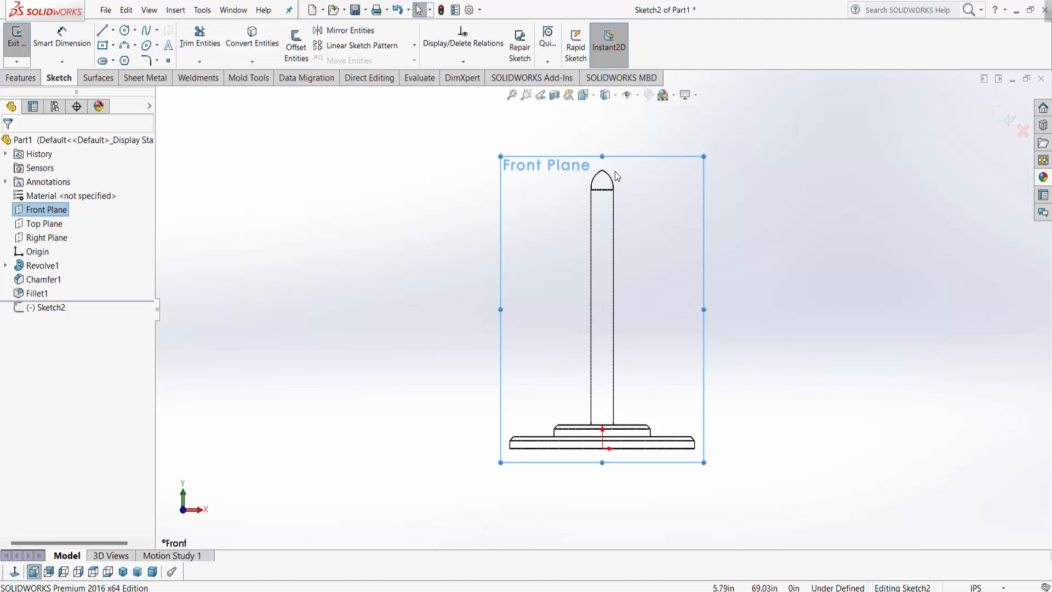
click(147, 30)
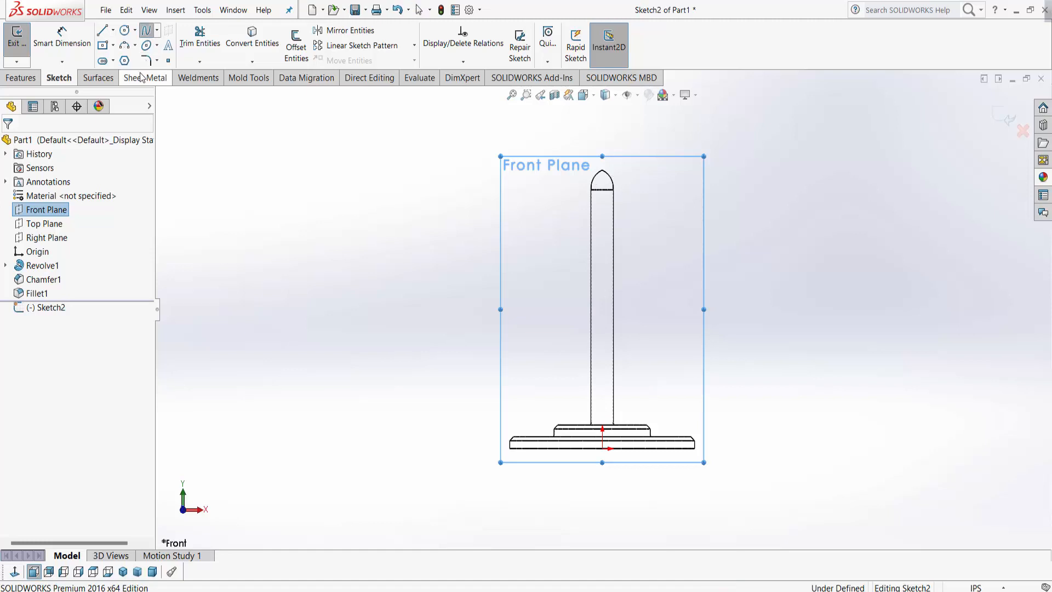
click(614, 220)
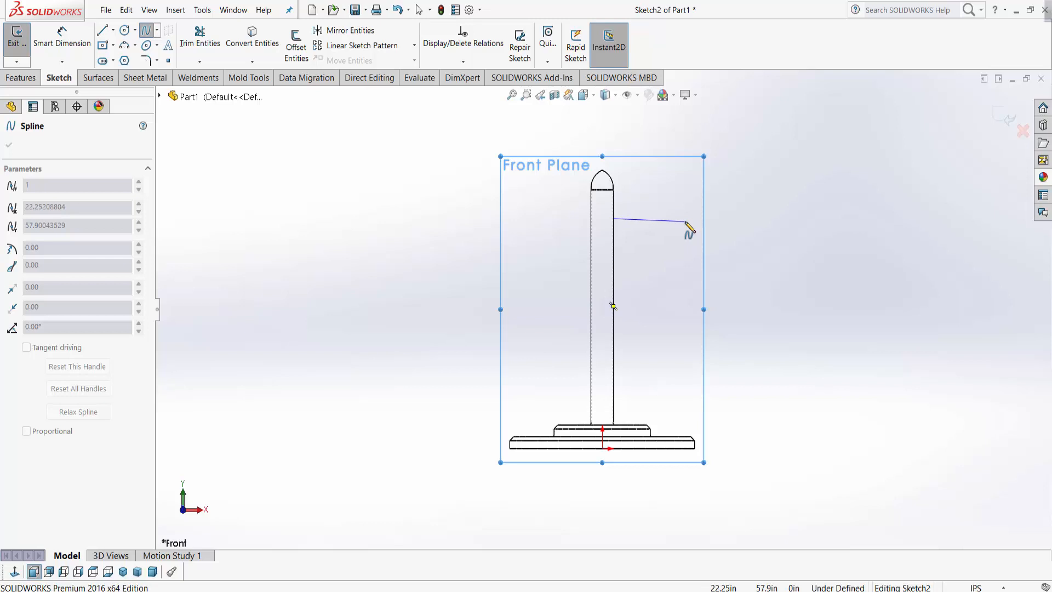
click(686, 222)
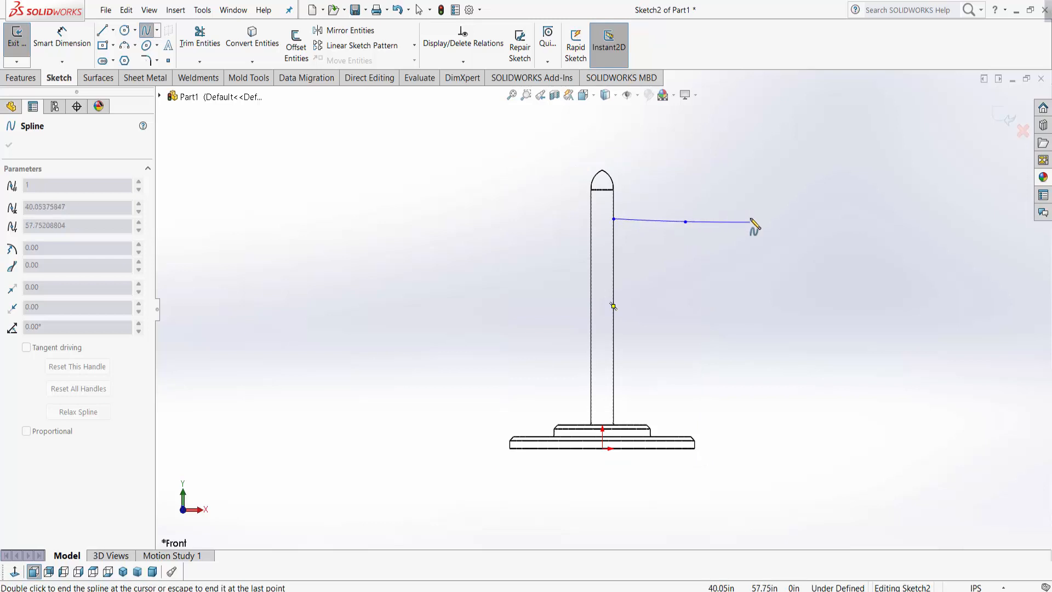
click(741, 208)
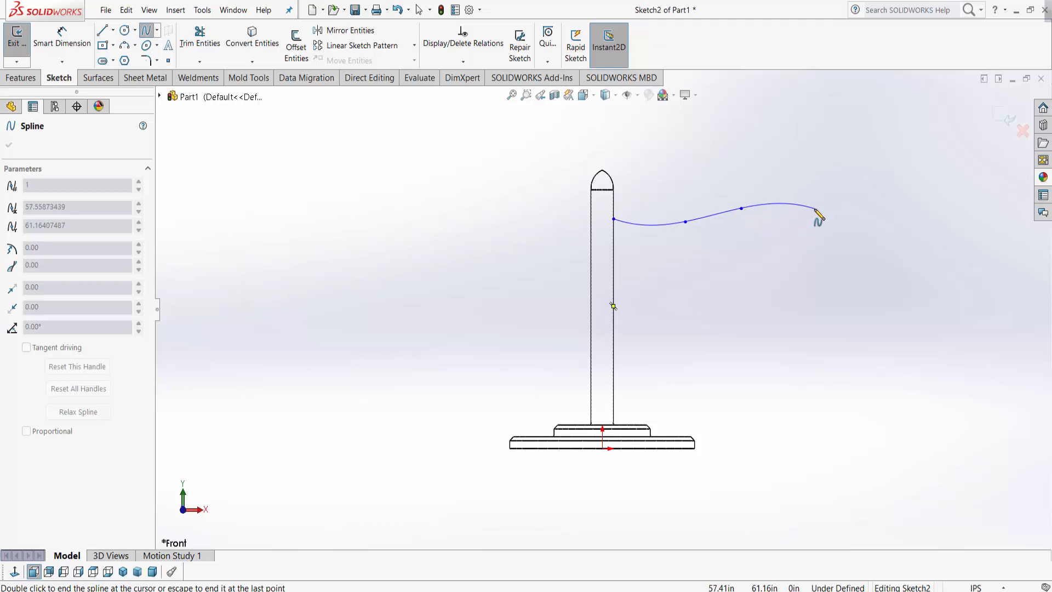
click(816, 209)
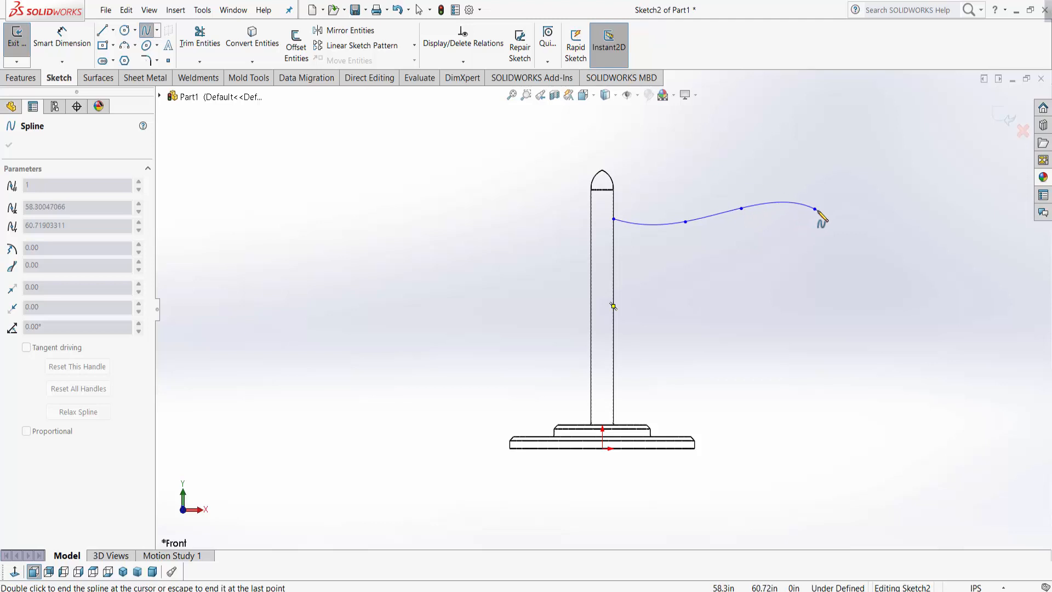
click(151, 34)
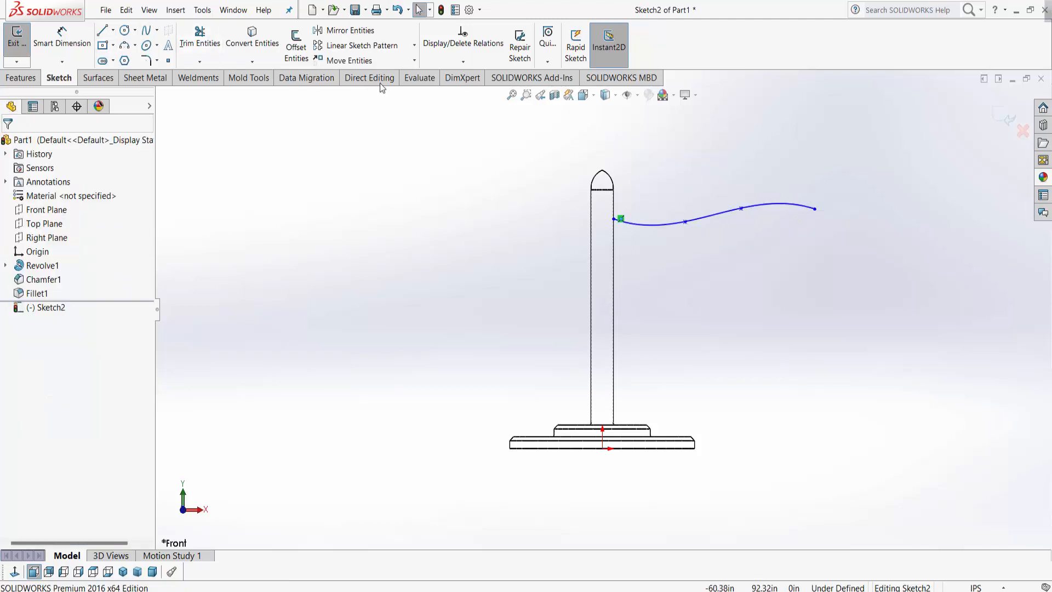
Step: Linear-pattern the spline straight down the pole with one instance along X, two along Y and 30 in spacing
click(376, 48)
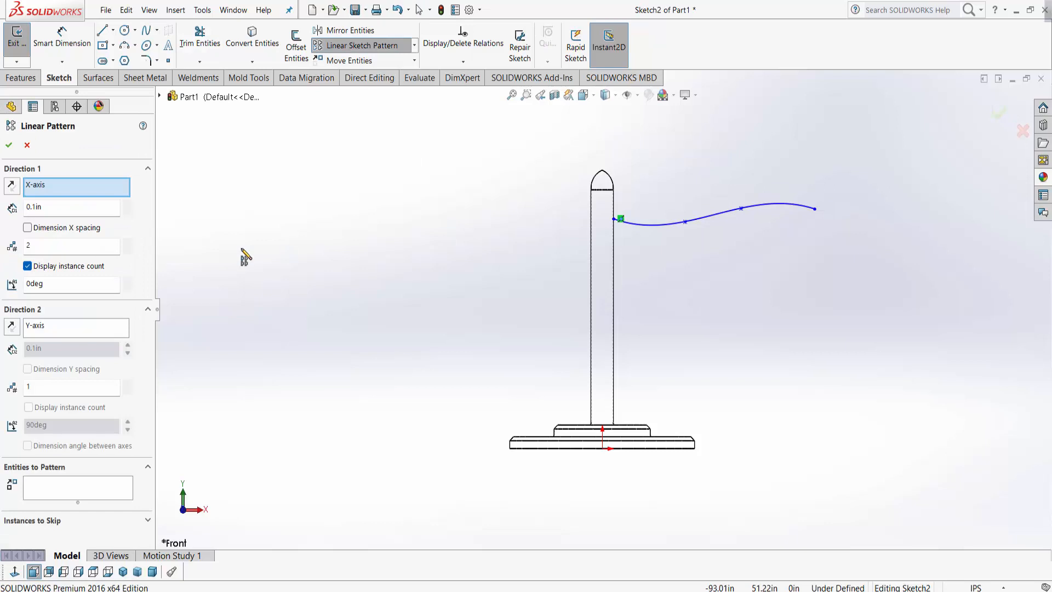
click(128, 249)
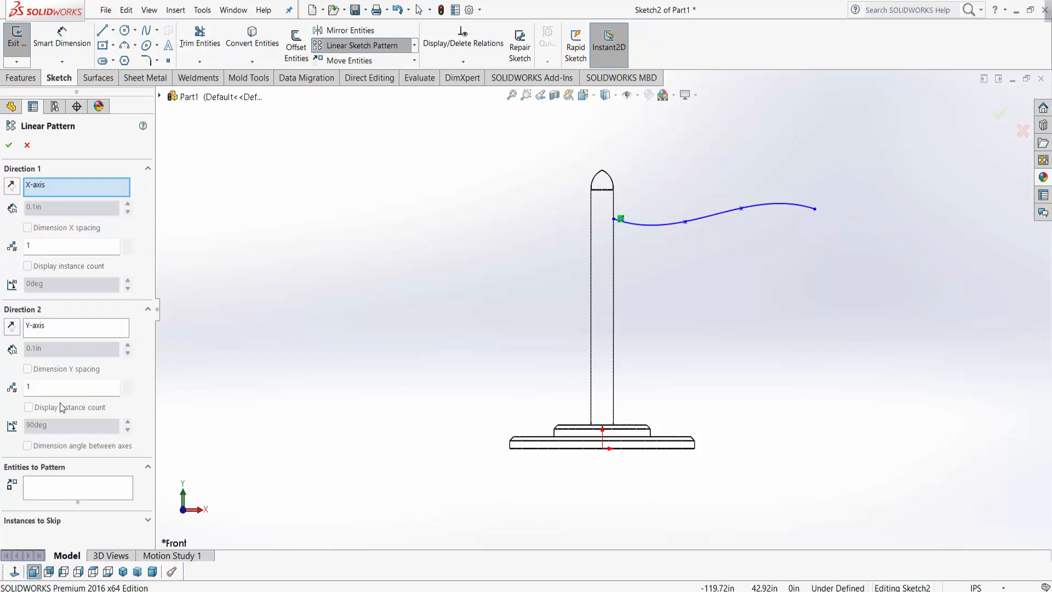
click(126, 384)
click(676, 222)
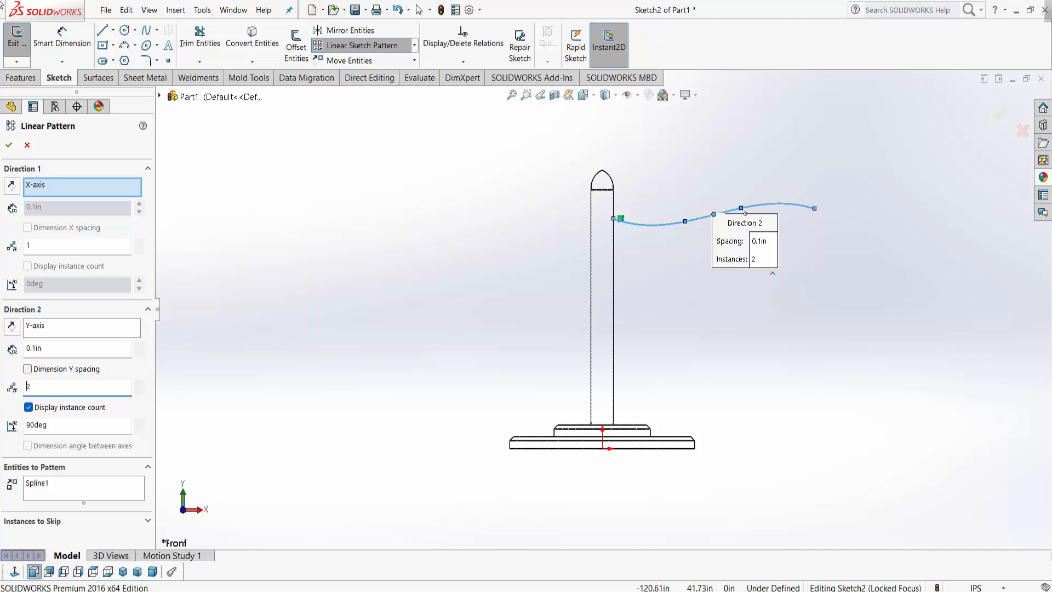
drag(7, 357, 0, 362)
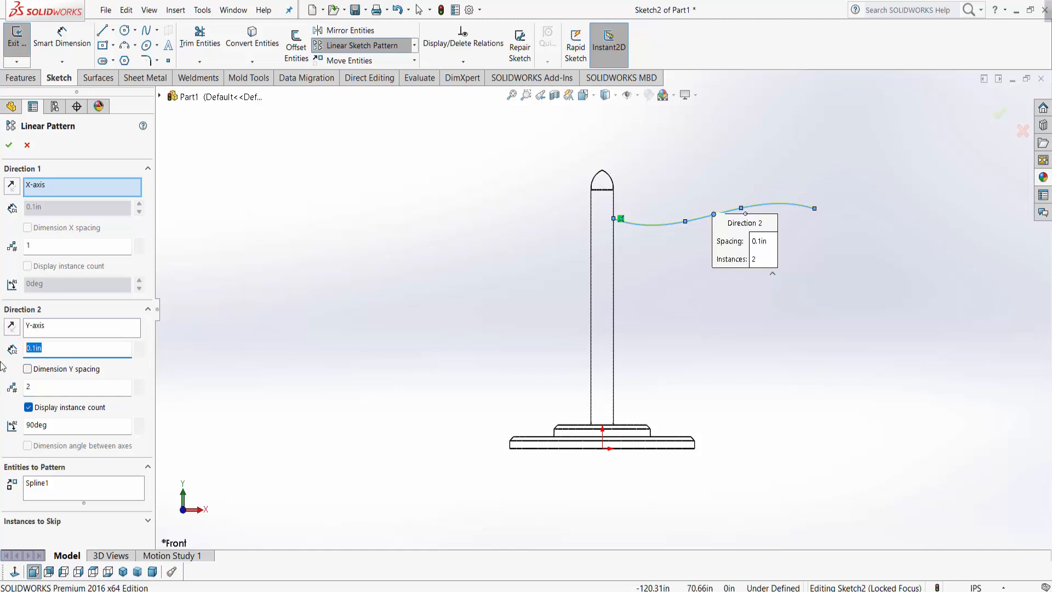
text(30)
key(Return)
click(11, 186)
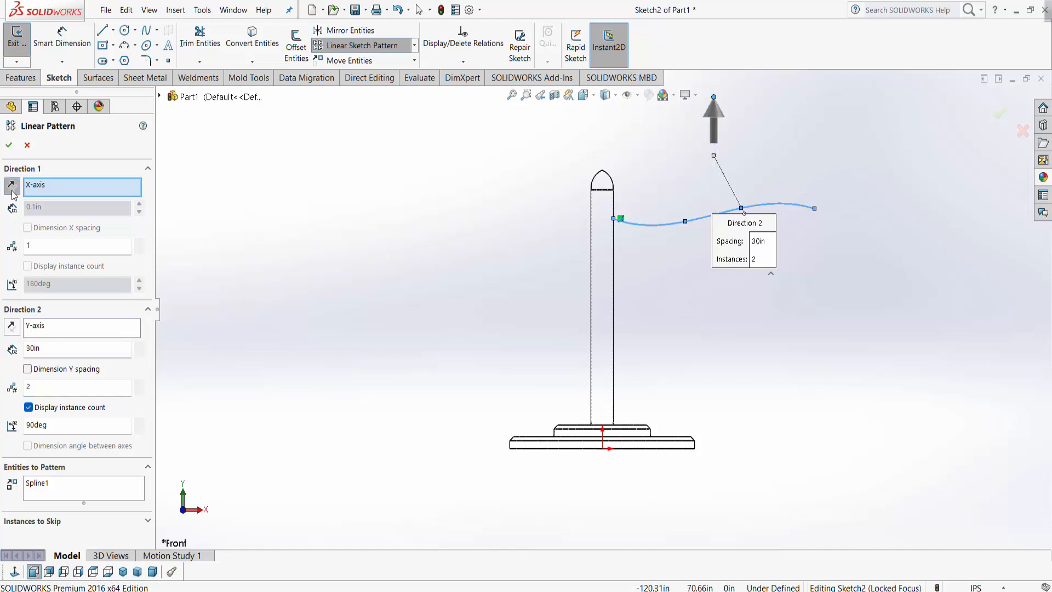
click(12, 326)
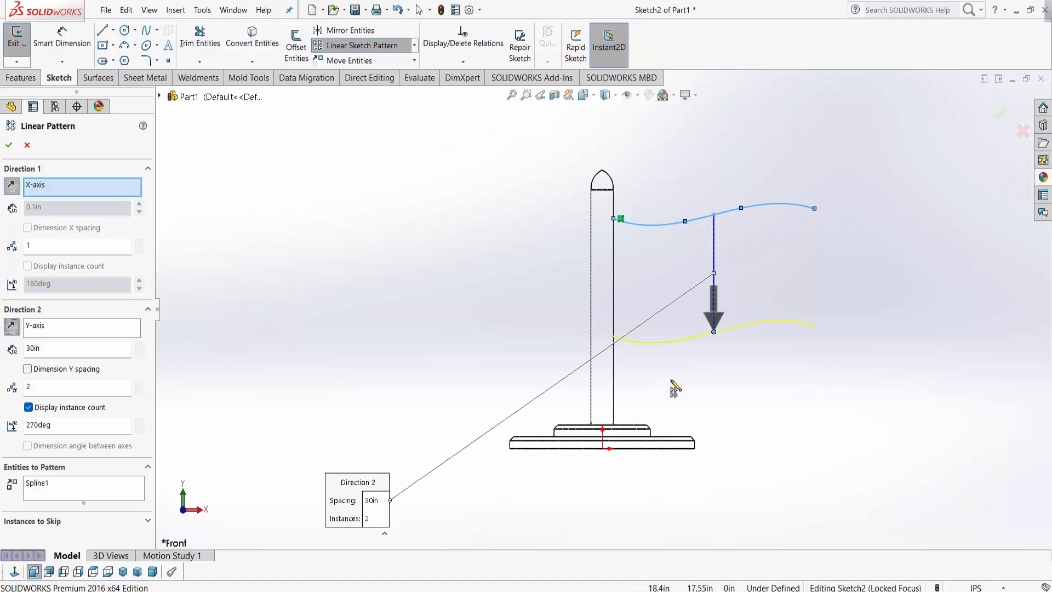
click(9, 146)
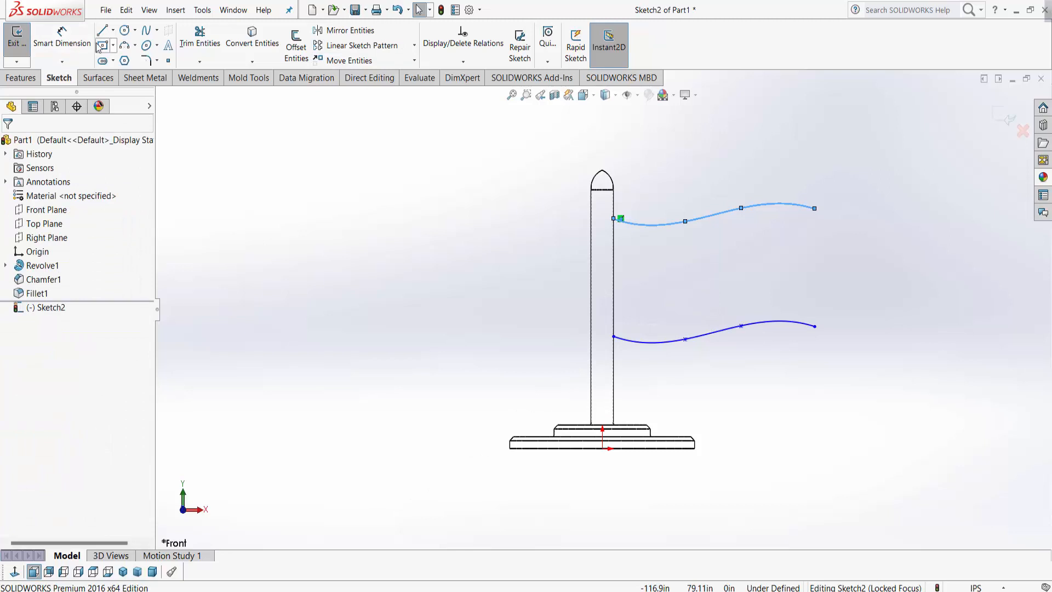
Step: Close the flag outline with vertical lines joining the two splines' outer ends and their ends at the pole
click(102, 31)
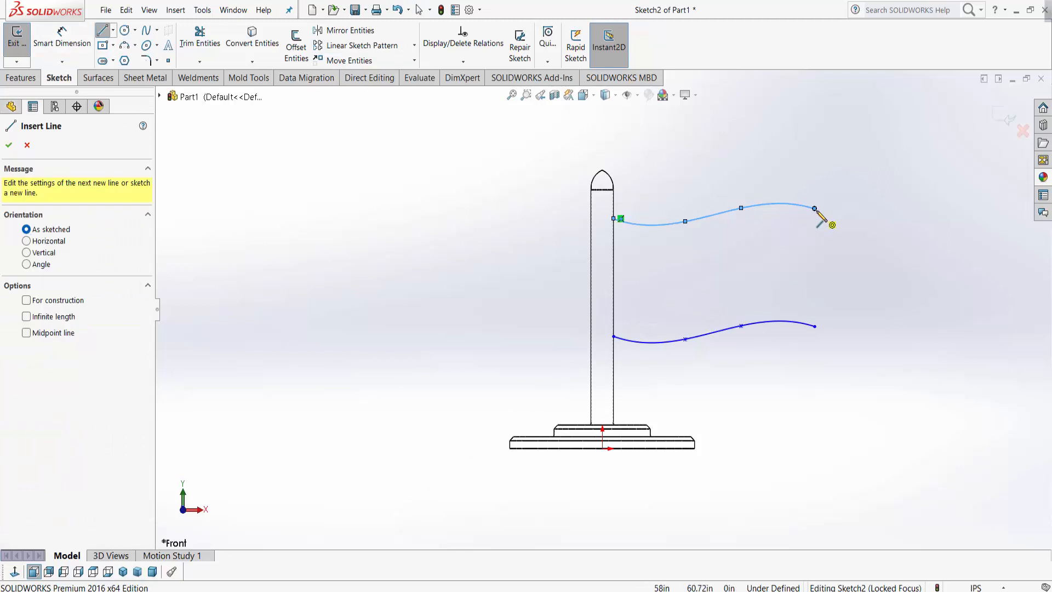
drag(815, 208, 815, 327)
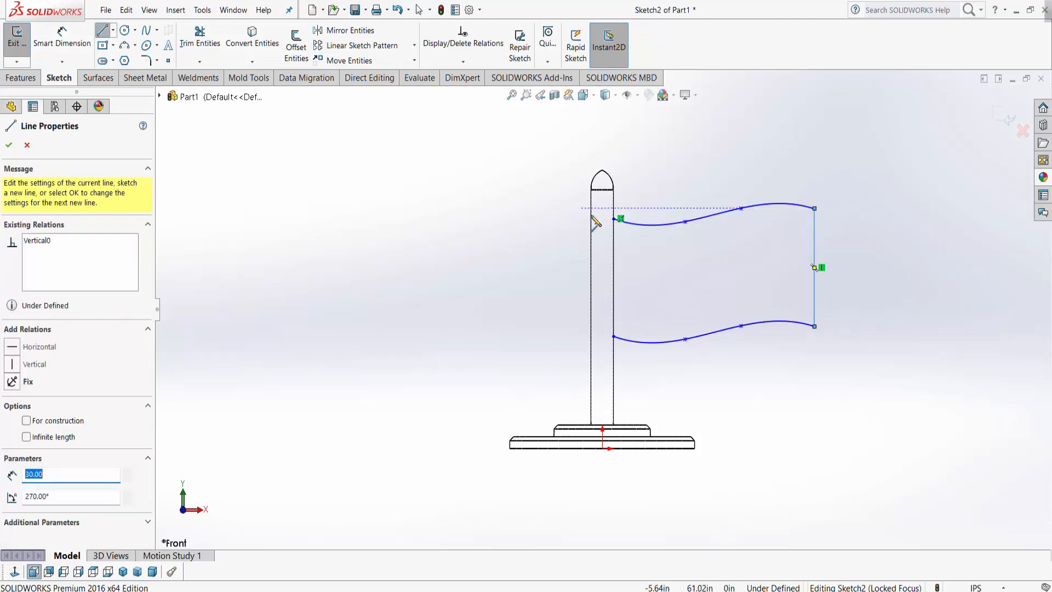
drag(614, 219, 614, 336)
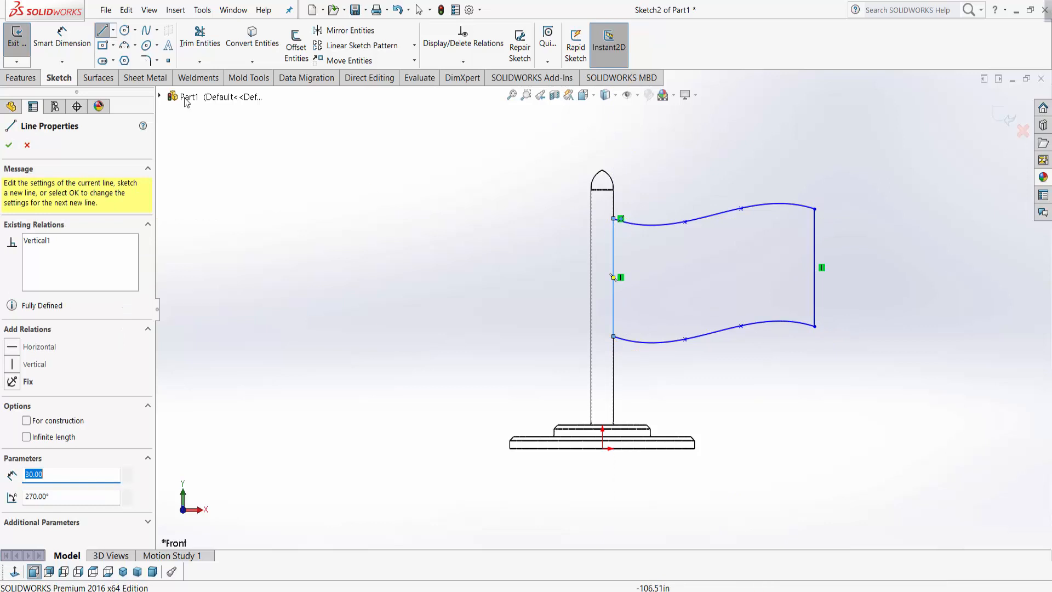
Step: Dimension the horizontal distance between the flag outline's two vertical lines as 45 in
click(61, 39)
click(815, 296)
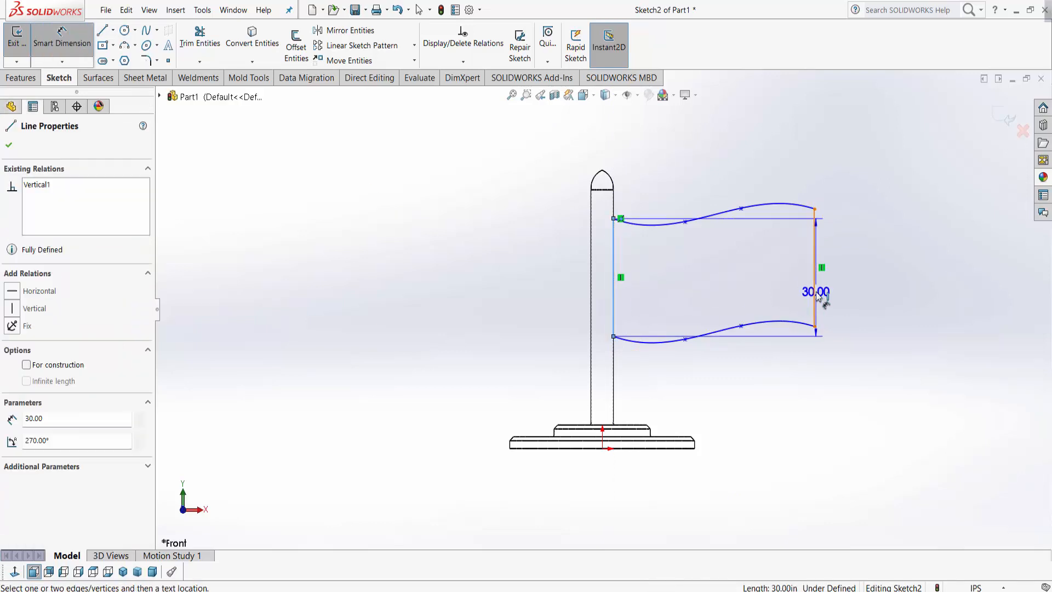
click(816, 295)
click(756, 358)
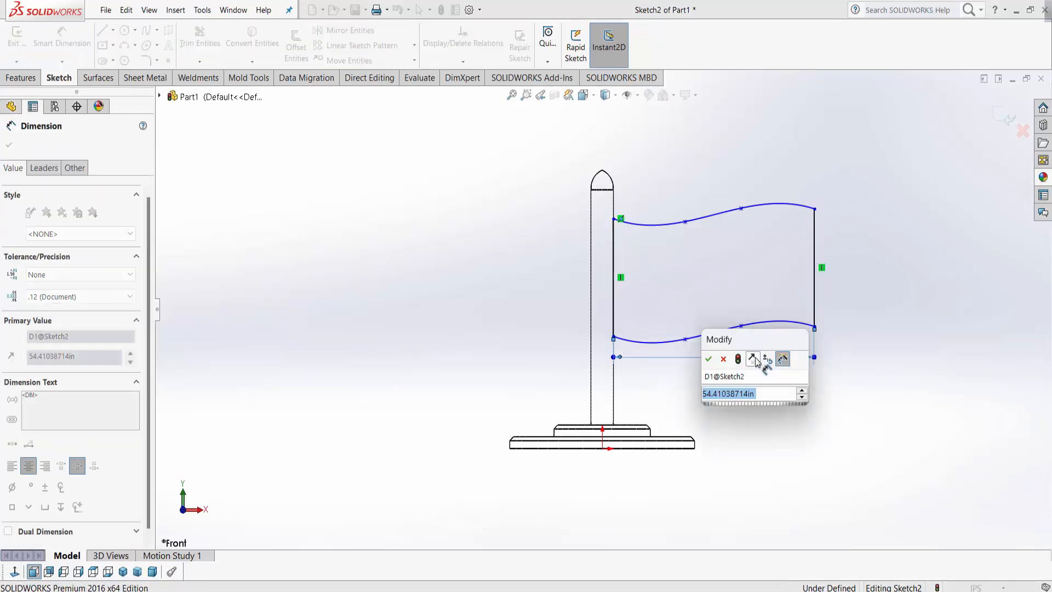
text(55)
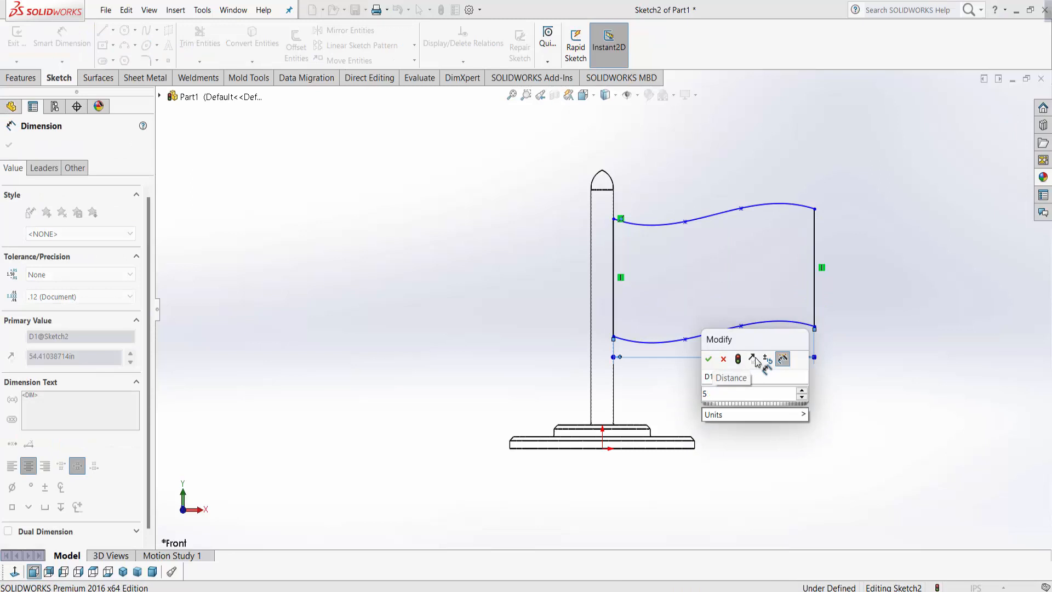
key(BackSpace)
text(45)
key(Return)
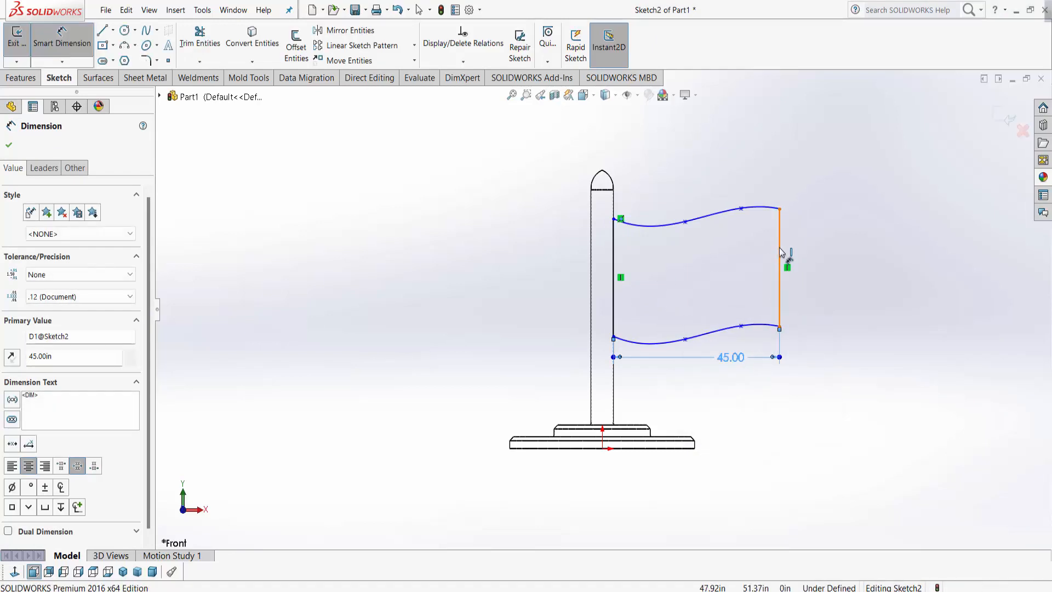
Step: Dimension the flag's outer vertical line as 30 in
click(780, 253)
click(867, 277)
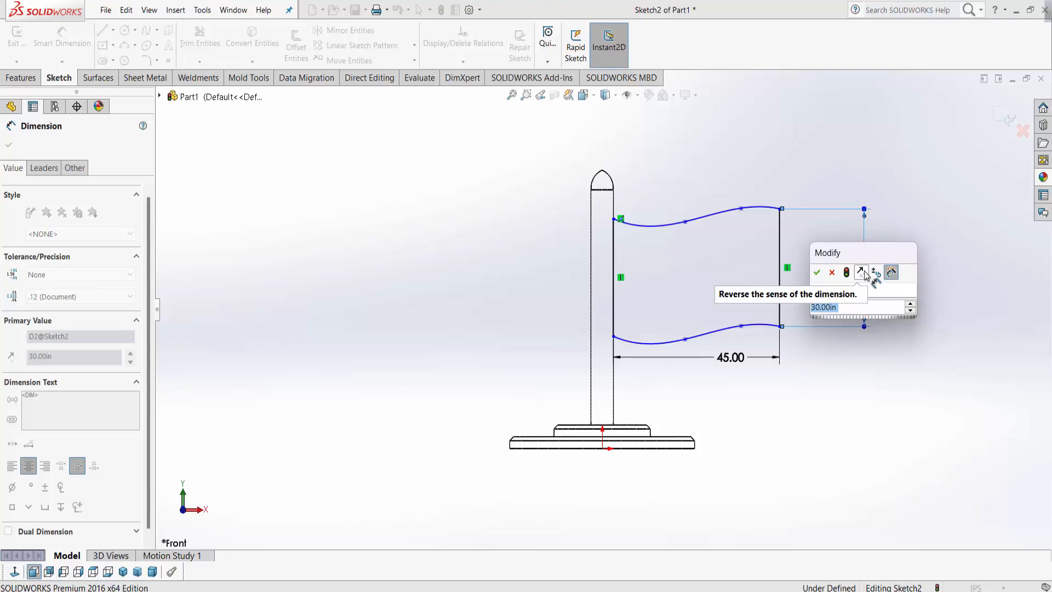
click(817, 272)
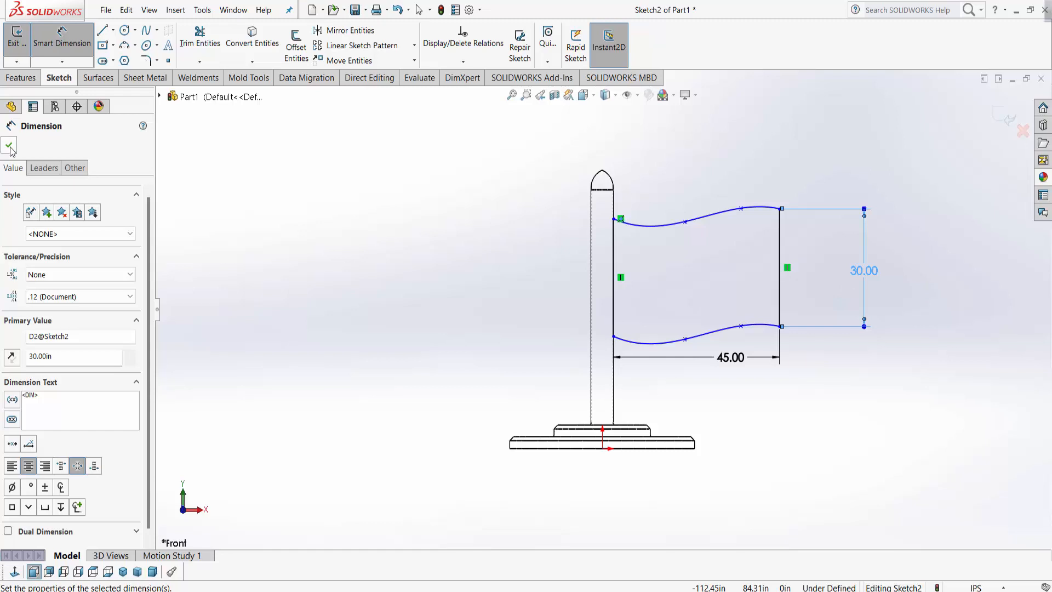
click(9, 146)
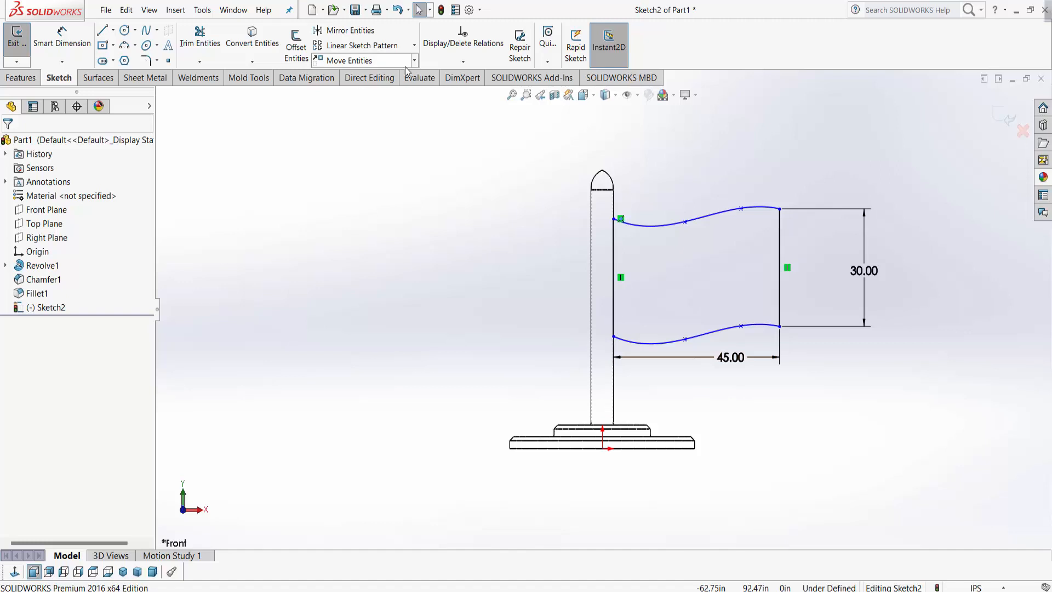
Step: Fully define the flag sketch with automatic relations and dimensions for all its entities
click(463, 62)
click(472, 105)
click(666, 226)
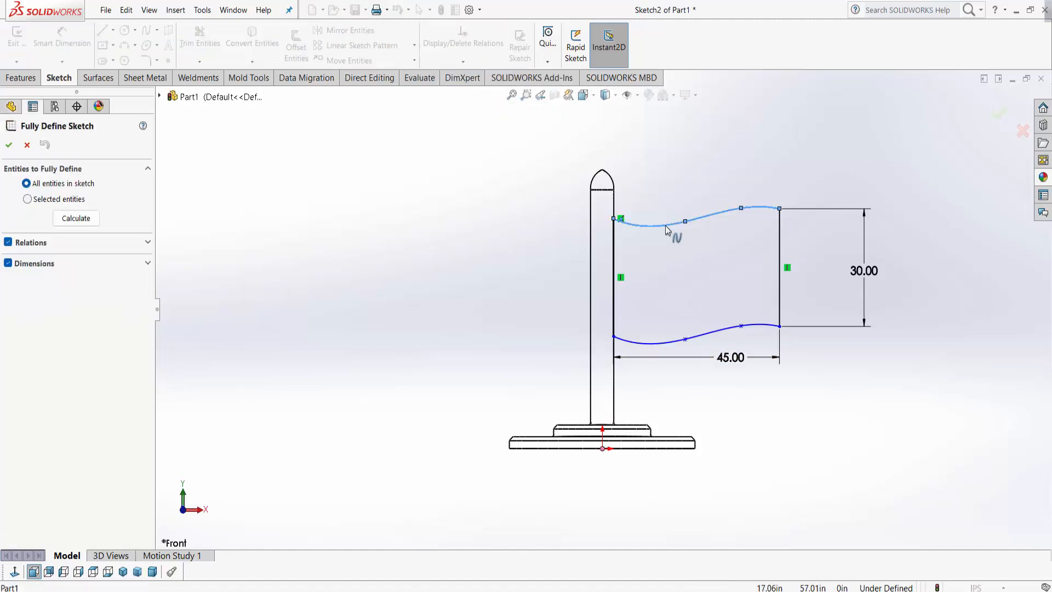
click(683, 341)
click(1001, 114)
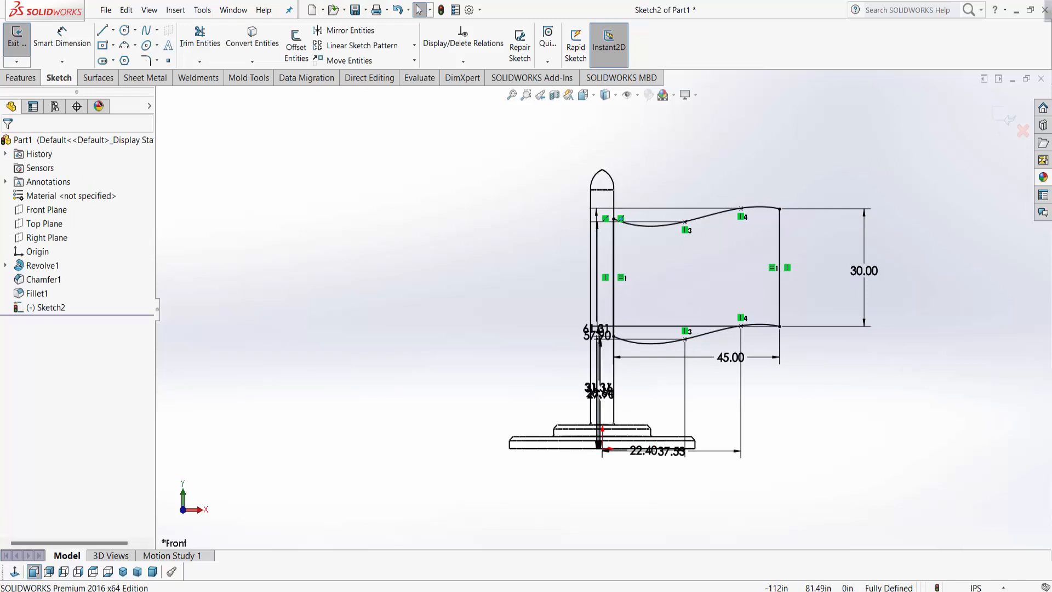
Step: Extrude the flag sketch as a blind boss 0.5 in deep from the sketch plane
click(20, 78)
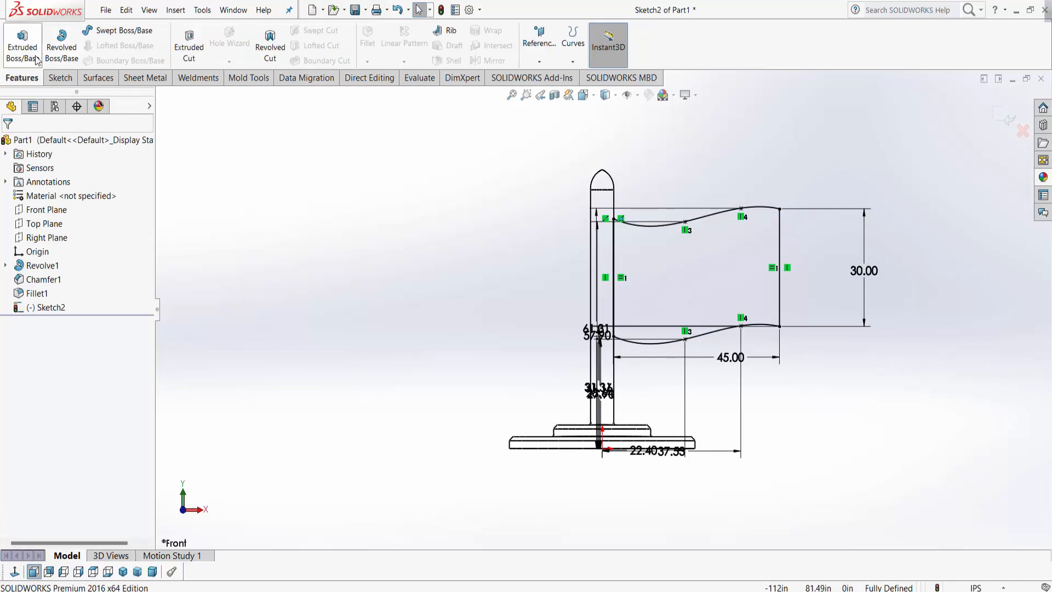
click(22, 46)
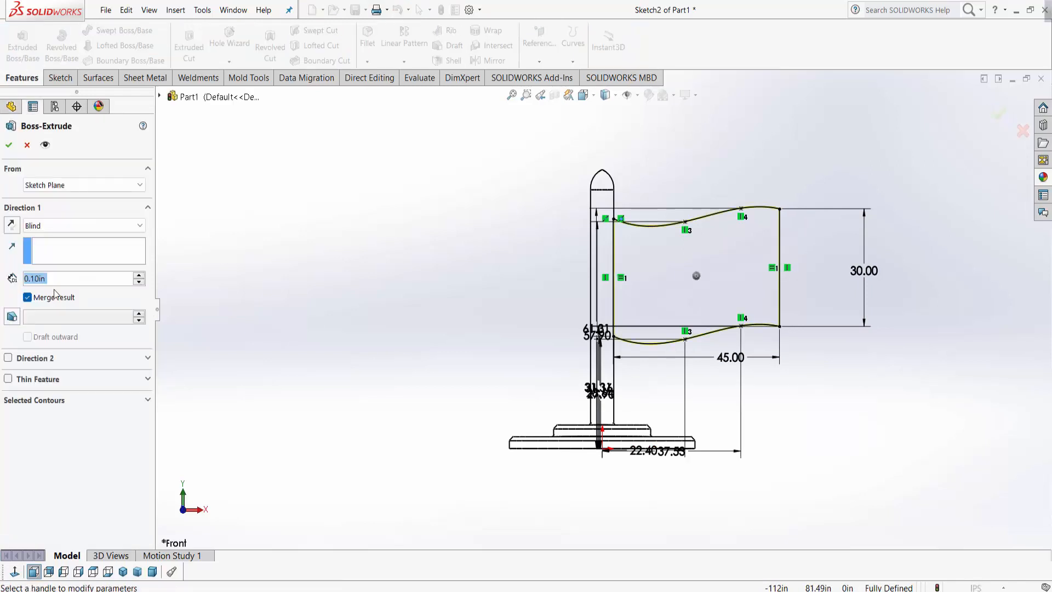
text(.5)
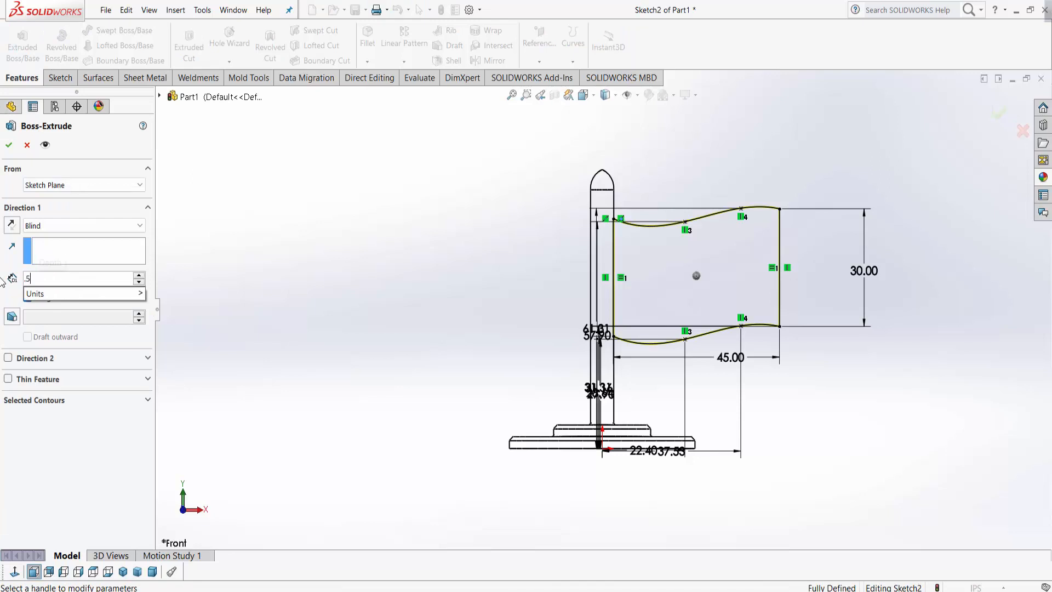
key(Return)
click(9, 145)
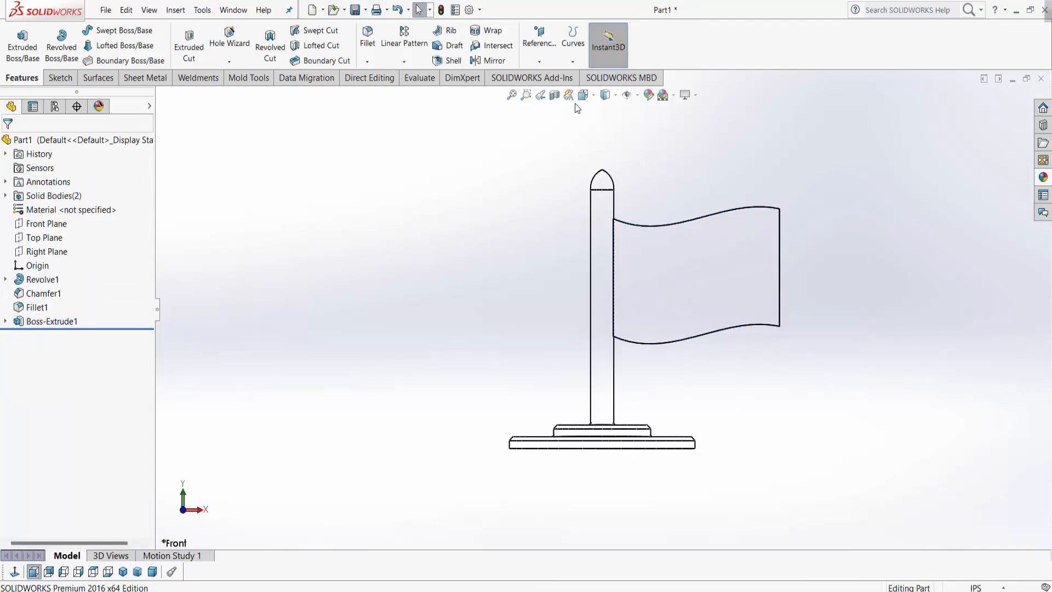
Step: Show the finished flag and pole model shaded with edges
click(593, 95)
click(612, 96)
click(608, 112)
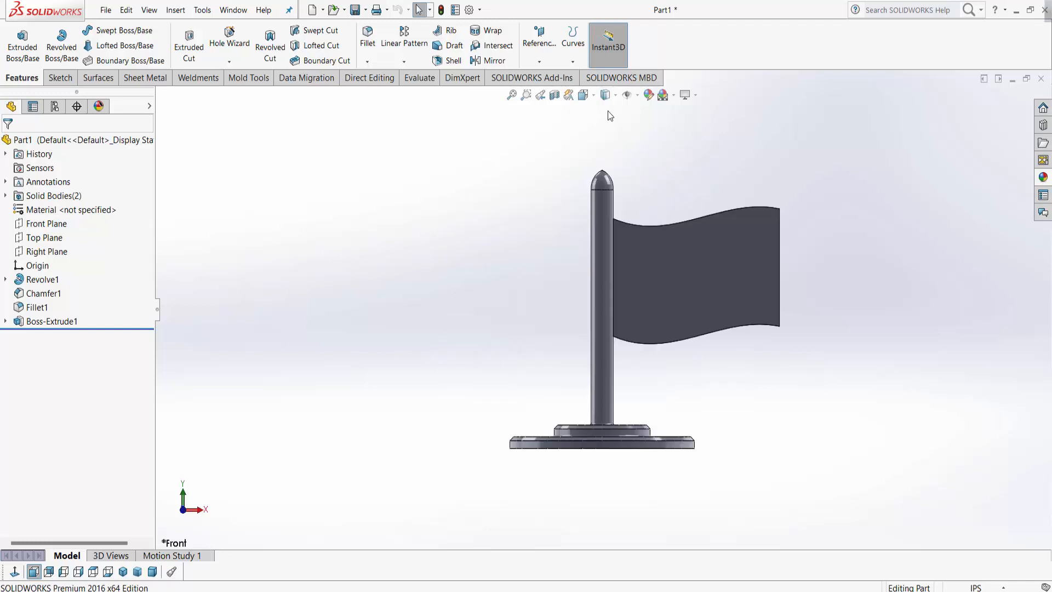
middle_drag(767, 438, 739, 457)
key(ctrl+1)
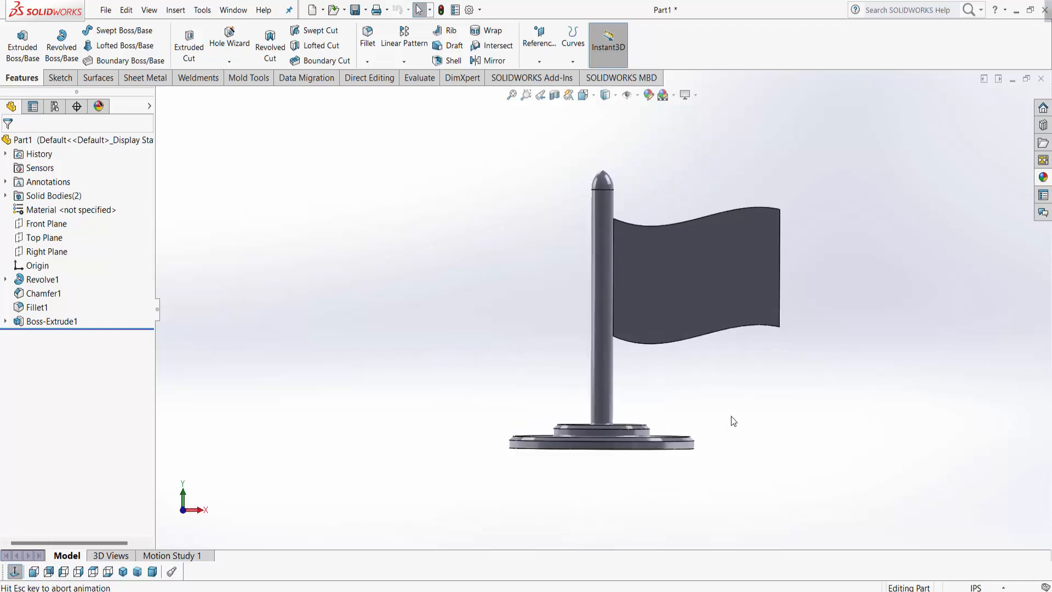
mouse_move(780, 397)
middle_down()
mouse_move(780, 433)
mouse_move(762, 405)
middle_up()
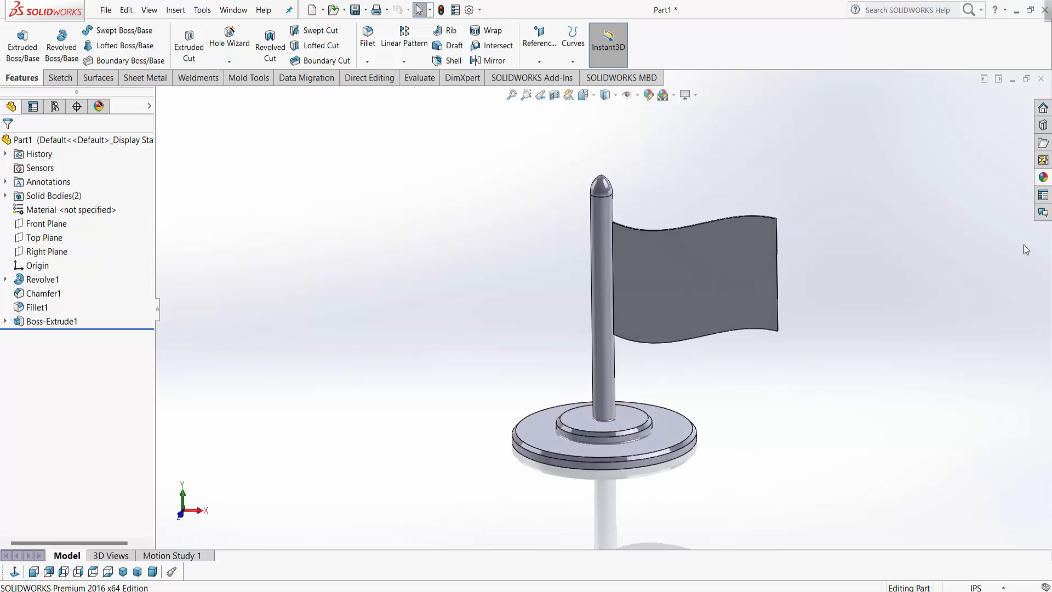
Step: Apply the black high gloss plastic appearance to the face of the pole's pointed tip
click(1043, 177)
double_click(928, 117)
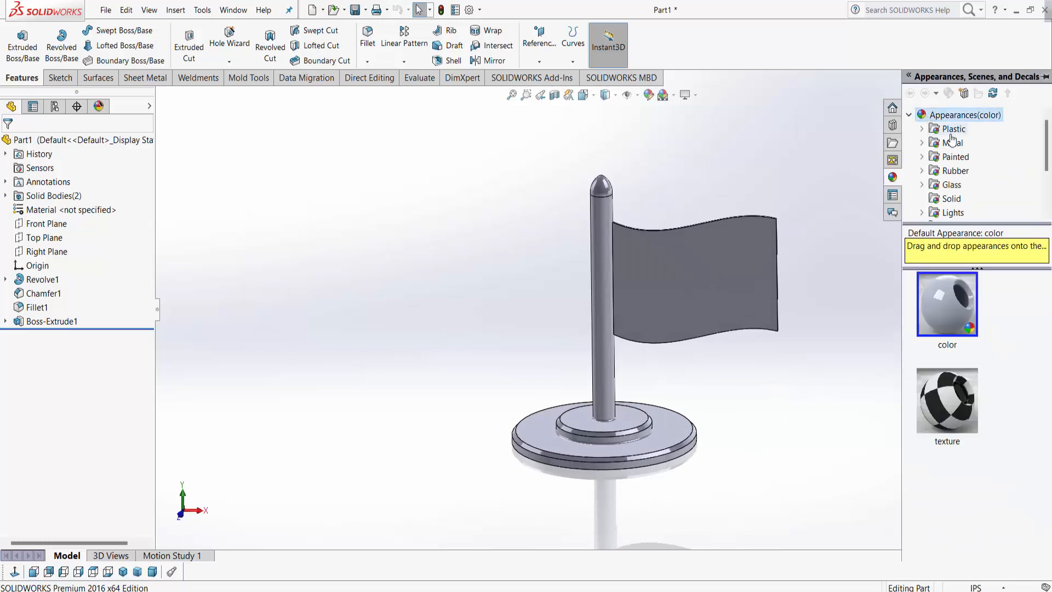
scroll(954, 164, down, 3)
scroll(953, 168, up, 3)
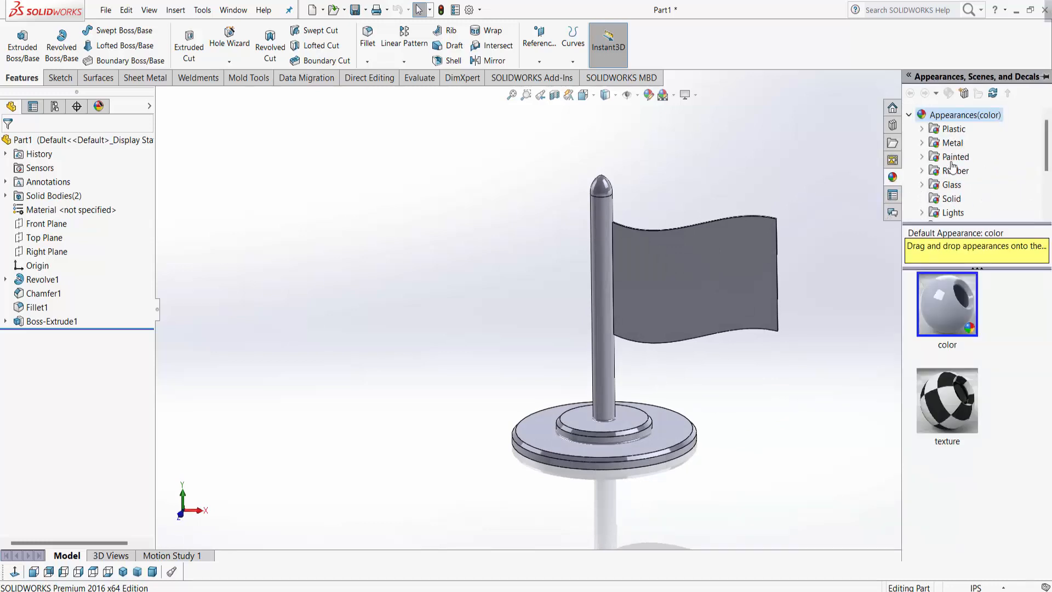
double_click(953, 129)
click(974, 129)
scroll(969, 352, down, 5)
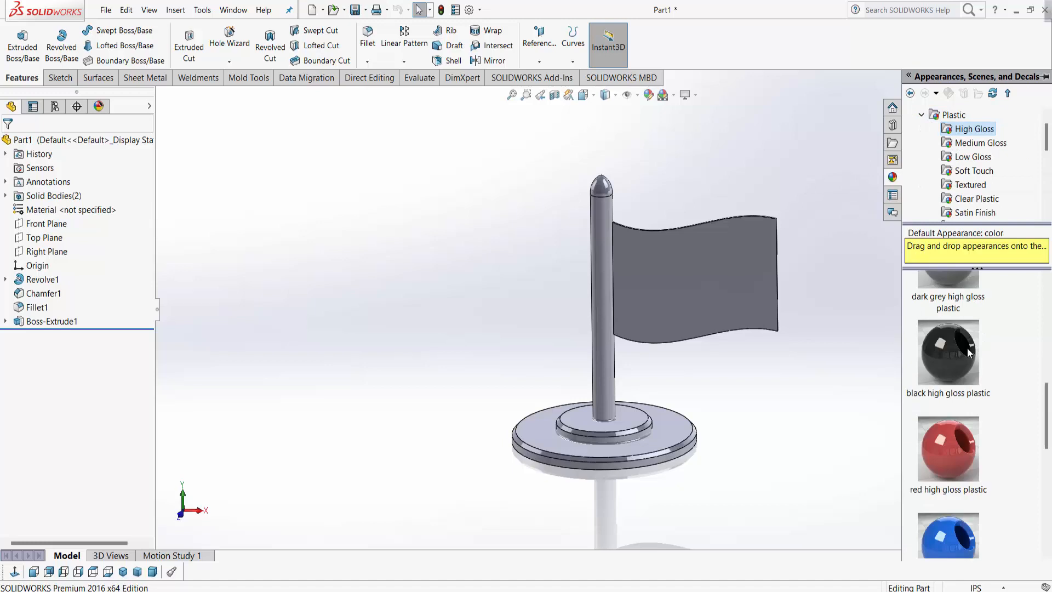
drag(959, 354, 608, 187)
click(570, 186)
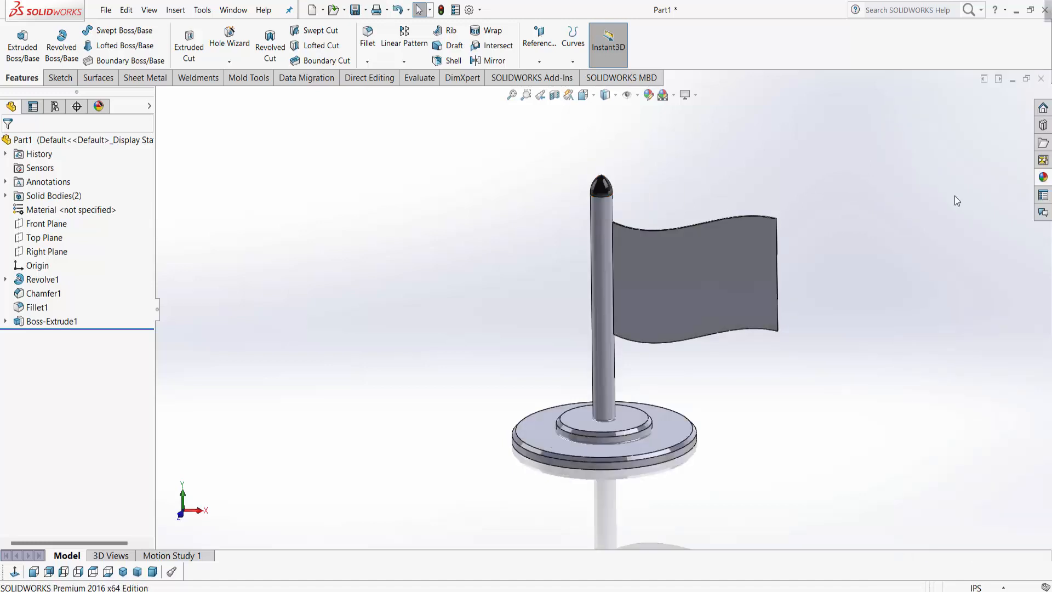
Step: Apply the yellow high gloss plastic appearance to the chamfer faces of the lower and upper base discs
click(1044, 181)
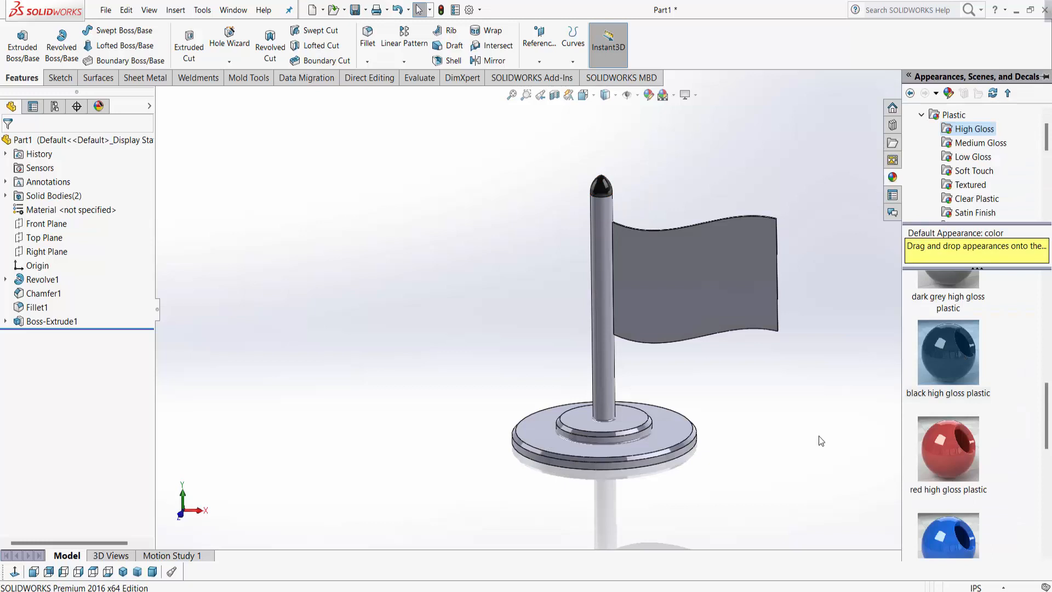
scroll(991, 362, down, 3)
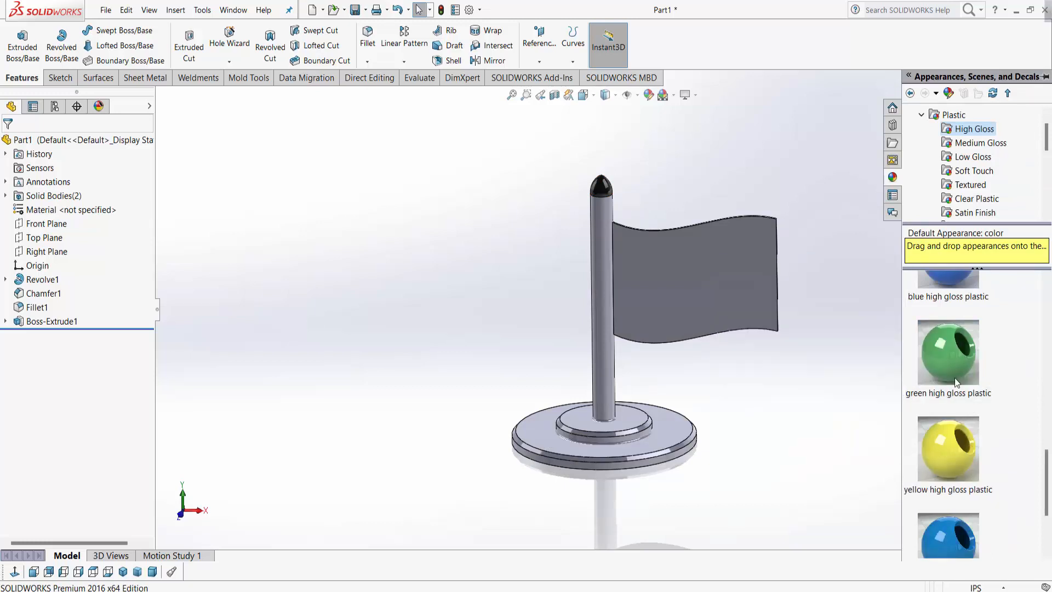
drag(952, 453, 647, 456)
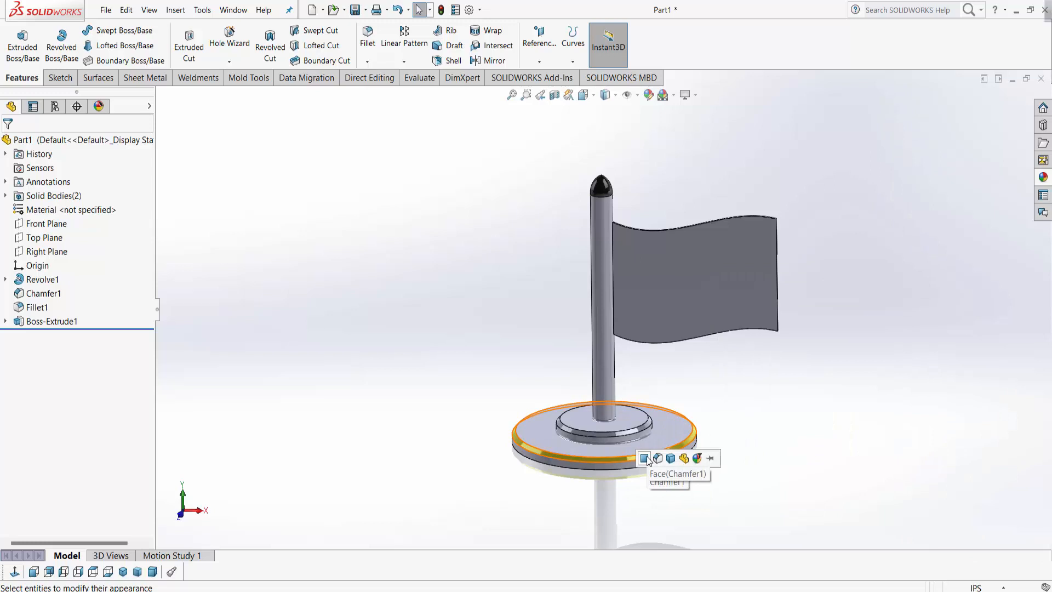
click(646, 456)
click(1044, 177)
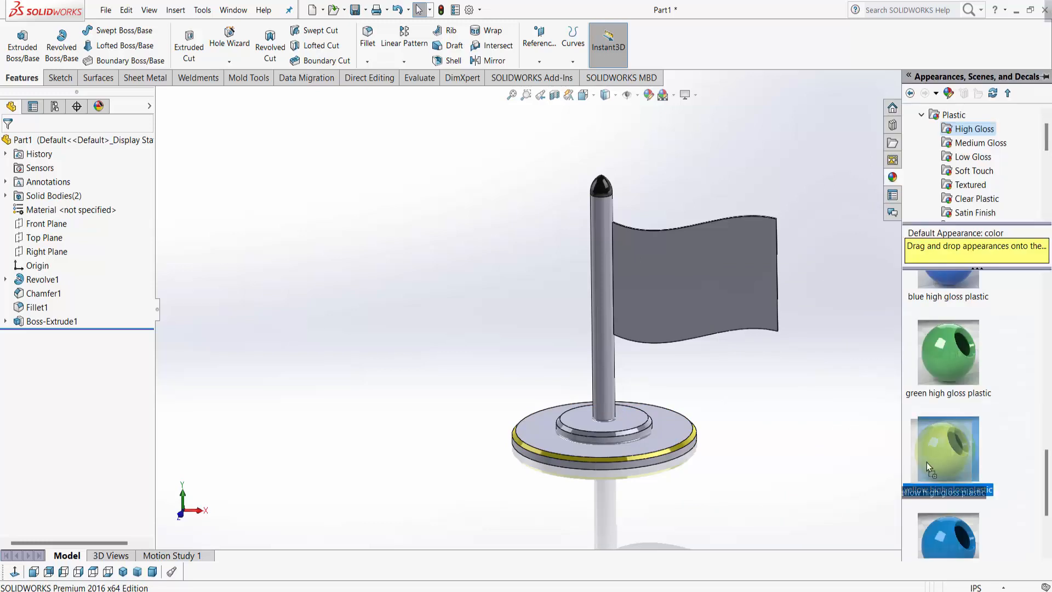
drag(952, 455, 627, 433)
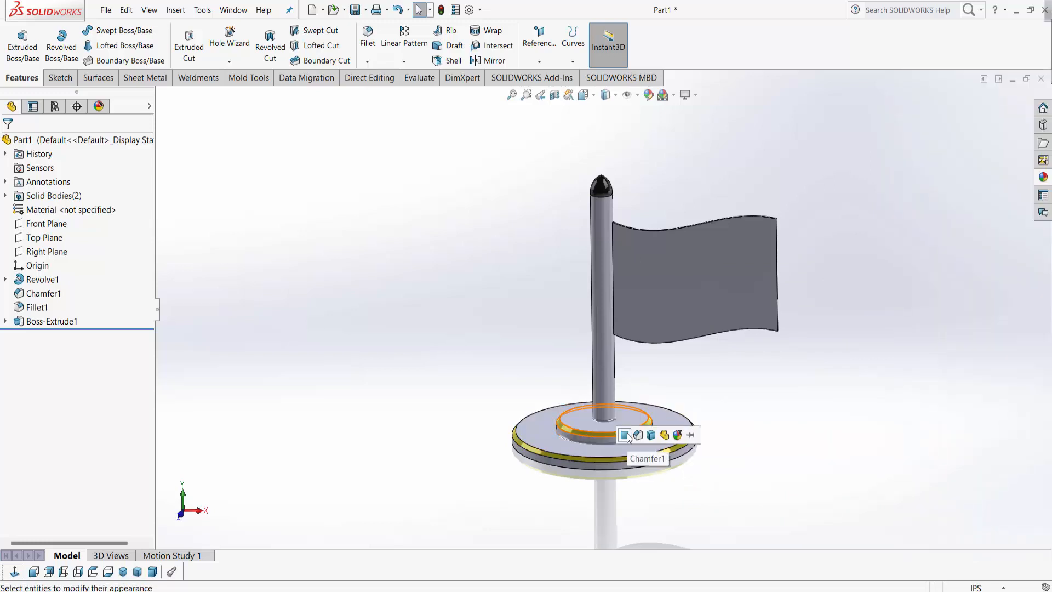
click(628, 433)
Step: Apply the yellow high gloss plastic appearance to the fillet faces at the foot of the pole and of the upper base disc
click(1044, 180)
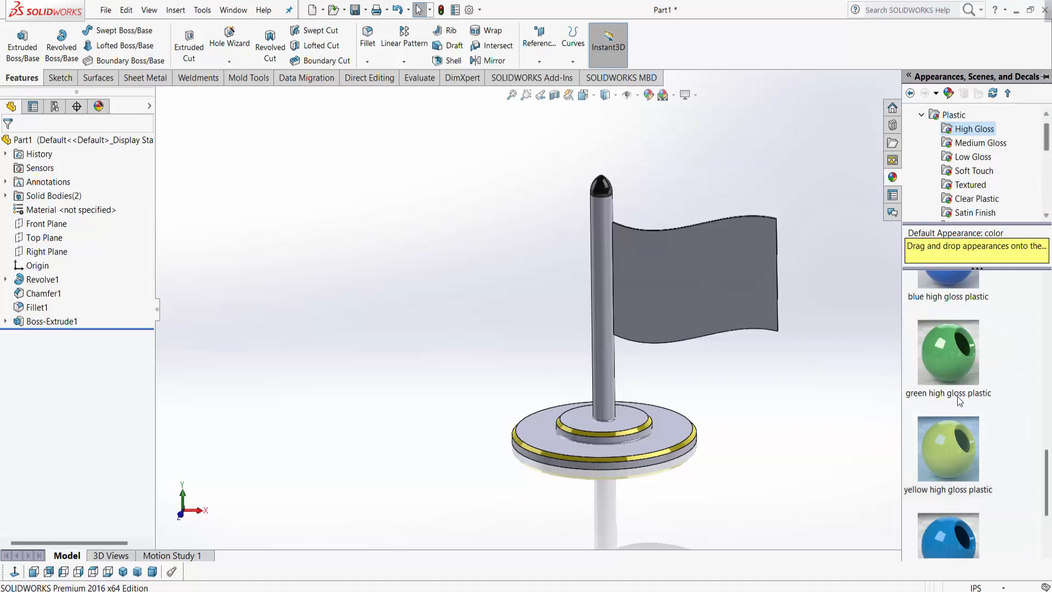
drag(951, 454, 606, 422)
click(1046, 175)
drag(944, 450, 636, 441)
click(633, 441)
Step: Apply the green high gloss plastic appearance to the outer rim face of the lower base disc
click(1044, 179)
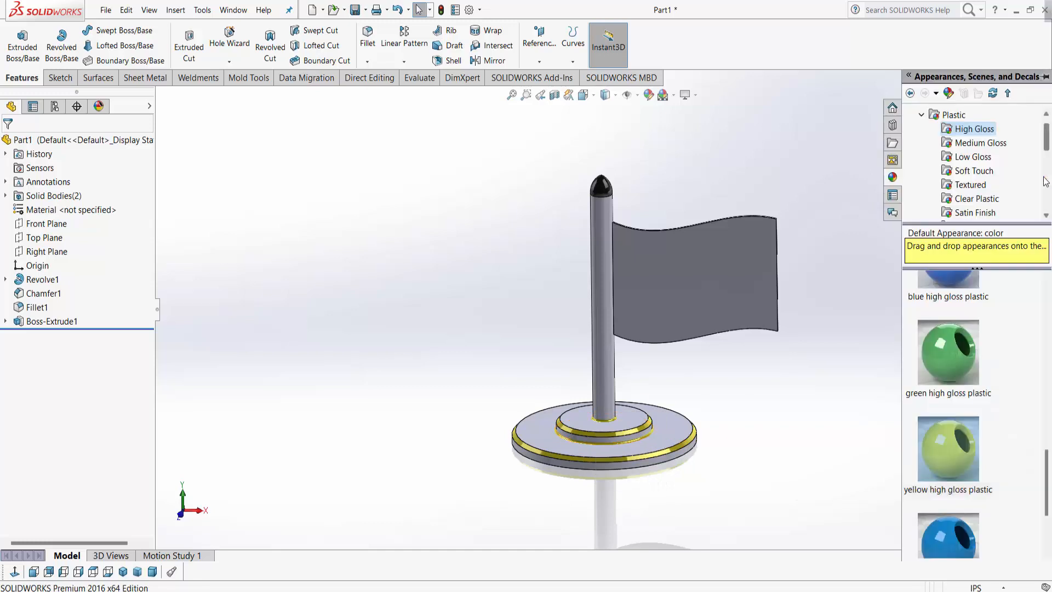
scroll(952, 460, up, 10)
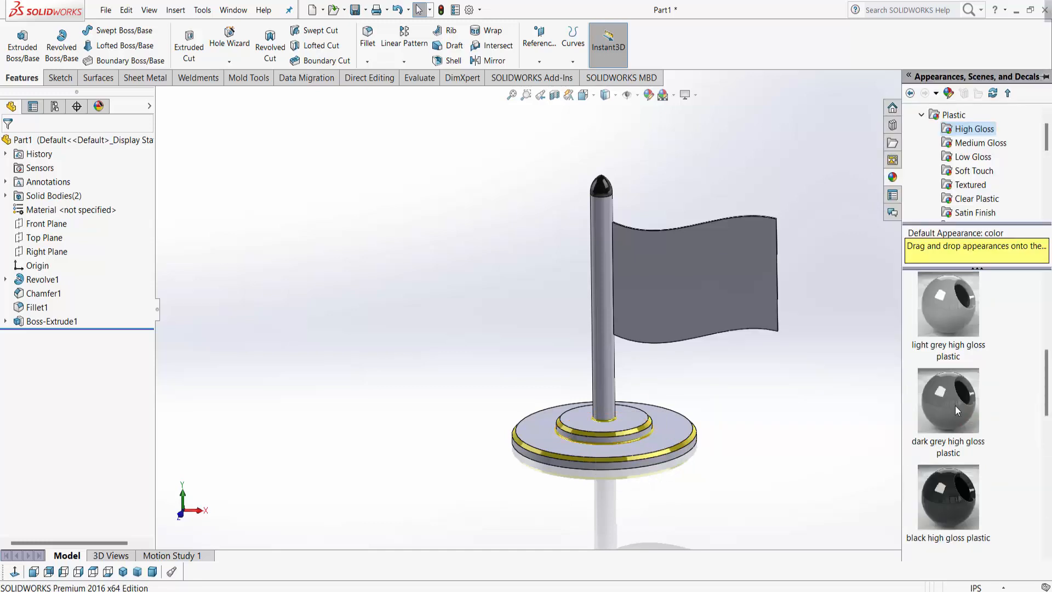
scroll(954, 404, down, 11)
scroll(955, 445, up, 1)
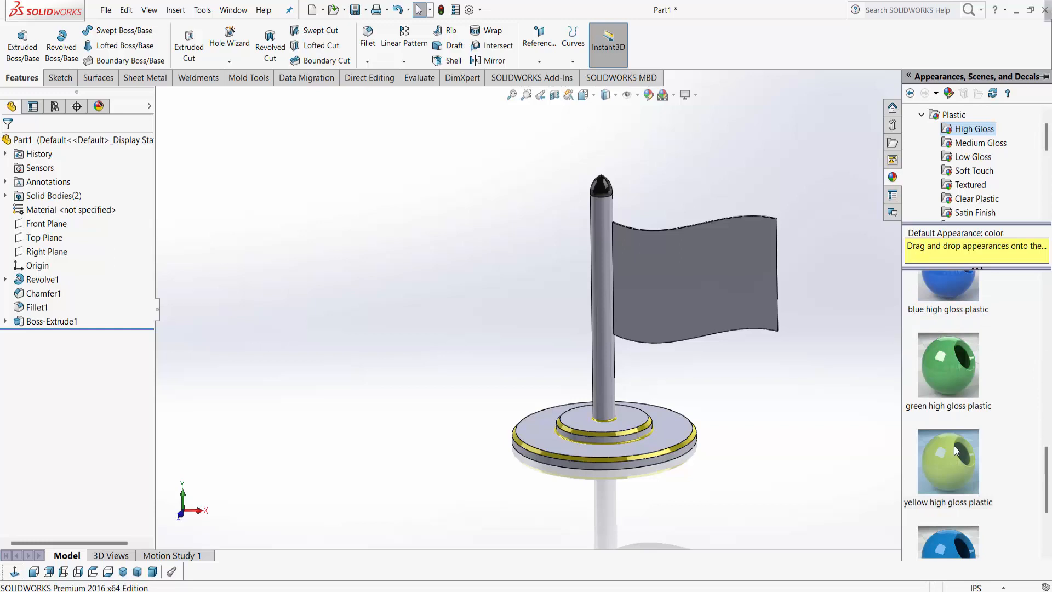
drag(950, 379, 682, 452)
click(682, 453)
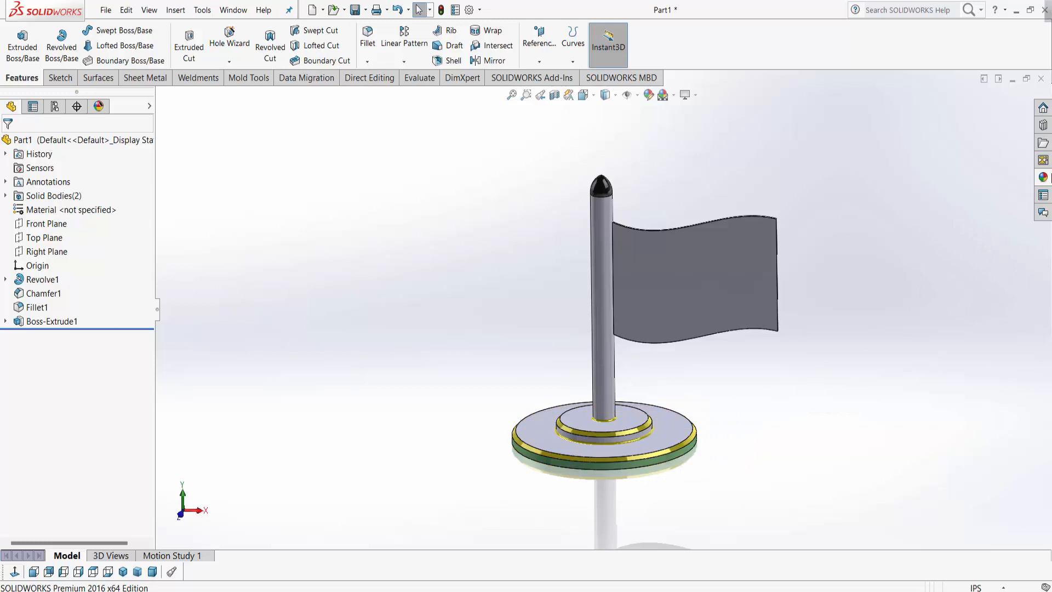
click(1048, 175)
scroll(955, 468, down, 3)
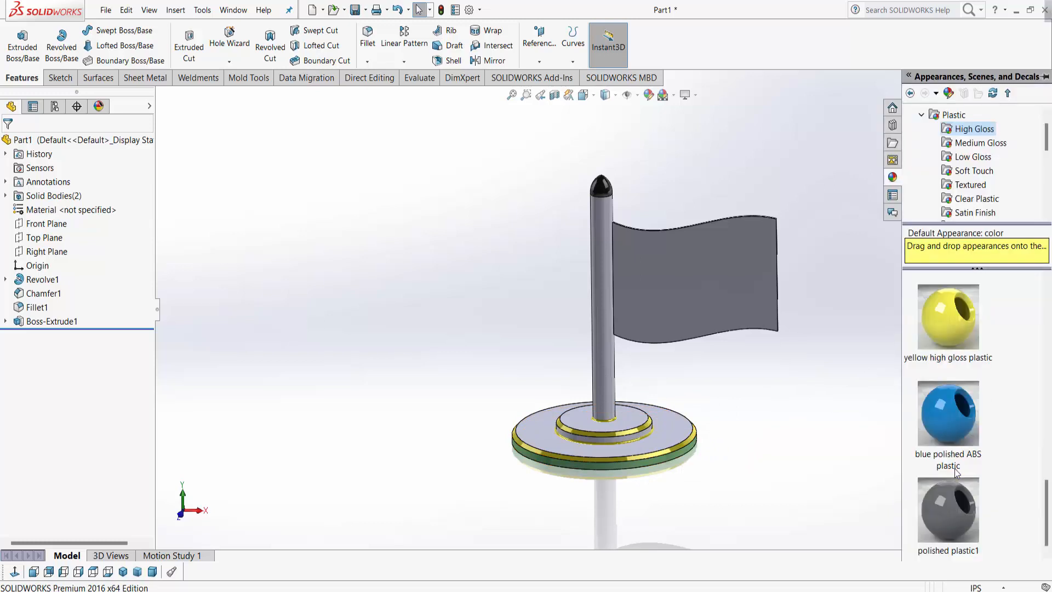
drag(956, 435, 673, 442)
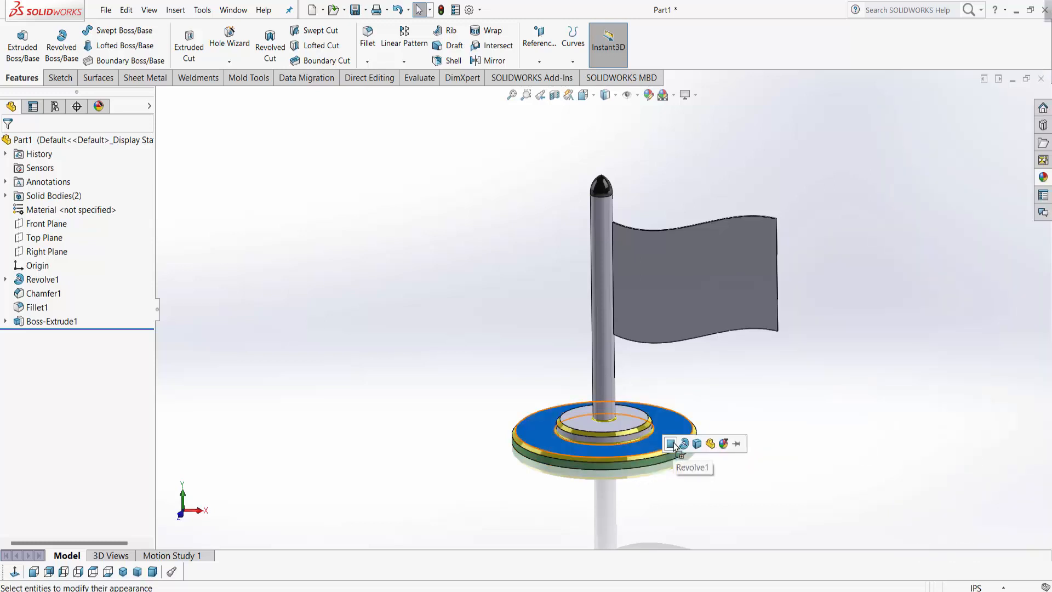
Step: Apply the green high gloss plastic appearance to the top face of the lower base disc
click(1050, 181)
scroll(947, 435, up, 5)
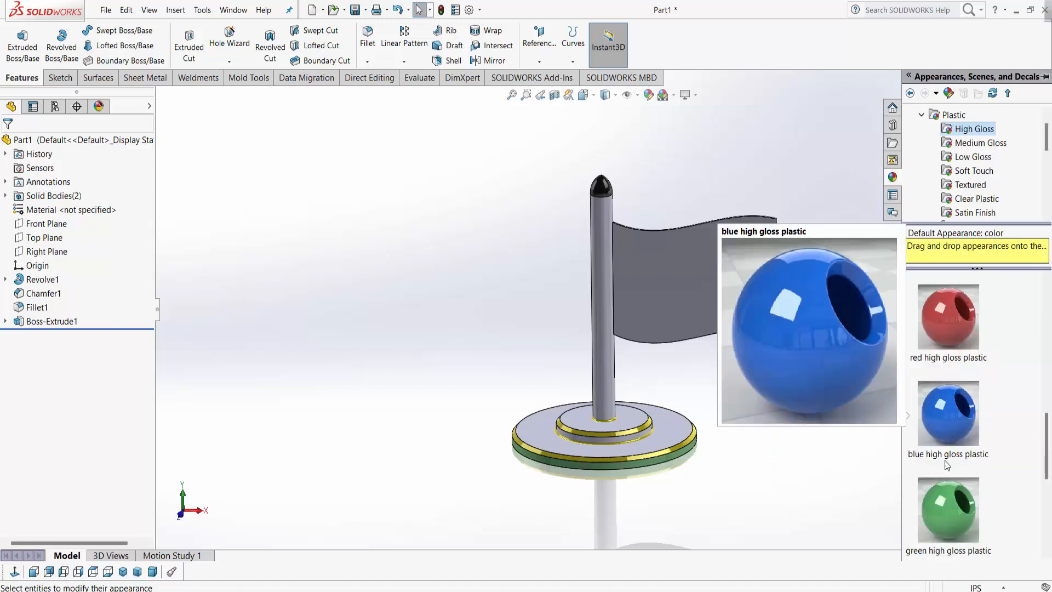
drag(947, 498, 669, 439)
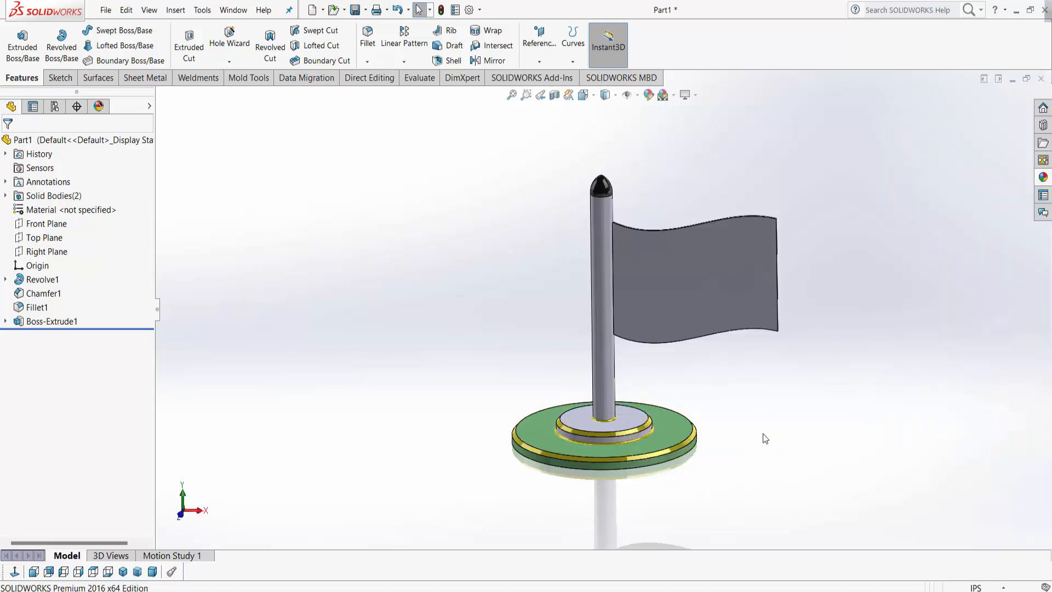
Step: Apply the green high gloss plastic appearance to the top face of the upper base disc
click(1049, 190)
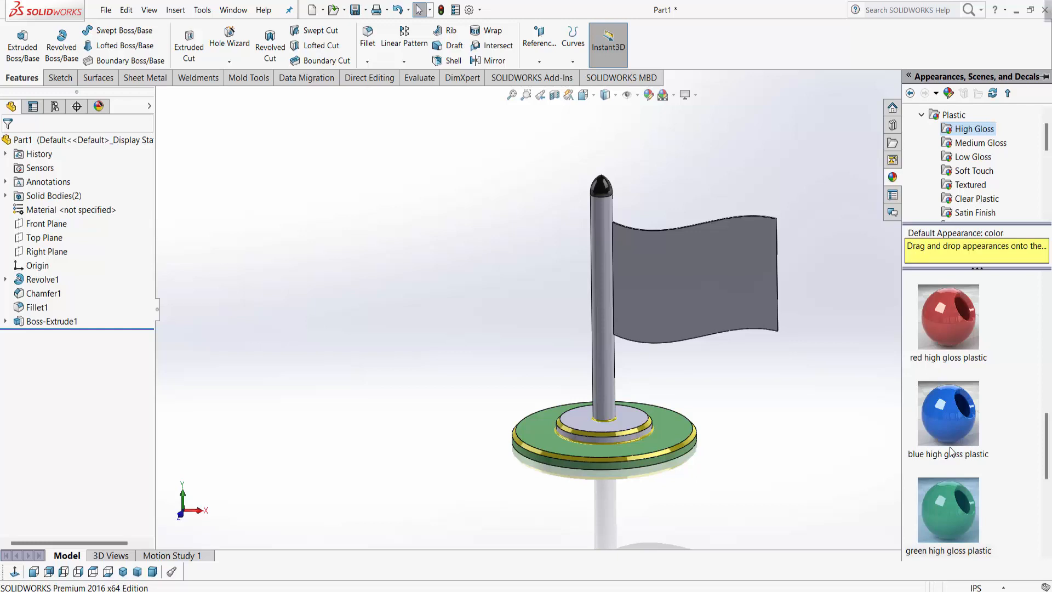
drag(936, 492, 635, 411)
click(633, 409)
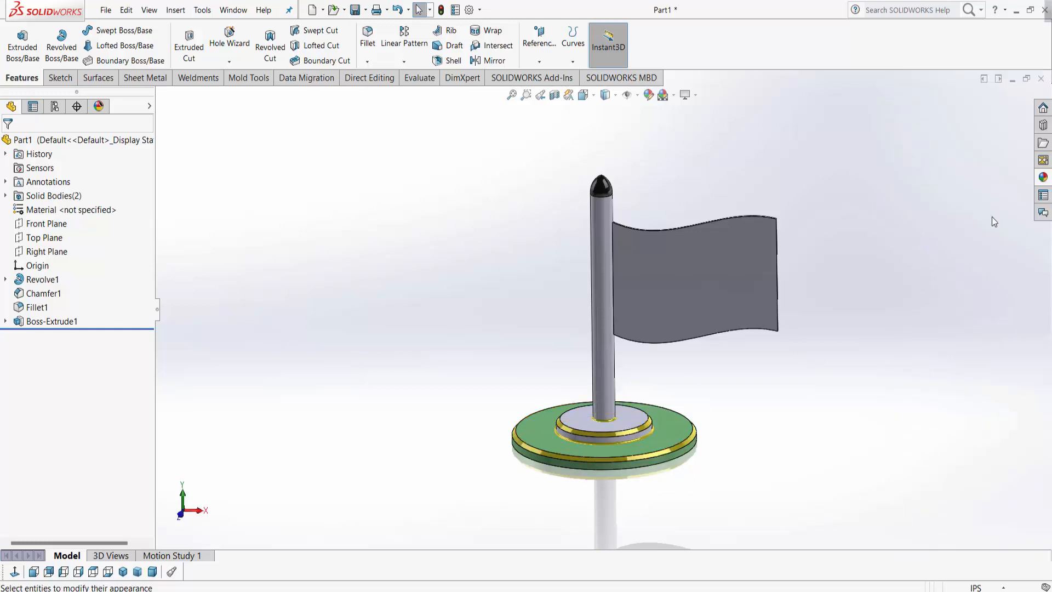
click(1043, 177)
drag(947, 485, 631, 420)
click(693, 419)
Step: Apply the red high gloss plastic appearance to the side face of the upper base disc
click(1043, 177)
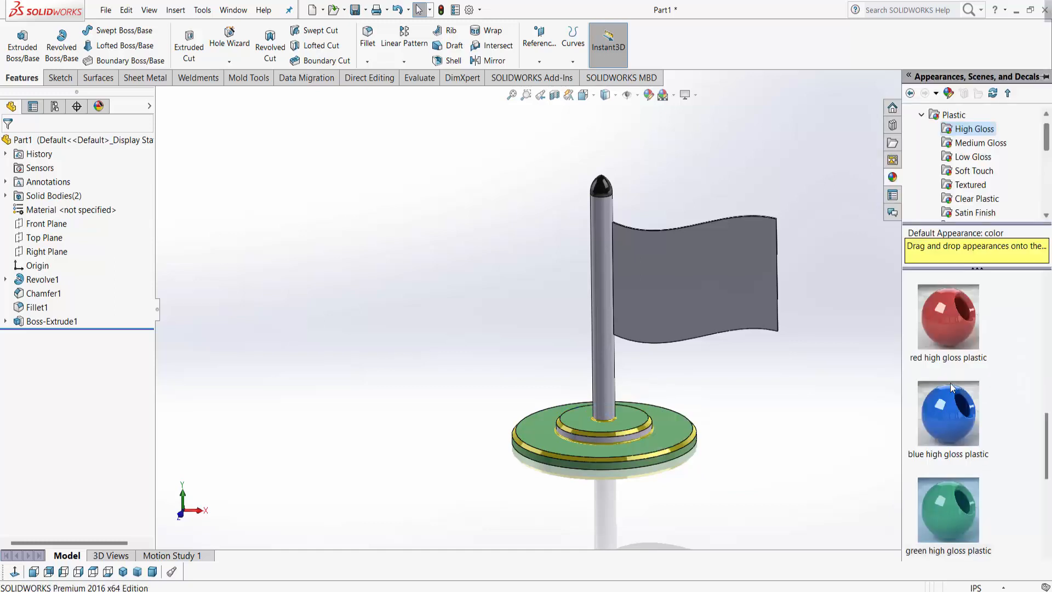
scroll(630, 493, down, 3)
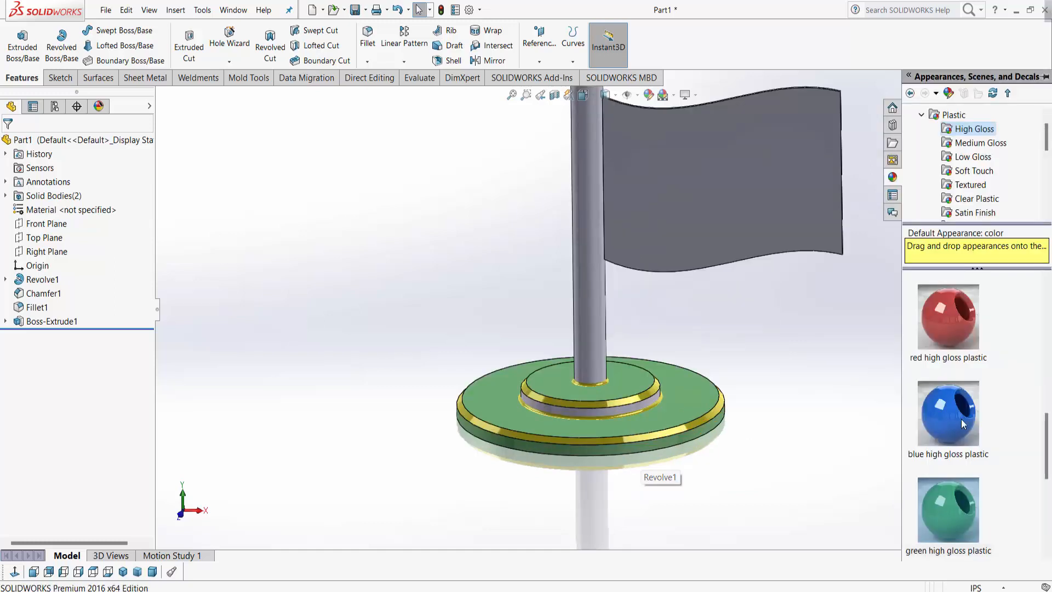
drag(942, 318, 613, 411)
click(609, 411)
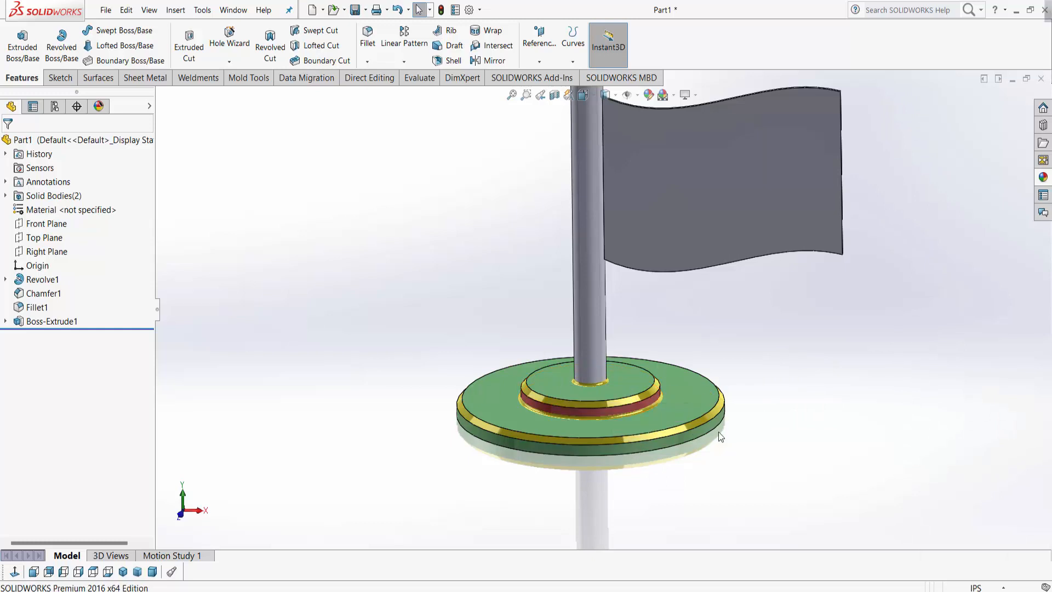
Step: Apply the black high gloss plastic appearance to the underside face of the base
middle_drag(608, 411, 679, 323)
click(1043, 177)
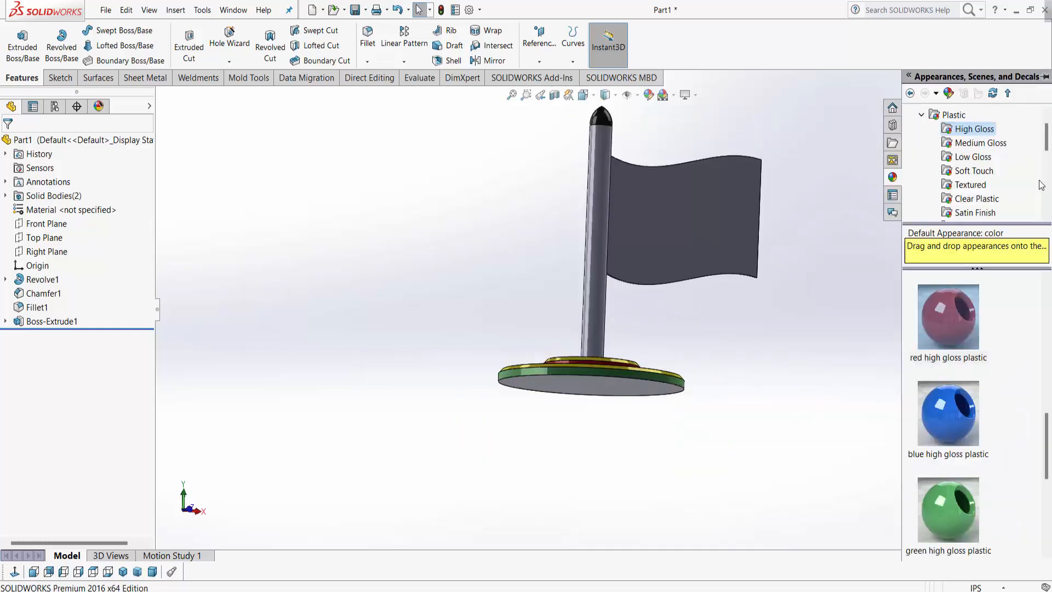
scroll(939, 421, up, 4)
scroll(953, 400, down, 5)
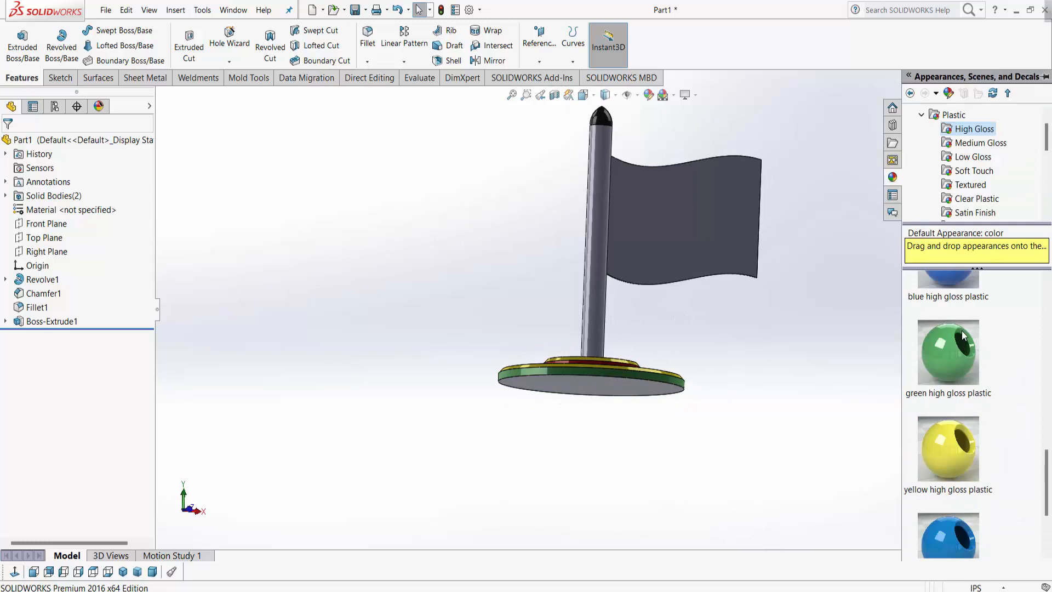
scroll(944, 376, up, 1)
scroll(956, 417, up, 1)
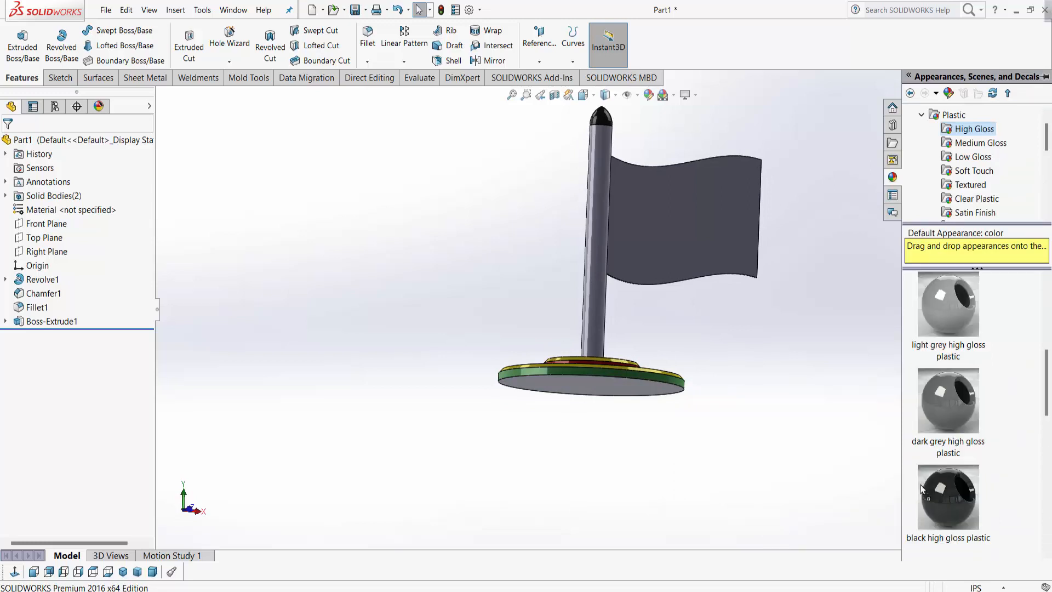
drag(922, 490, 618, 389)
click(619, 391)
Step: Apply the white high gloss plastic appearance to the cylindrical face of the pole
middle_drag(733, 289, 679, 323)
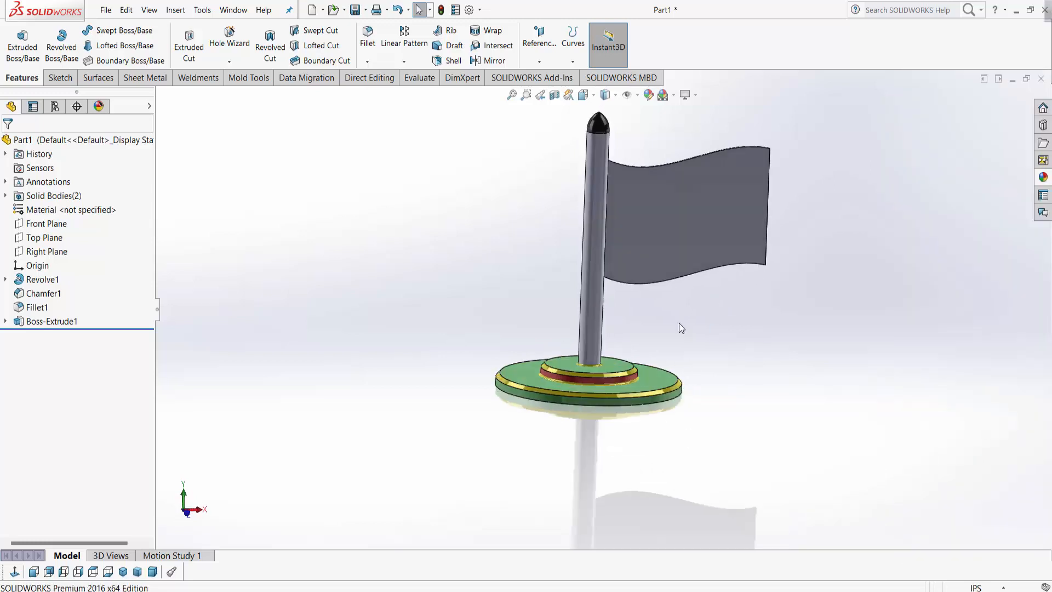
scroll(679, 323, up, 2)
scroll(639, 218, down, 3)
click(1044, 178)
scroll(954, 317, up, 1)
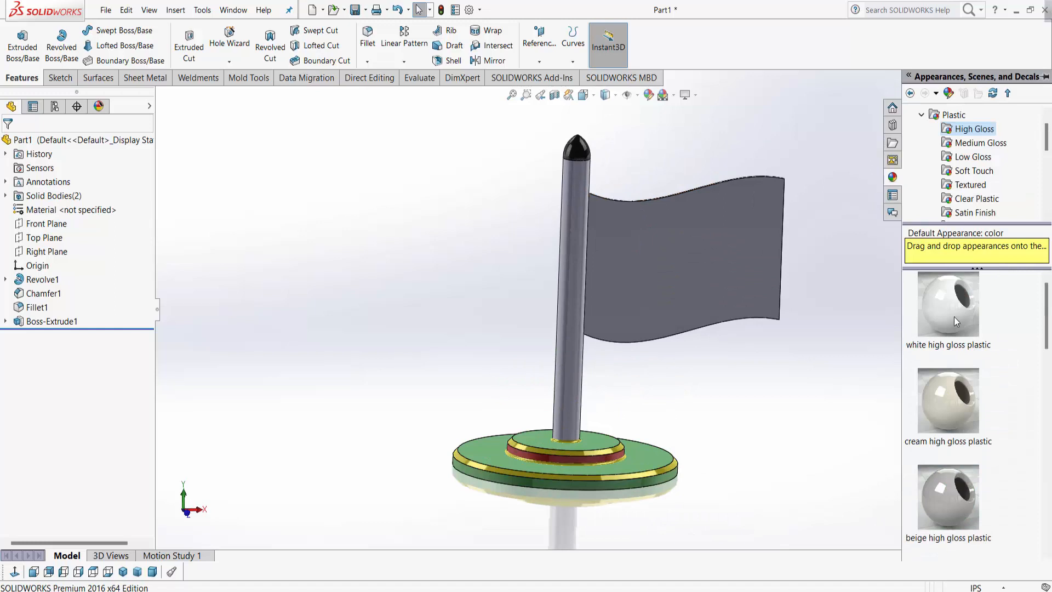
drag(955, 317, 580, 357)
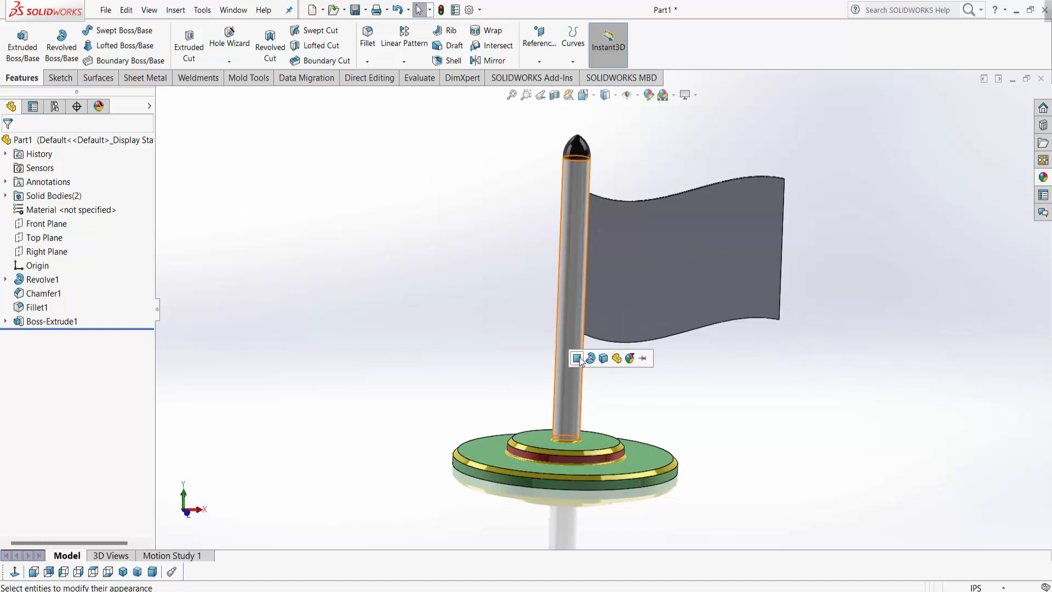
click(581, 358)
Step: Start a decal from the Designed with SolidWorks decal and replace its image with the Flag_of_Brazil.svg picture from the Desktop
click(34, 572)
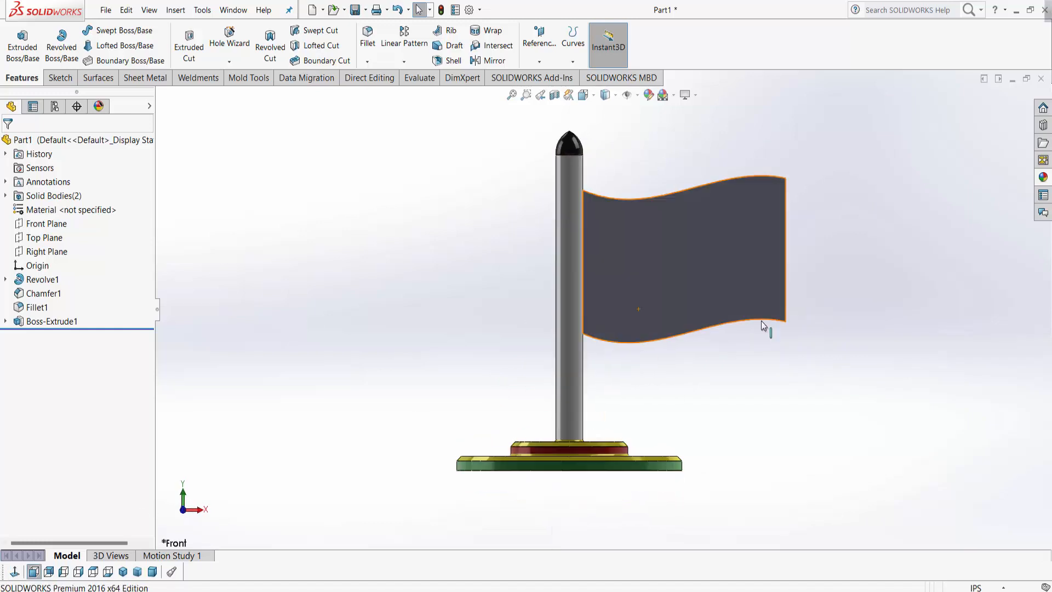
middle_drag(755, 199, 751, 220)
scroll(751, 220, up, 1)
click(1043, 178)
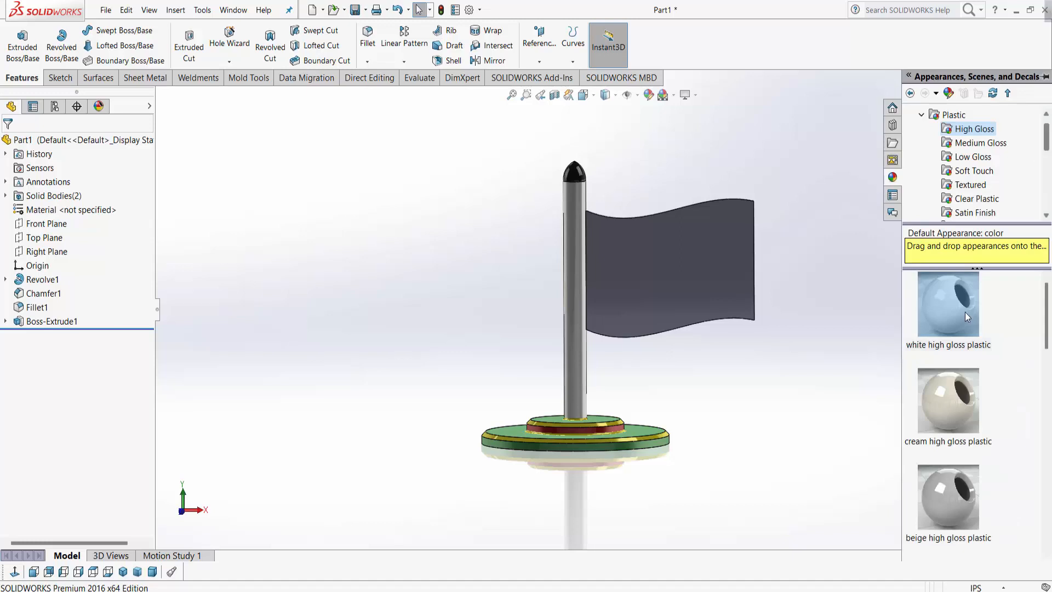
scroll(965, 171, down, 5)
click(959, 213)
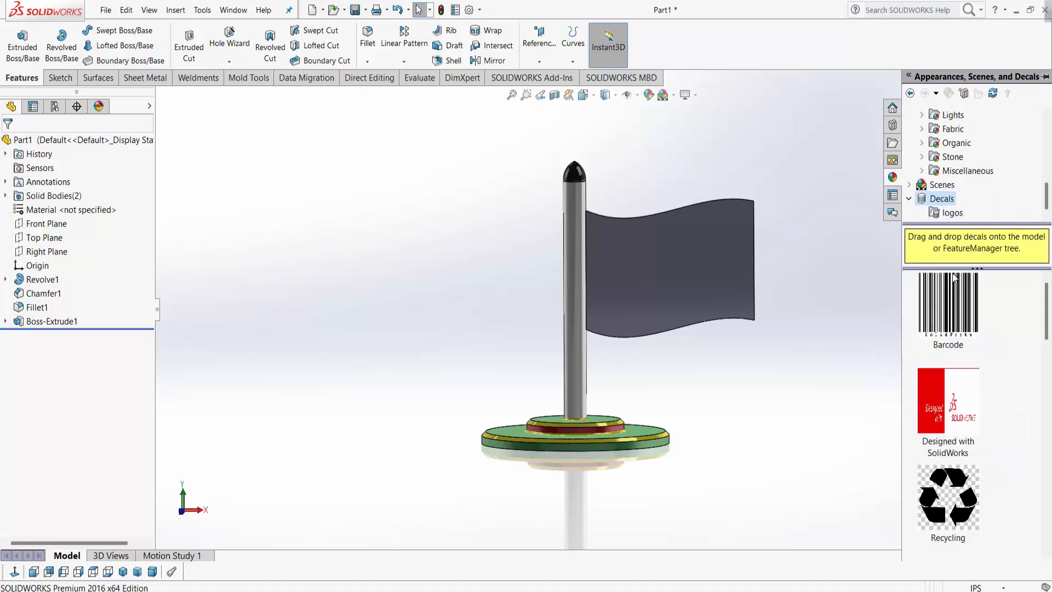
drag(938, 412, 584, 377)
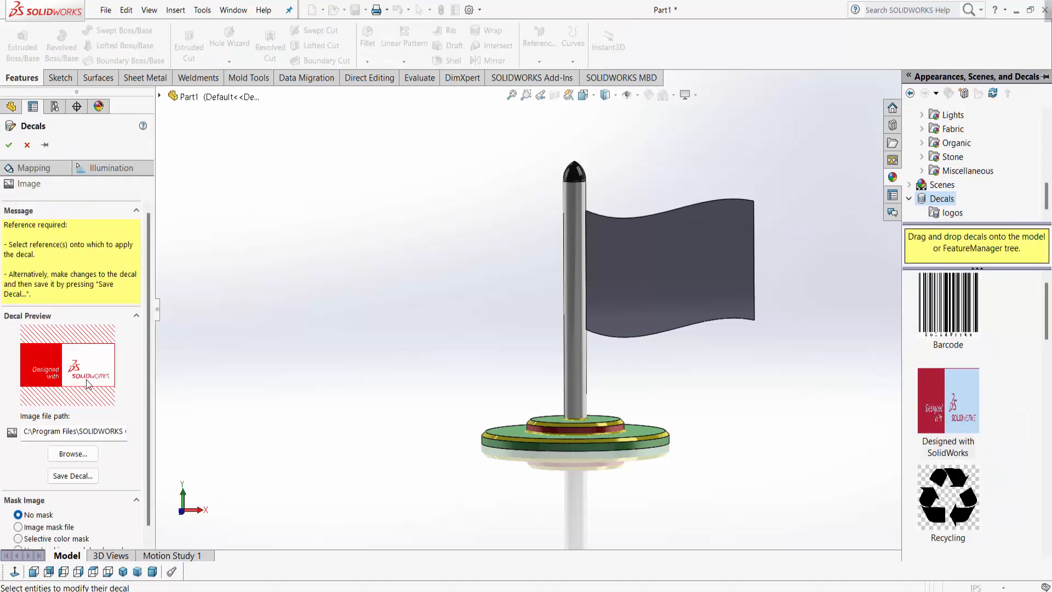
click(73, 454)
click(369, 223)
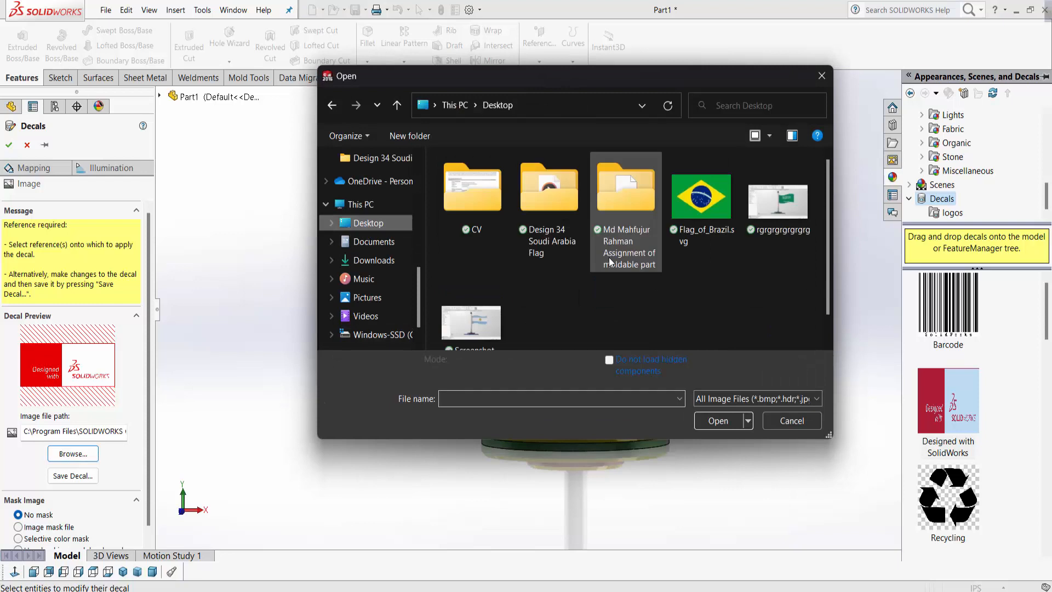
click(702, 200)
click(716, 427)
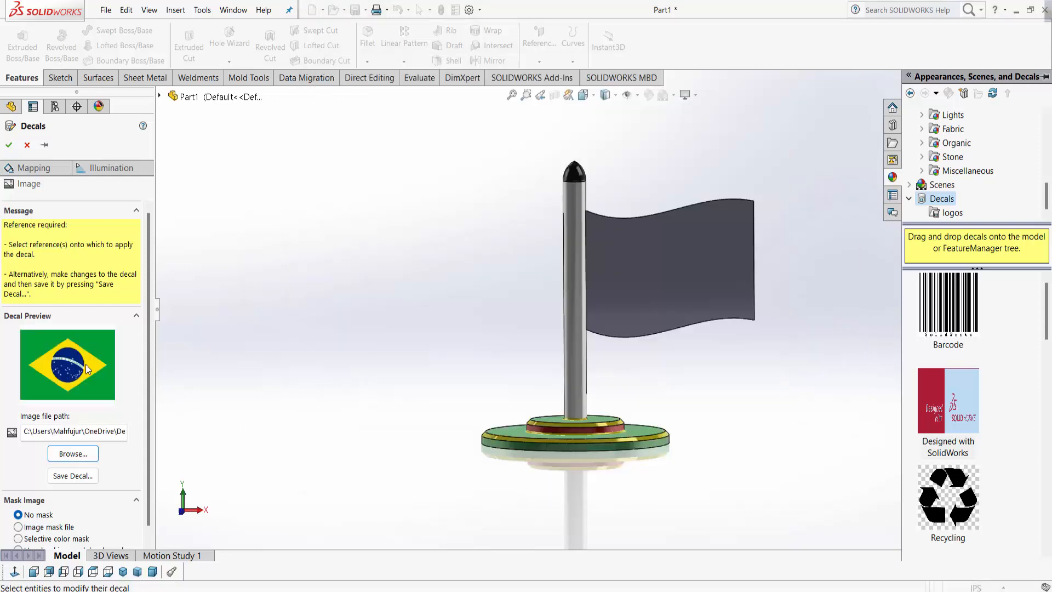
Step: Place the Brazil flag decal on the flag's front face and stretch it towards the face's side and lower edges
click(737, 317)
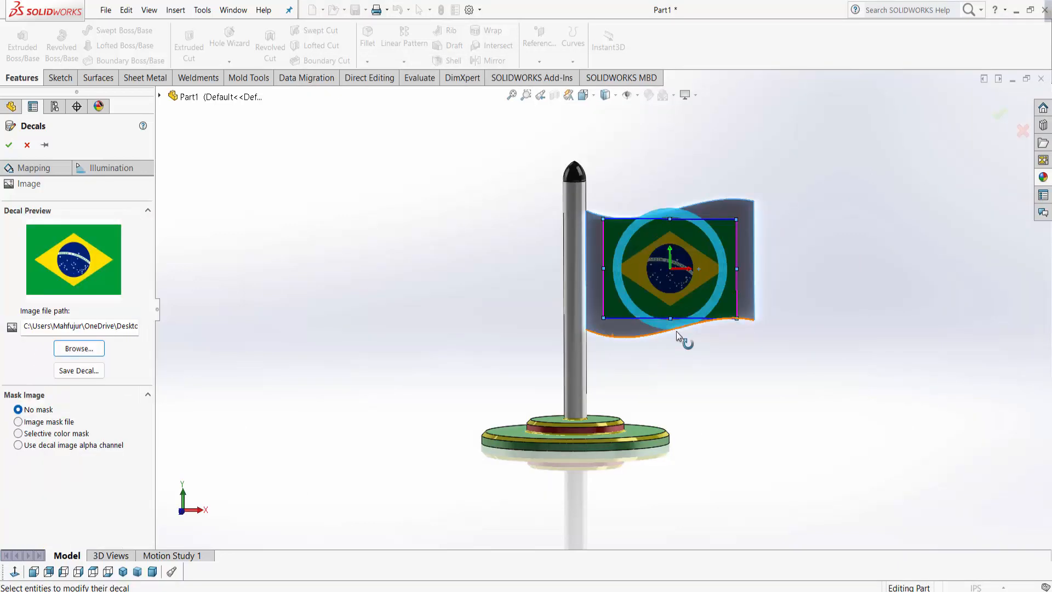
scroll(712, 290, down, 1)
drag(744, 272, 764, 272)
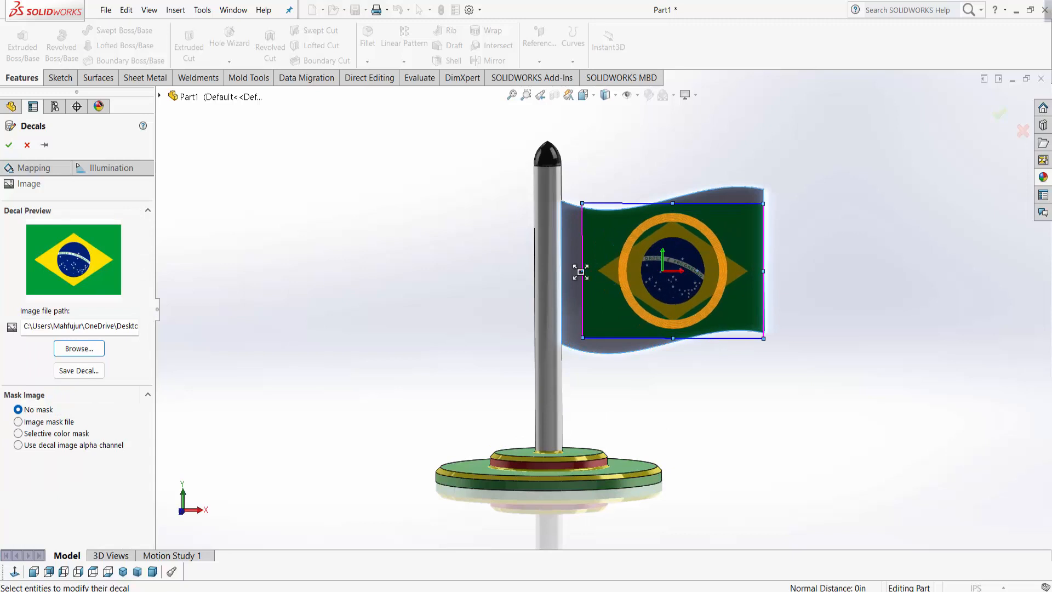
drag(582, 271, 564, 272)
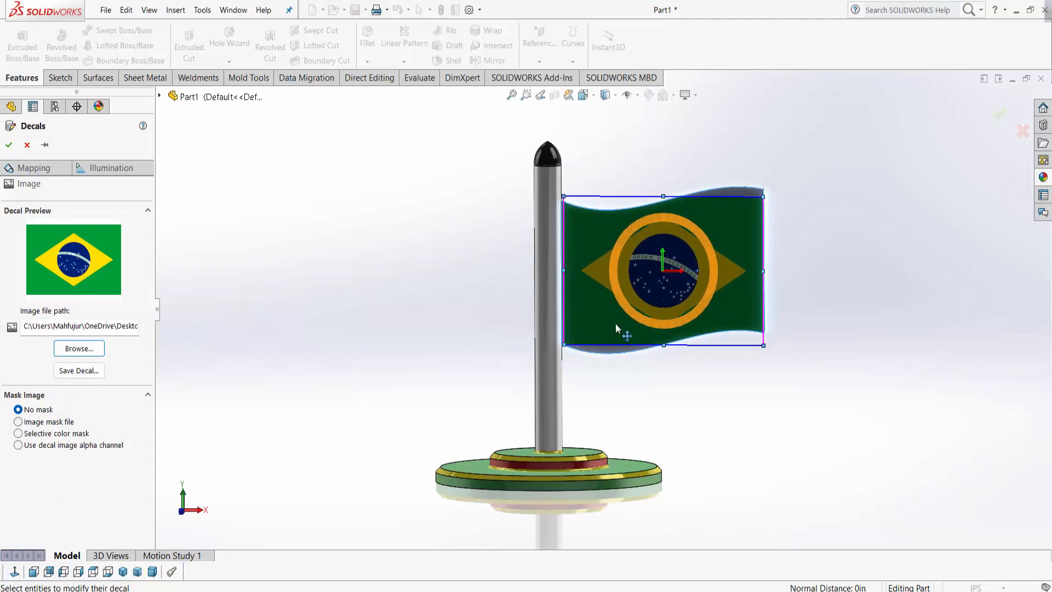
drag(663, 346, 664, 353)
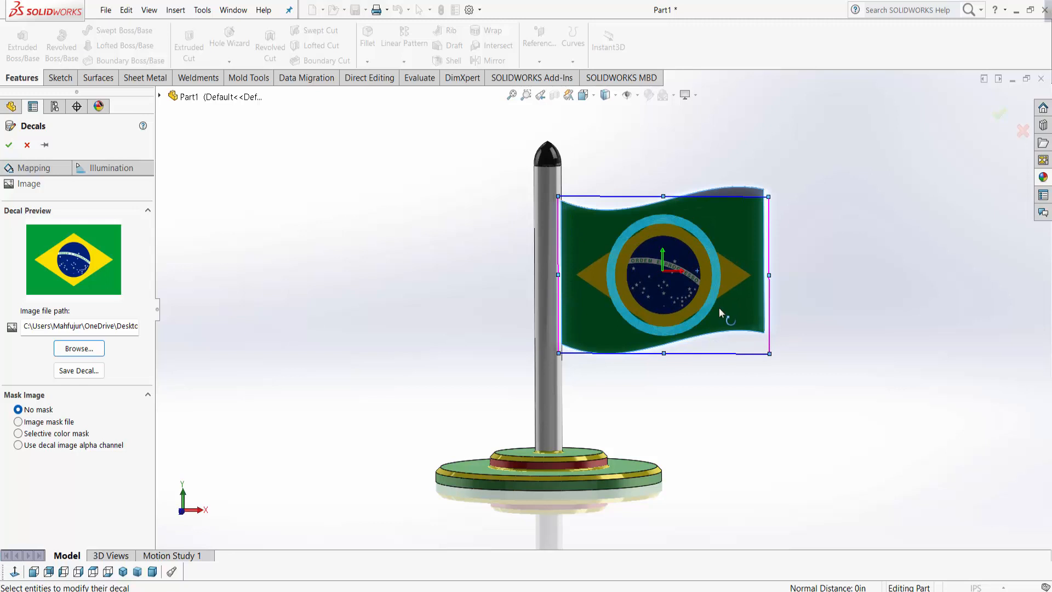
Step: Enlarge the front decal until it covers the whole flag face, level its rotation, and accept it
drag(744, 203, 776, 187)
drag(714, 261, 676, 271)
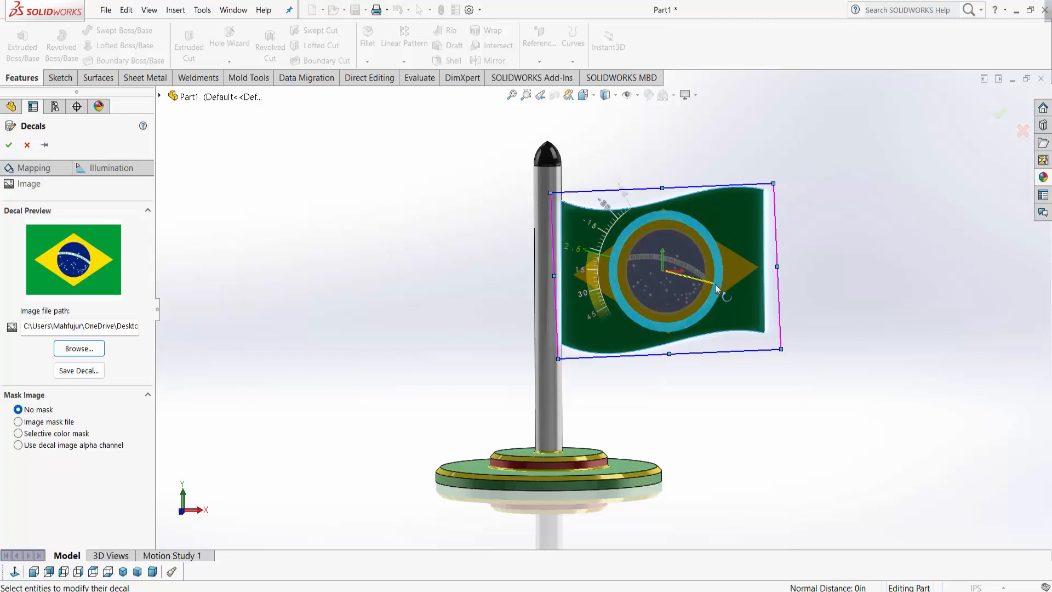
mouse_move(715, 284)
mouse_down()
mouse_move(720, 273)
mouse_move(719, 287)
mouse_up()
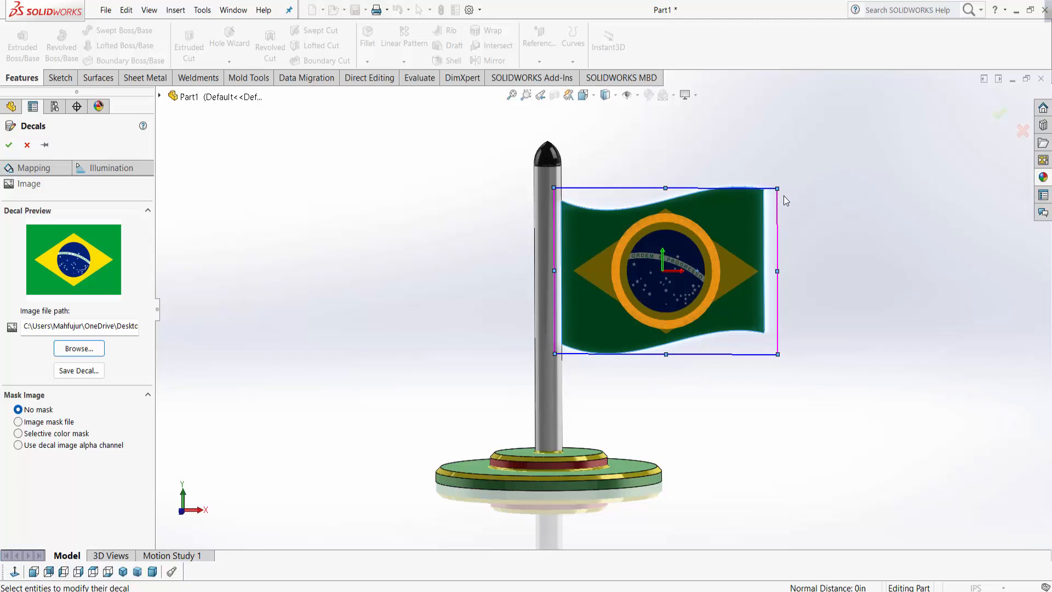
click(1011, 115)
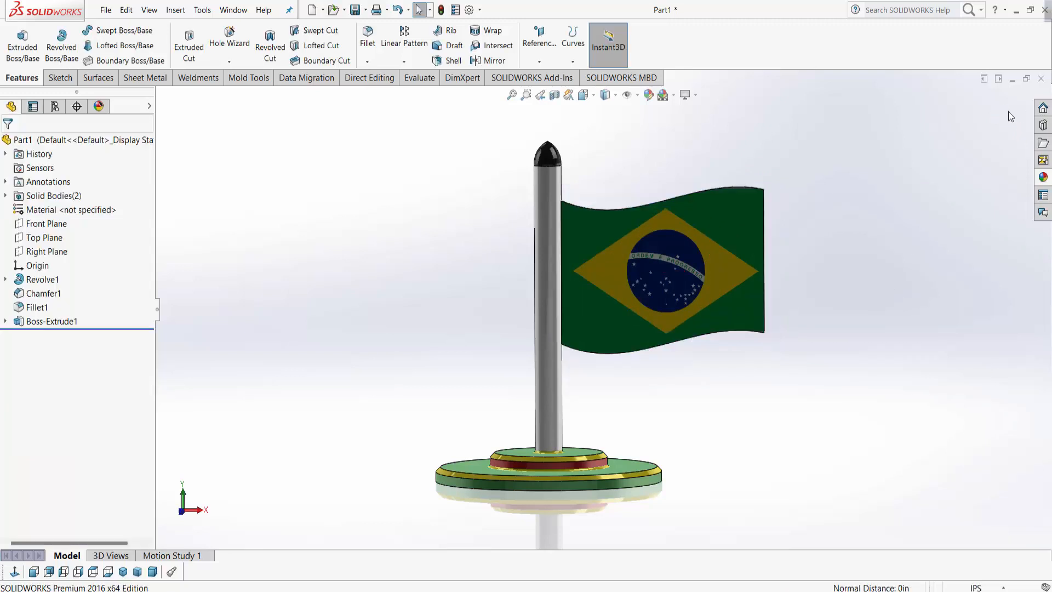
click(745, 210)
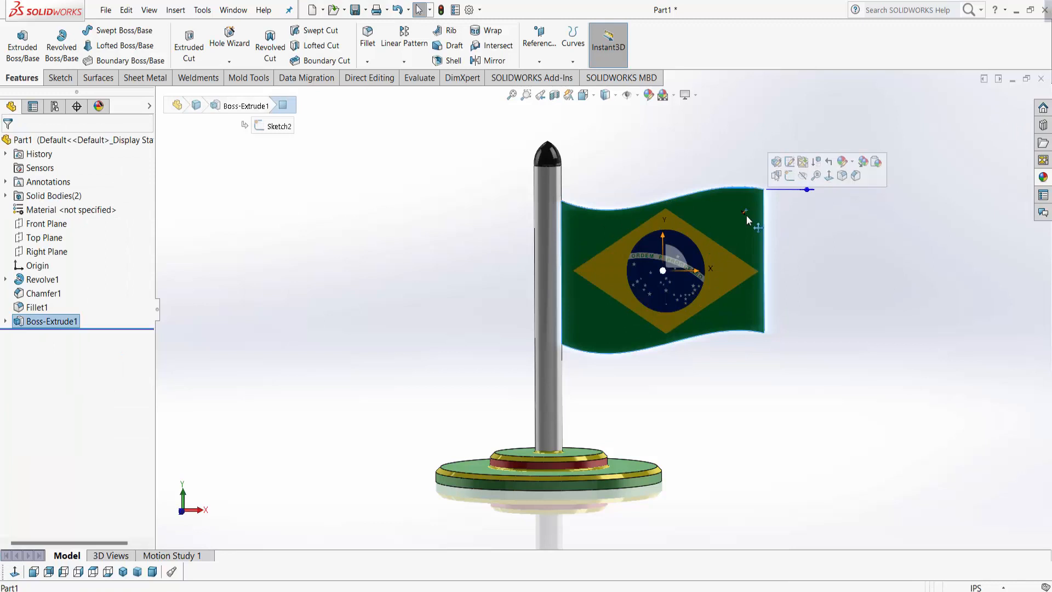
click(788, 189)
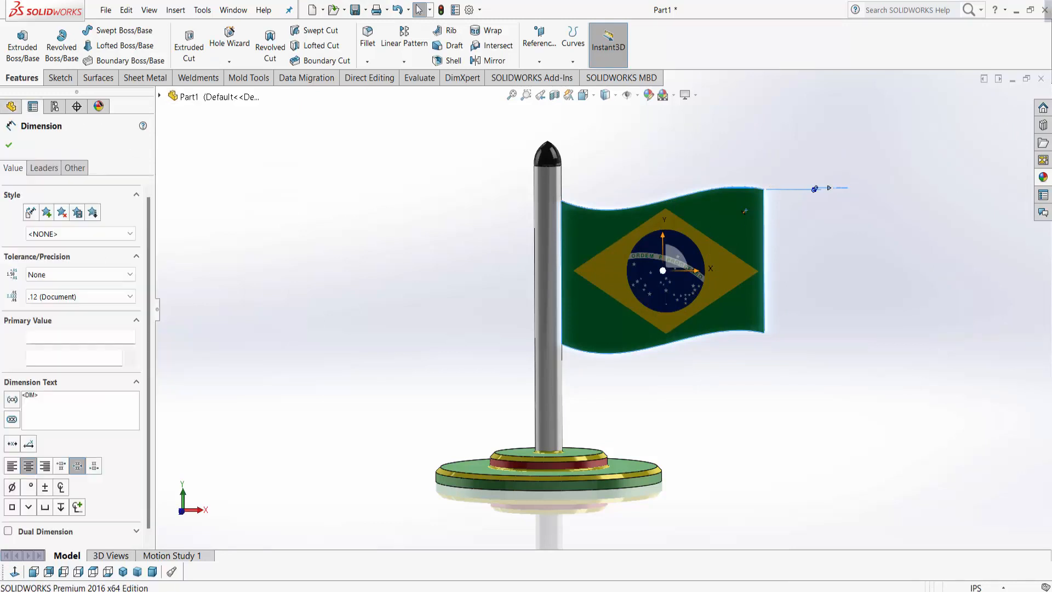
key(Escape)
scroll(730, 222, down, 1)
scroll(730, 221, down, 1)
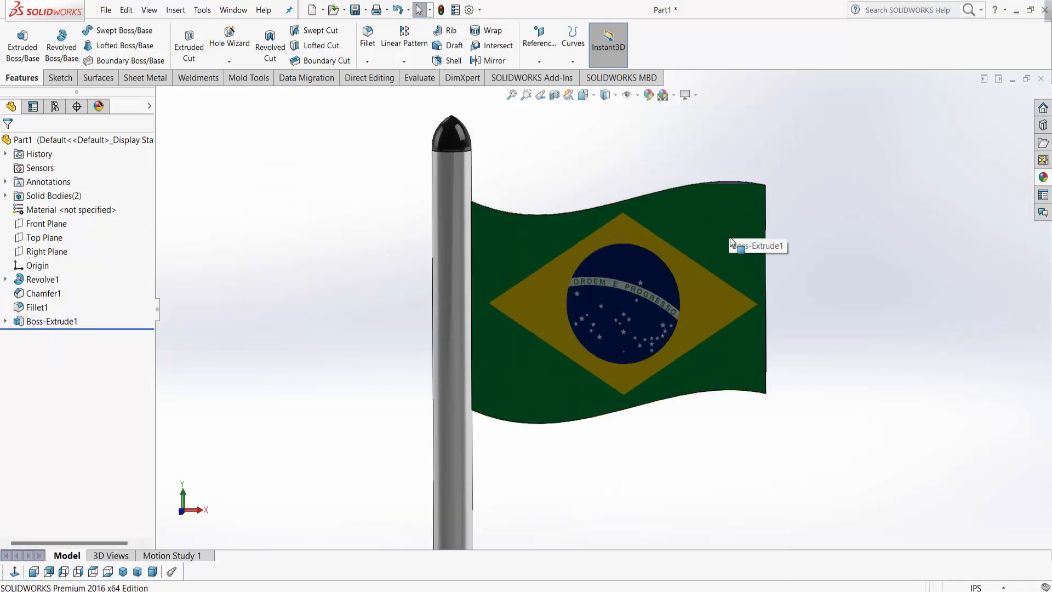
scroll(730, 221, up, 2)
double_click(636, 272)
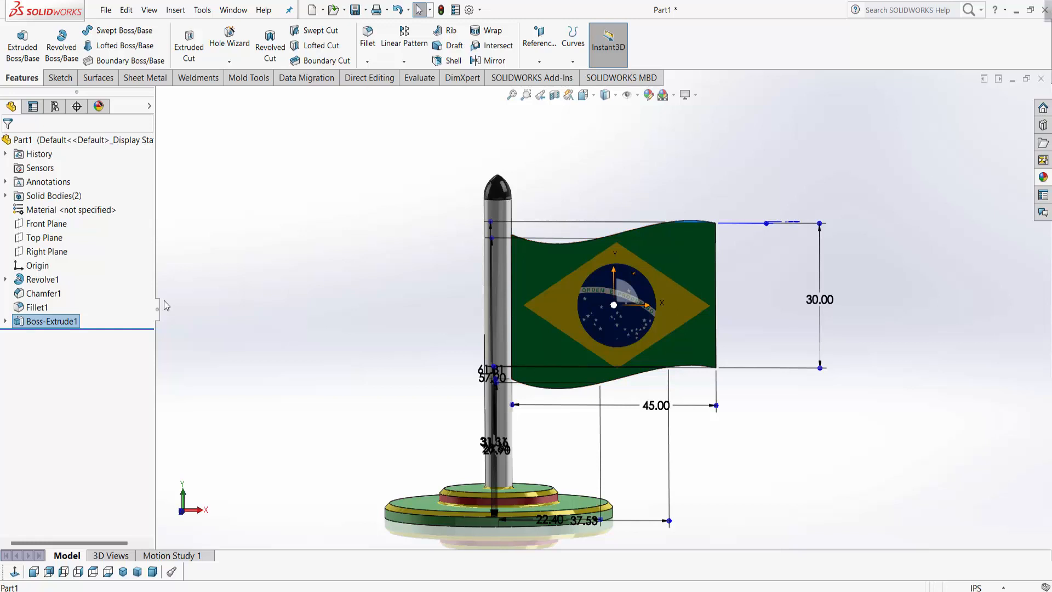
click(755, 297)
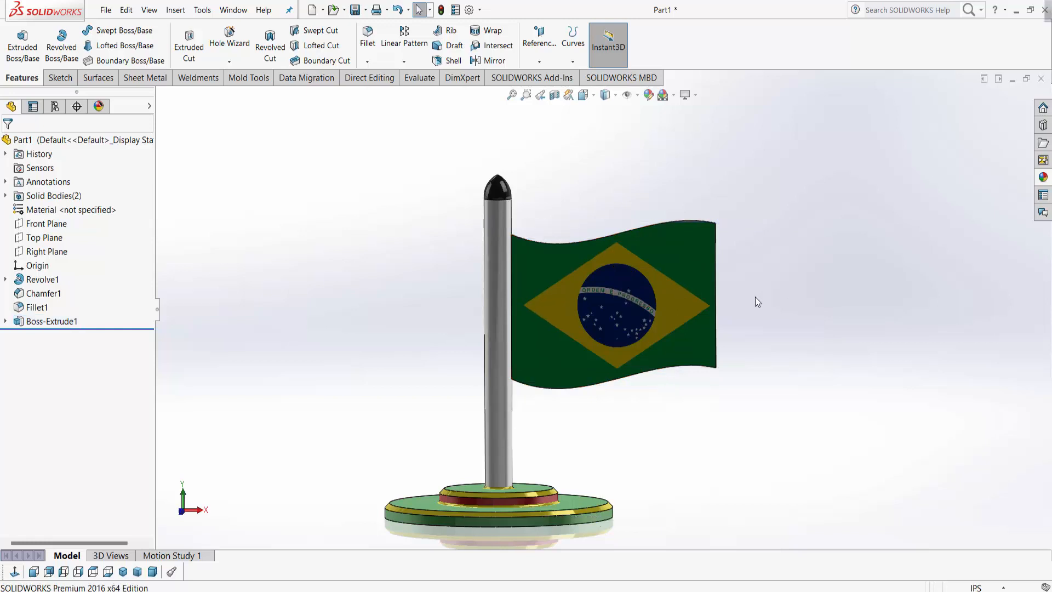
click(5, 322)
click(6, 322)
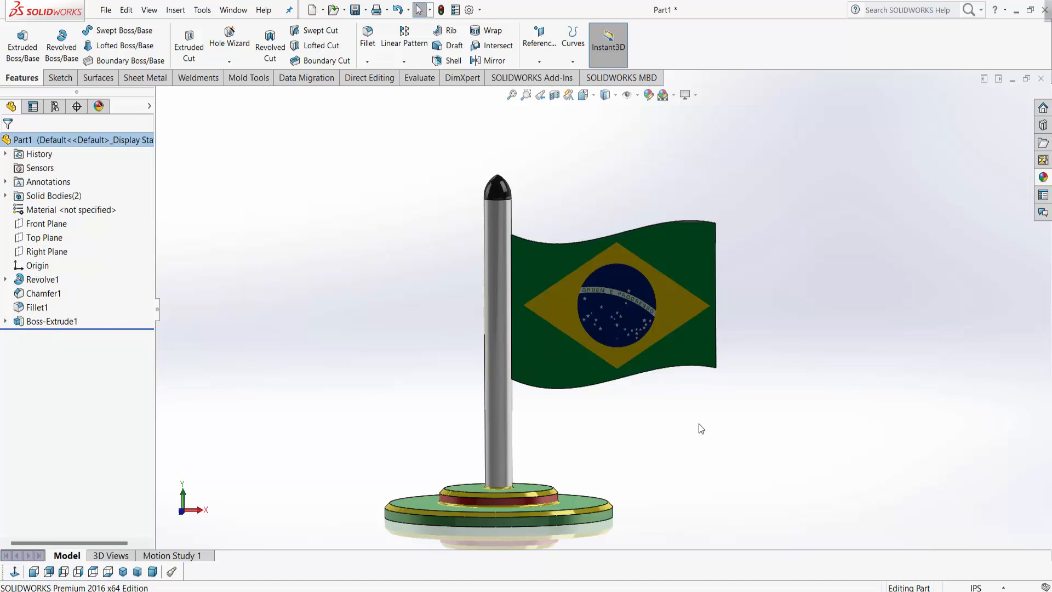
Step: Start a second decal from the Designed with SolidWorks decal and replace its image with Flag_of_Brazil.svg from the Desktop
middle_drag(712, 479, 1025, 328)
click(1045, 181)
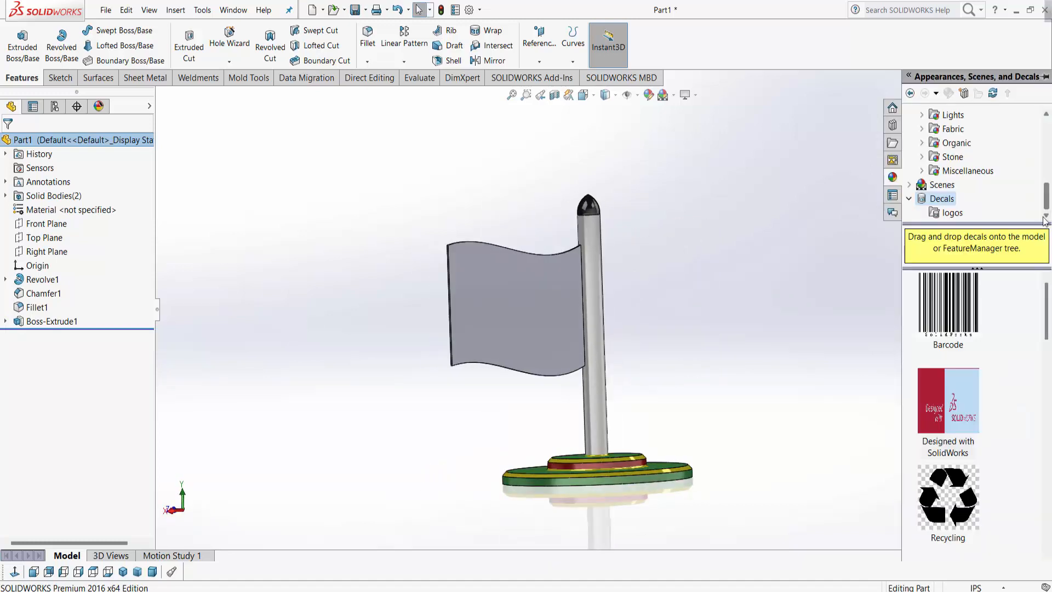
double_click(958, 418)
click(72, 453)
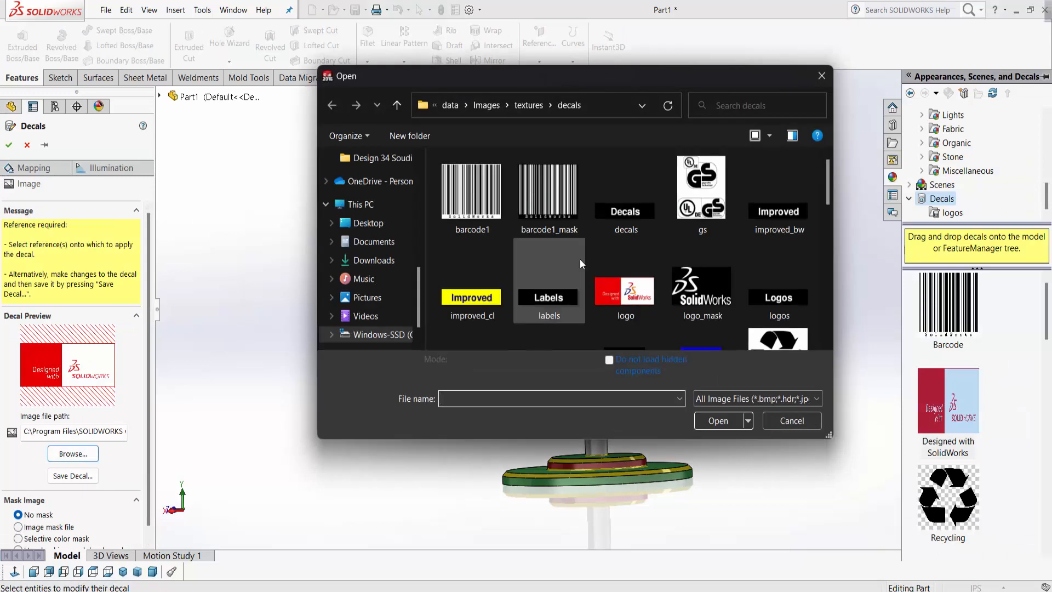
scroll(580, 258, down, 5)
click(374, 241)
click(368, 222)
click(701, 219)
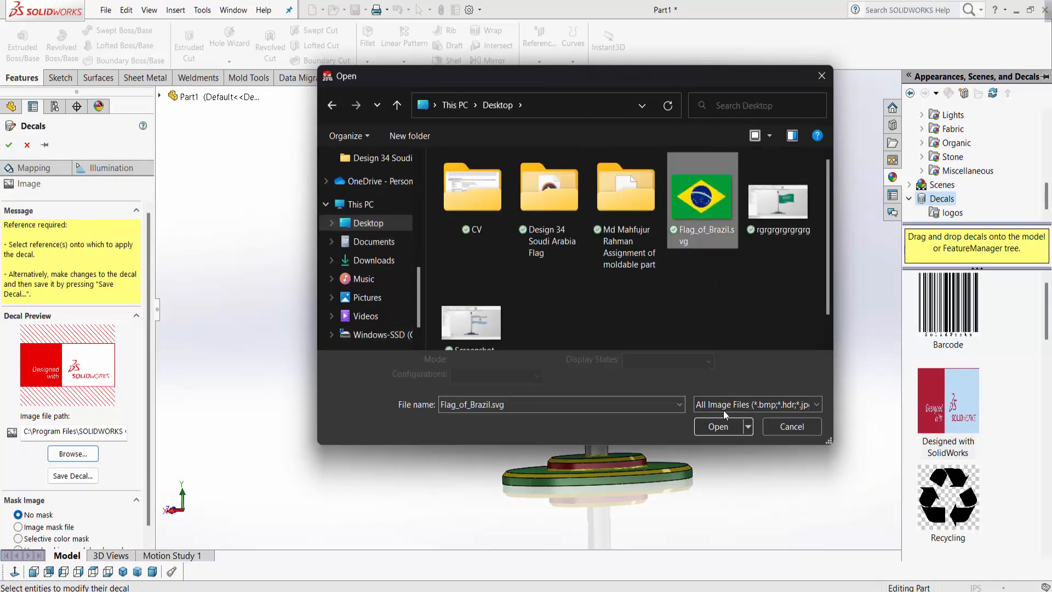
click(719, 420)
Step: Place the Brazil flag decal on the flag's back face and widen it from the free edge to the pole
click(499, 301)
middle_drag(605, 405, 569, 386)
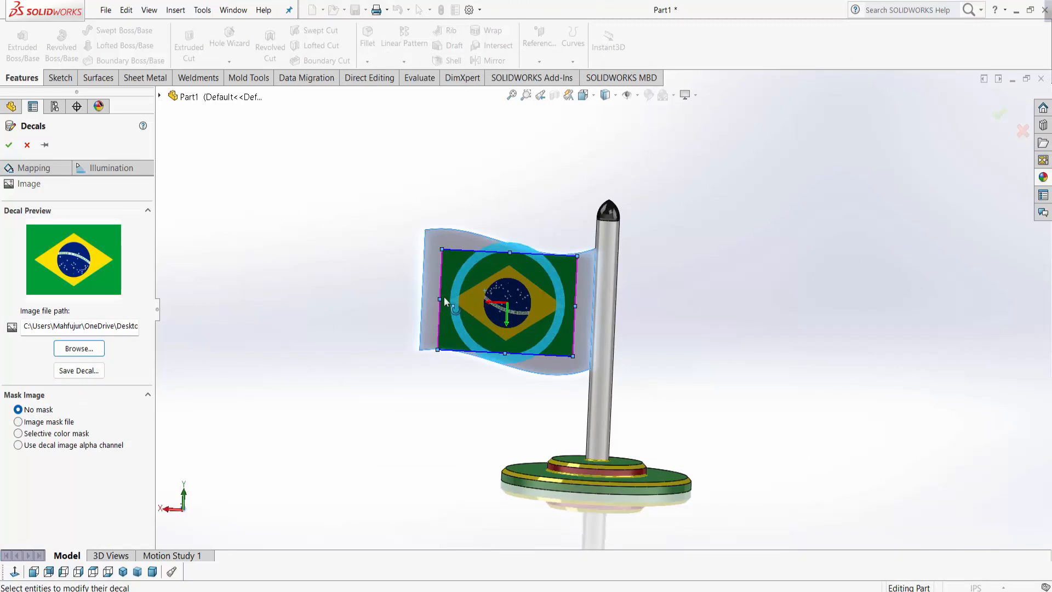
drag(440, 298, 432, 299)
drag(424, 298, 421, 299)
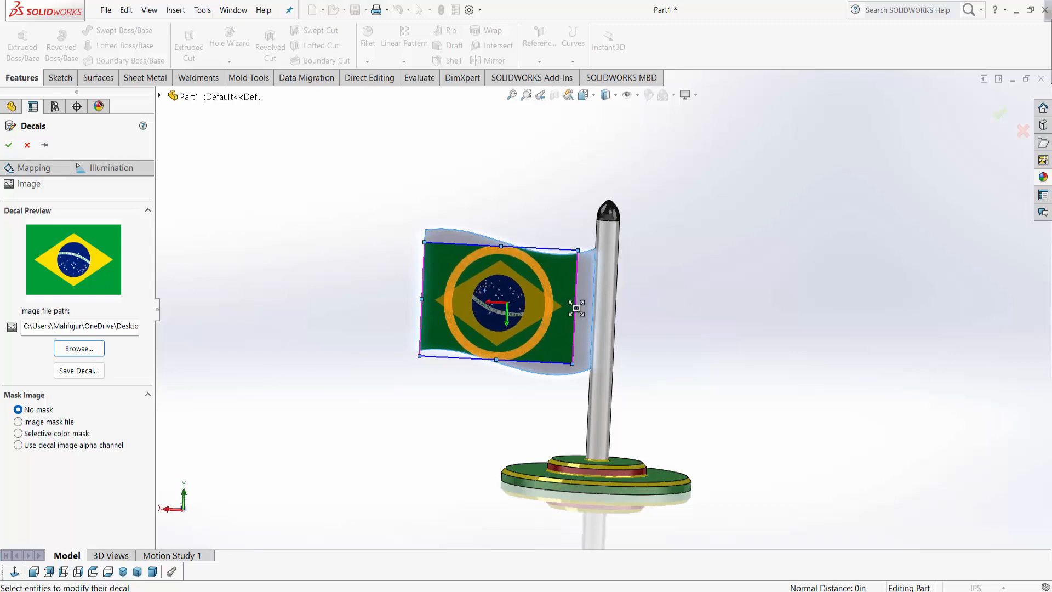
drag(575, 307, 594, 308)
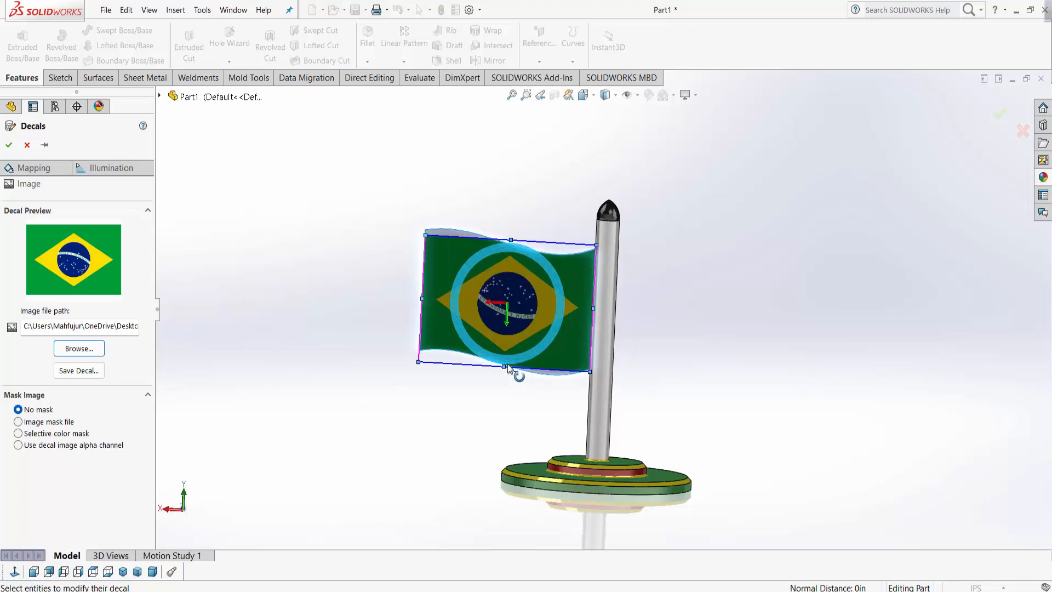
Step: Enlarge and shift the back decal until it covers the whole flag face, and accept it
mouse_move(505, 369)
mouse_down()
mouse_move(515, 343)
mouse_move(518, 359)
mouse_up()
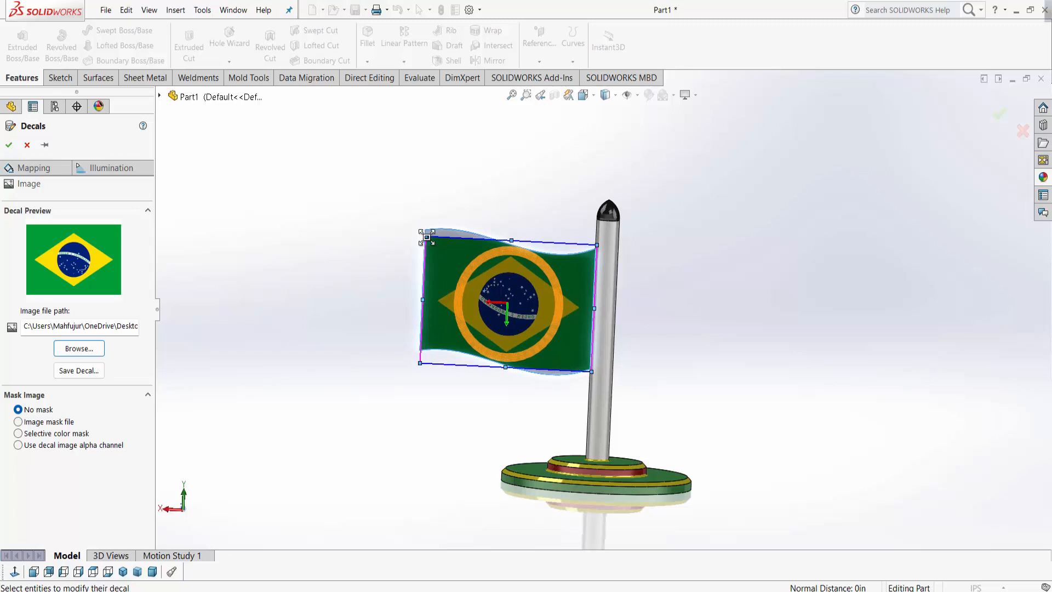
drag(427, 236, 422, 226)
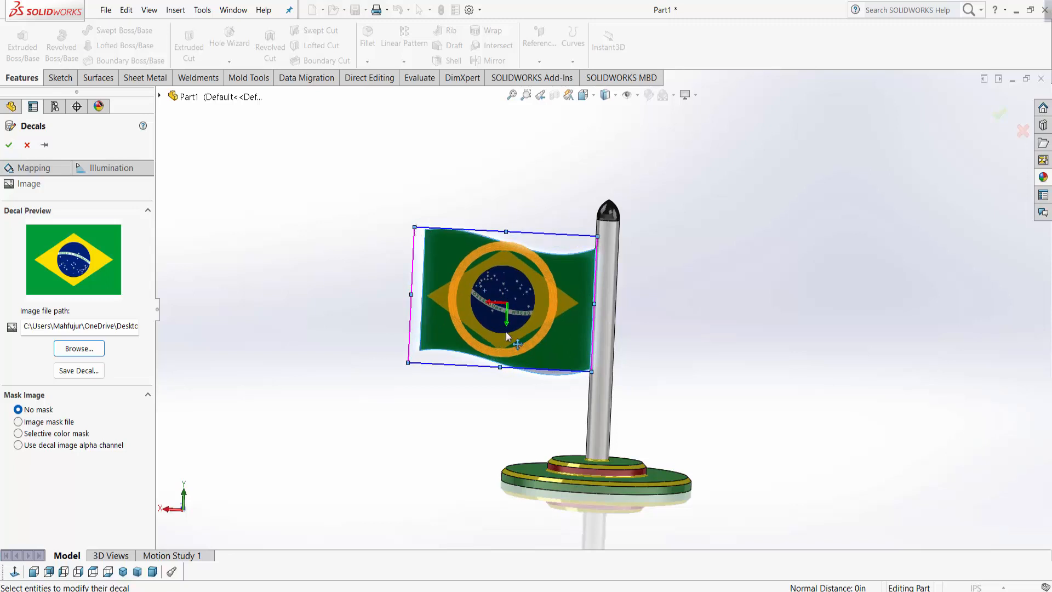
drag(591, 372, 592, 377)
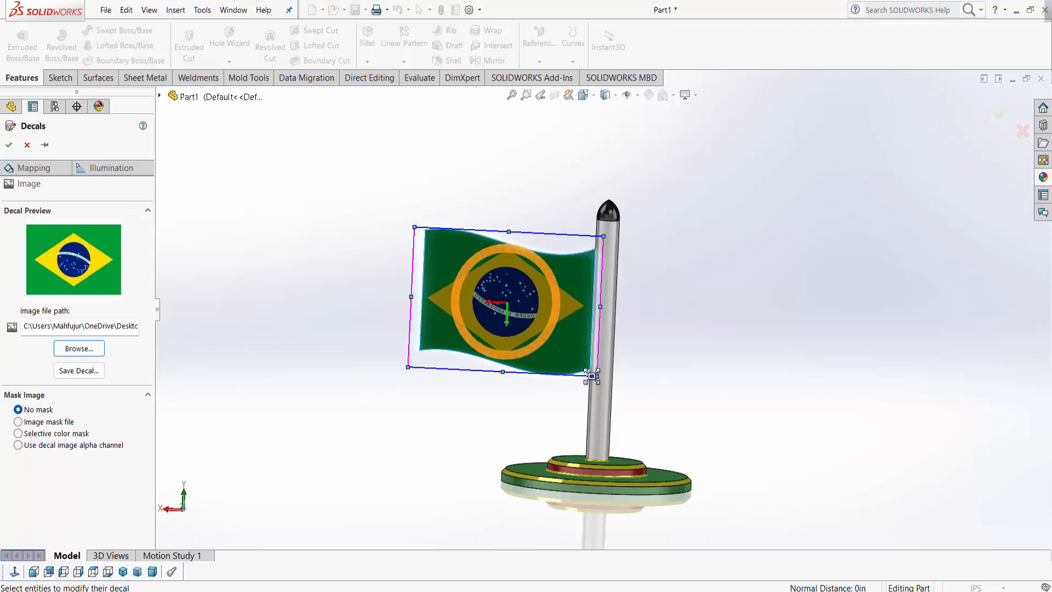
drag(528, 318, 533, 320)
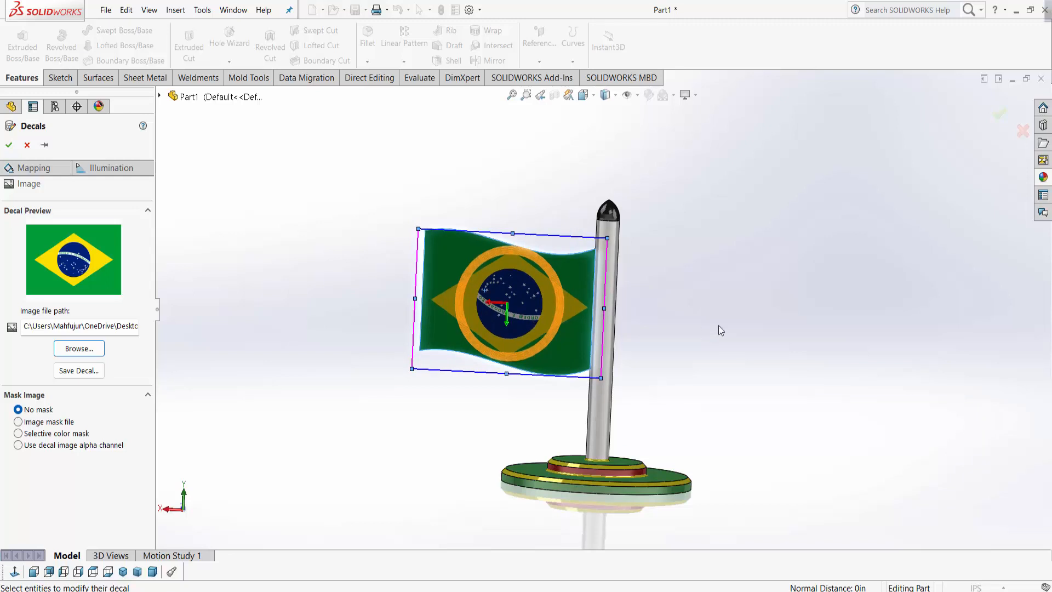
click(1000, 113)
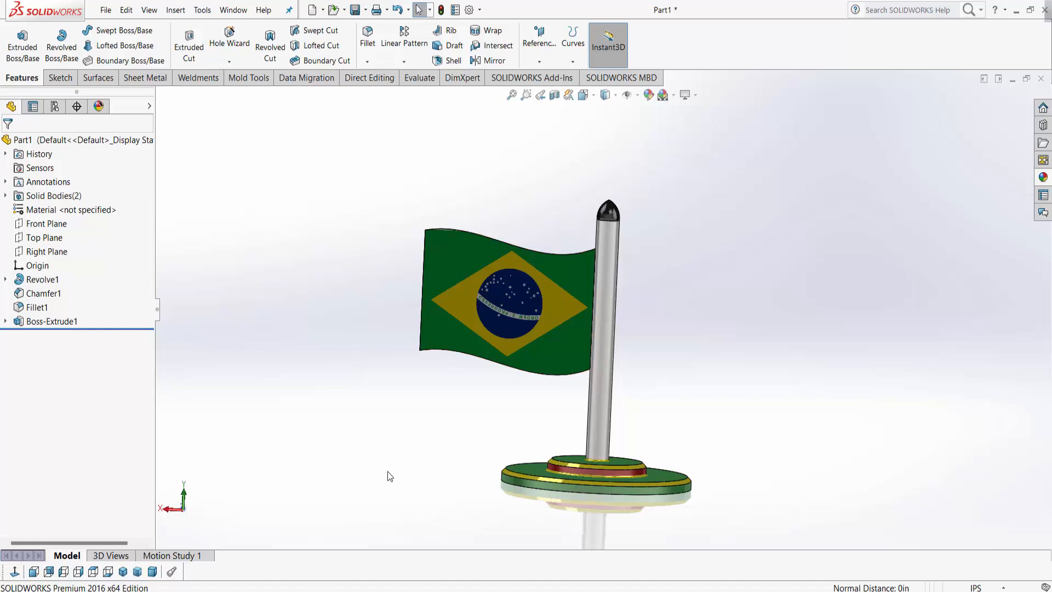
Step: Show the finished flag from the front, tilted slightly to reveal the base, and fit it to the window
middle_drag(387, 472, 581, 433)
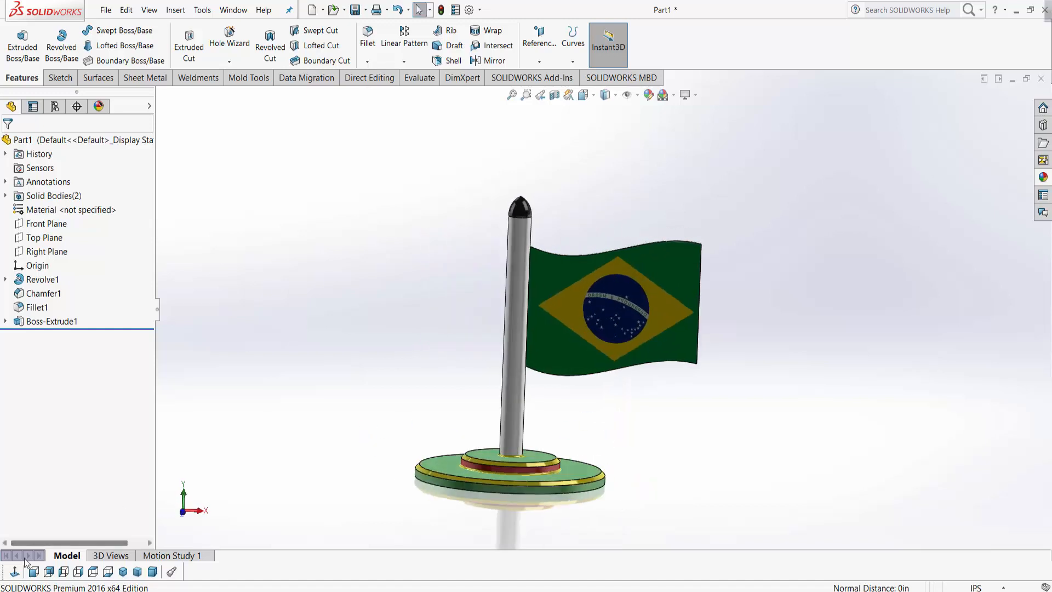
click(32, 572)
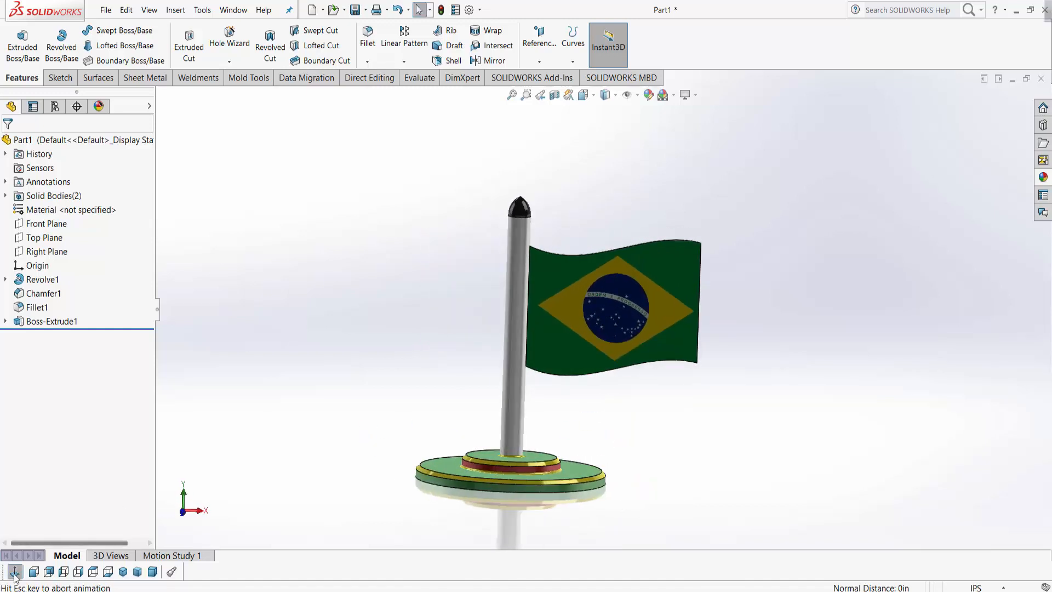
click(512, 95)
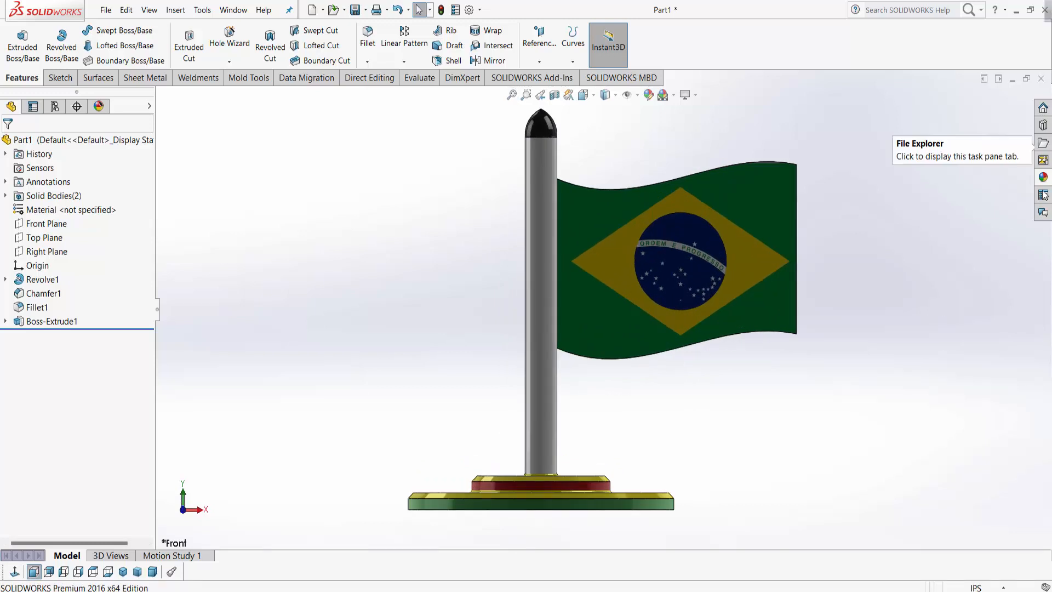
middle_drag(666, 400, 685, 323)
click(512, 96)
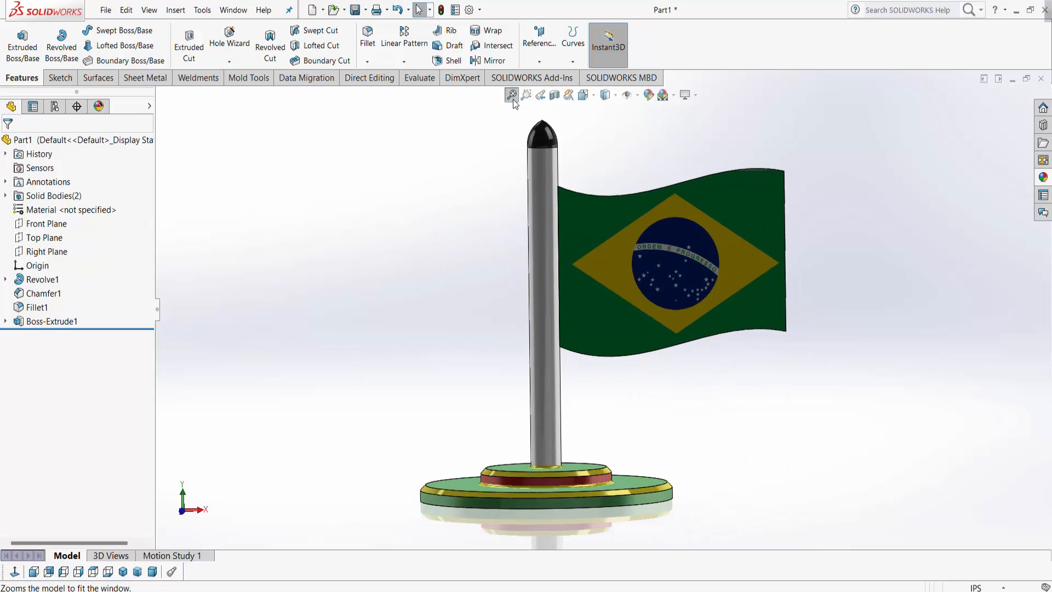